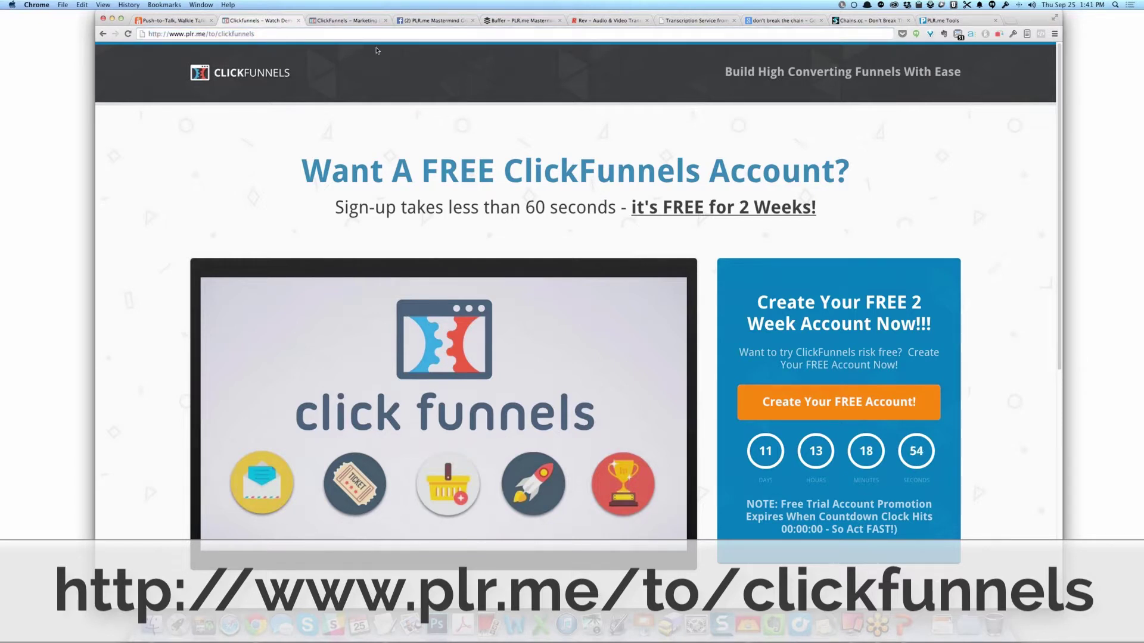
# Step: Switch to the ClickFunnels tab showing the Optin Lead Capture Funnel creation page
pyautogui.click(354, 21)
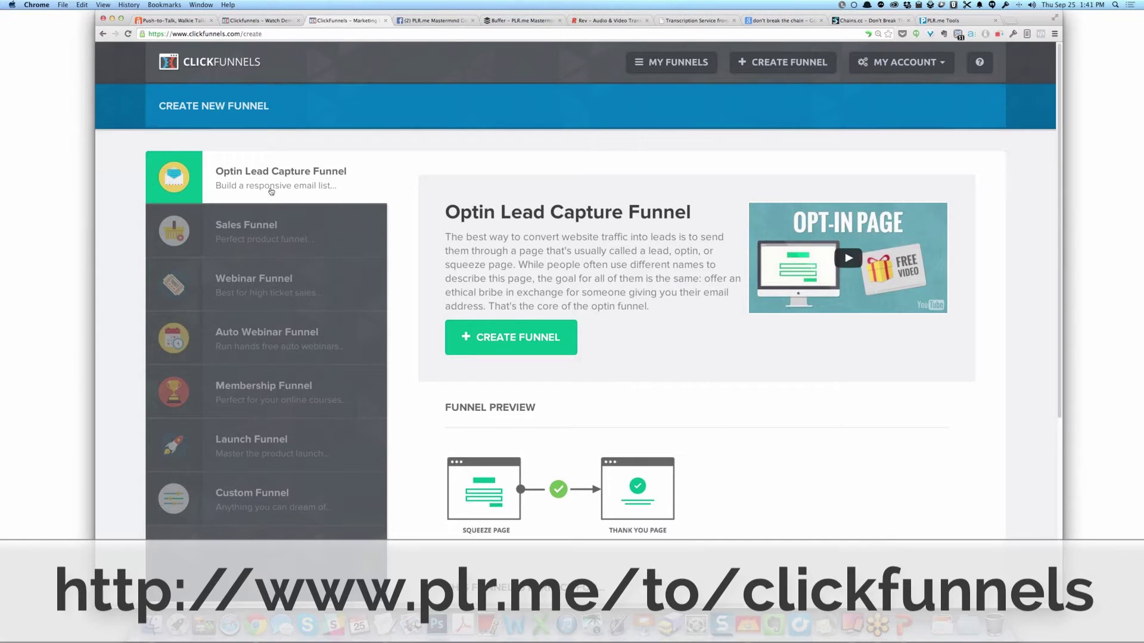
pyautogui.scroll(-2, 617, 218)
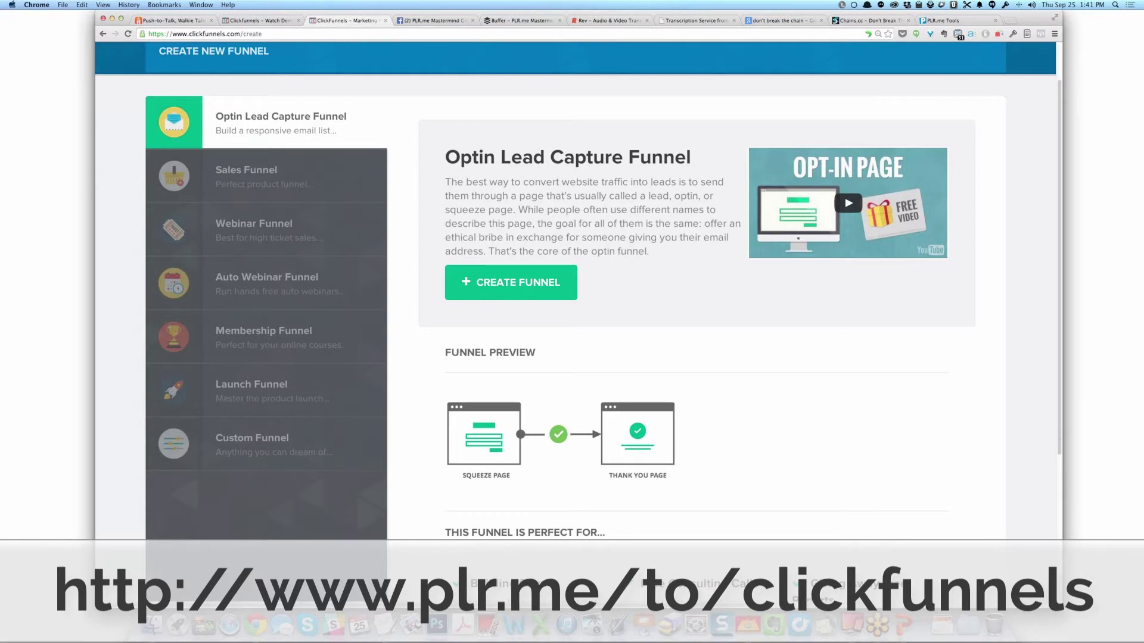
pyautogui.click(308, 180)
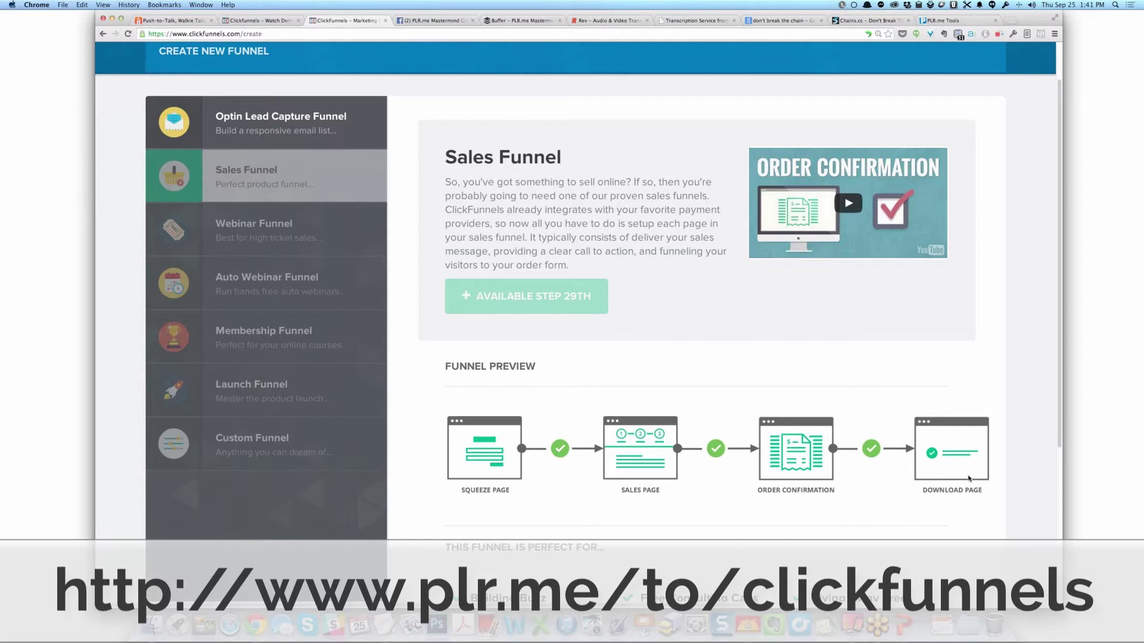
pyautogui.click(257, 217)
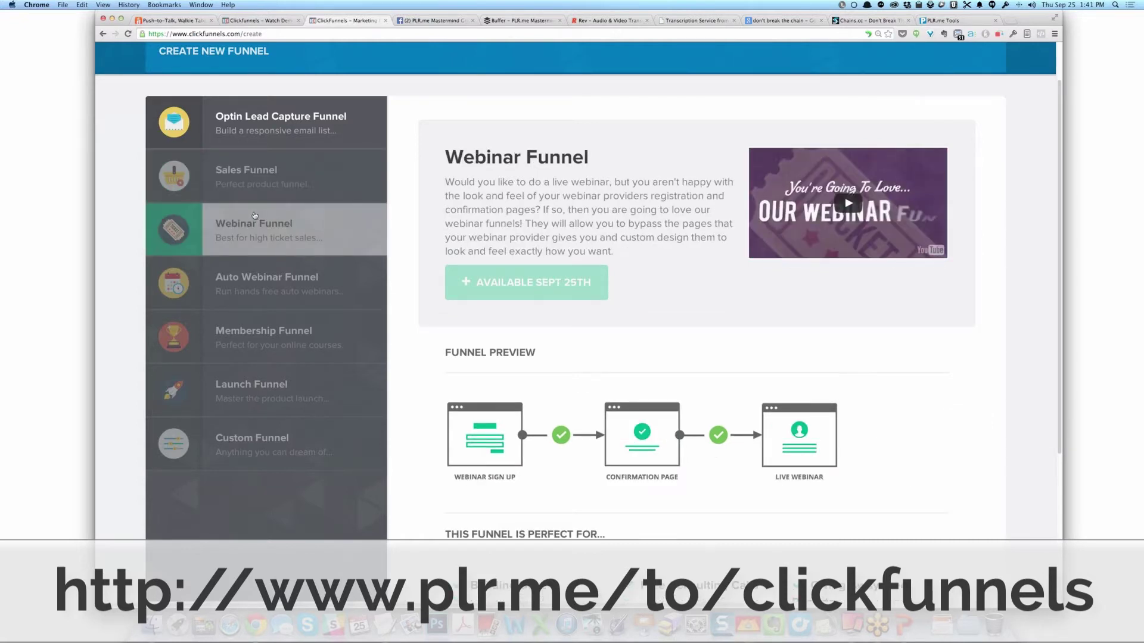
pyautogui.click(261, 283)
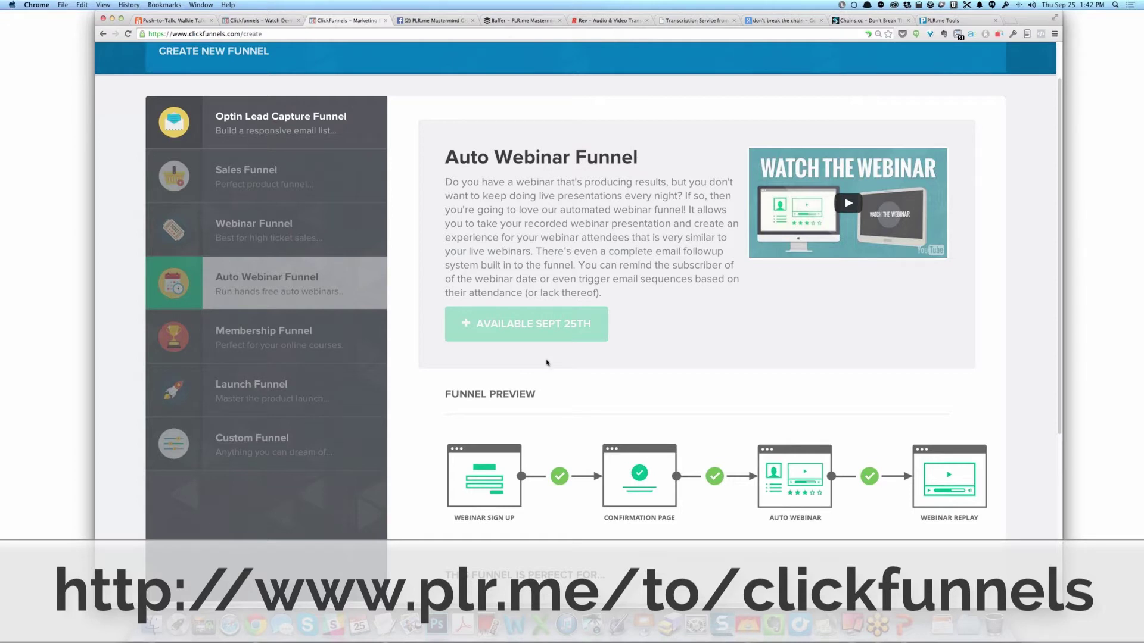
pyautogui.click(314, 353)
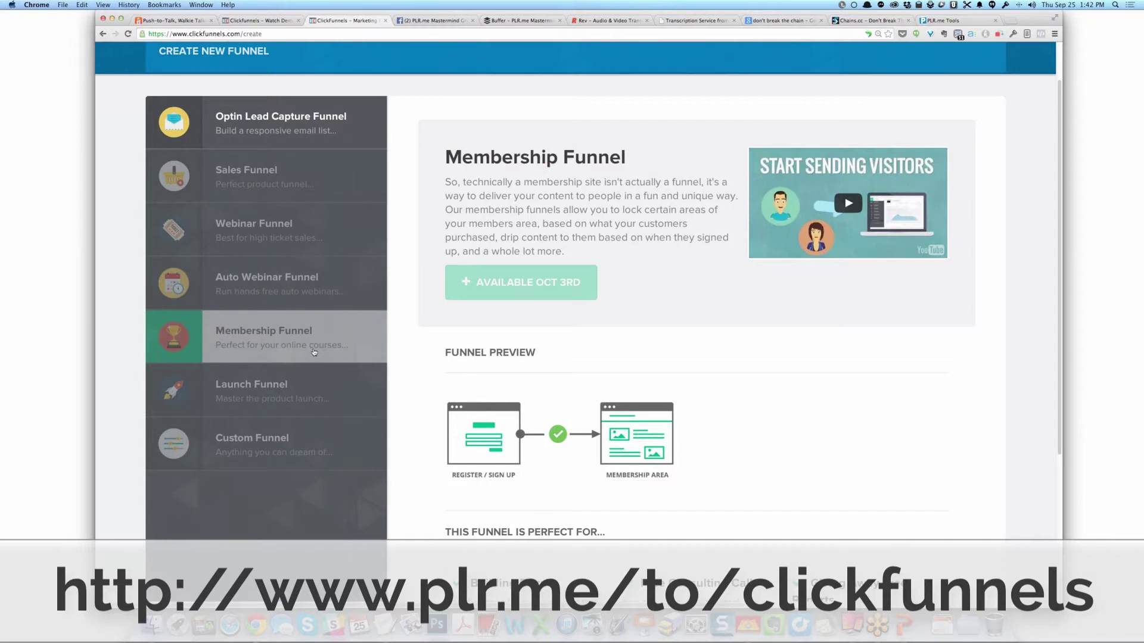
pyautogui.click(315, 385)
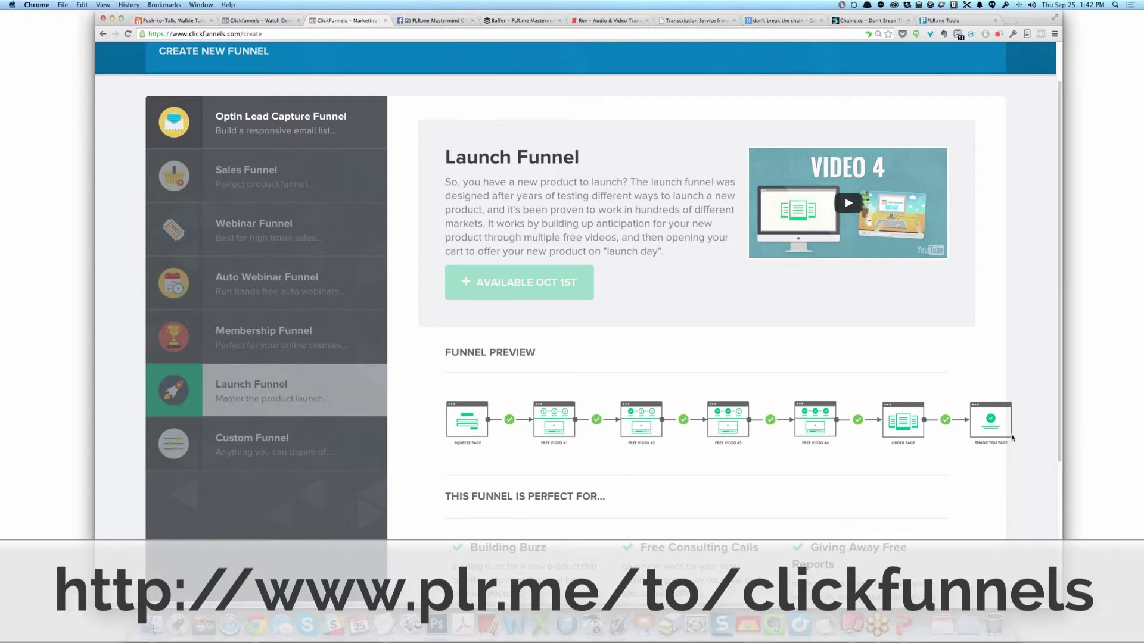
pyautogui.click(268, 467)
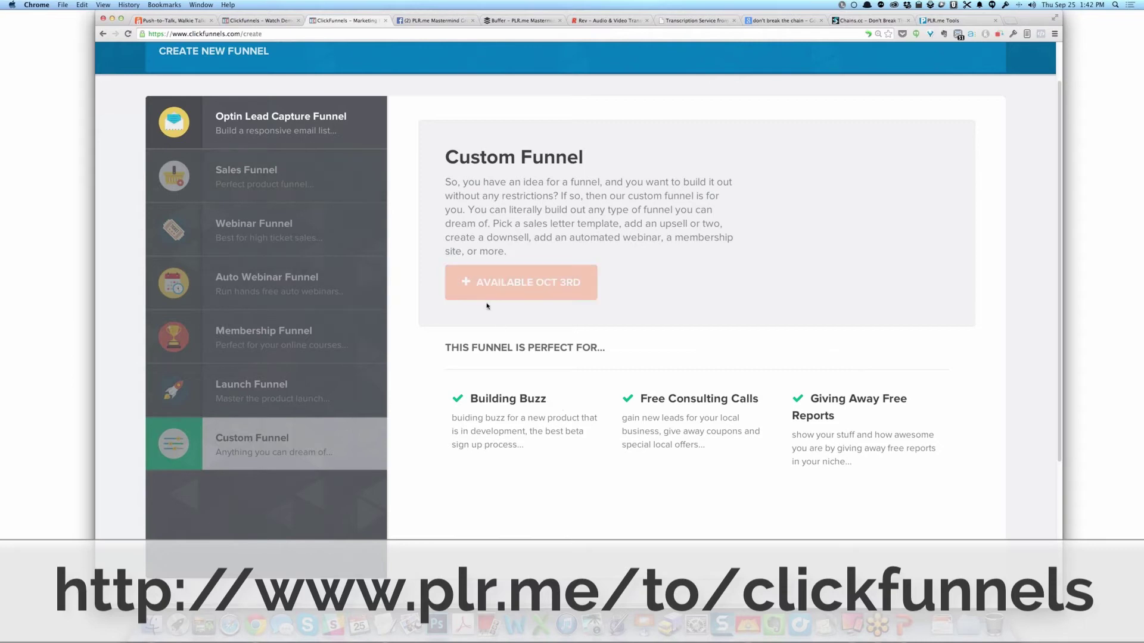
pyautogui.click(290, 341)
pyautogui.click(301, 265)
pyautogui.click(300, 229)
pyautogui.click(301, 145)
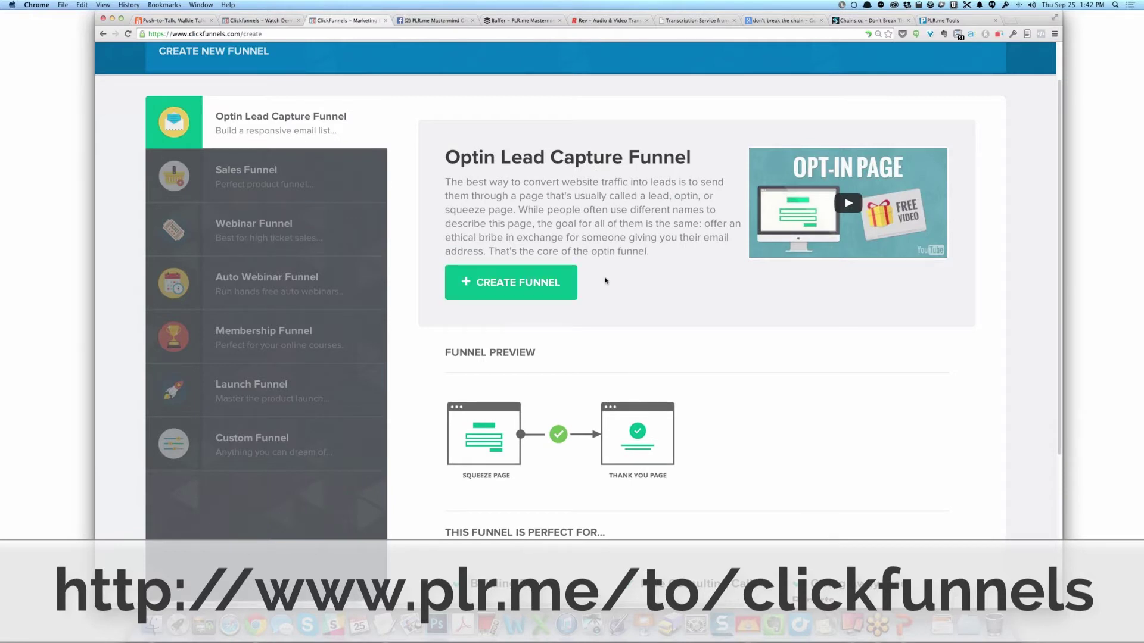
# Step: Log in to the account and reload the /create funnel page
pyautogui.click(556, 293)
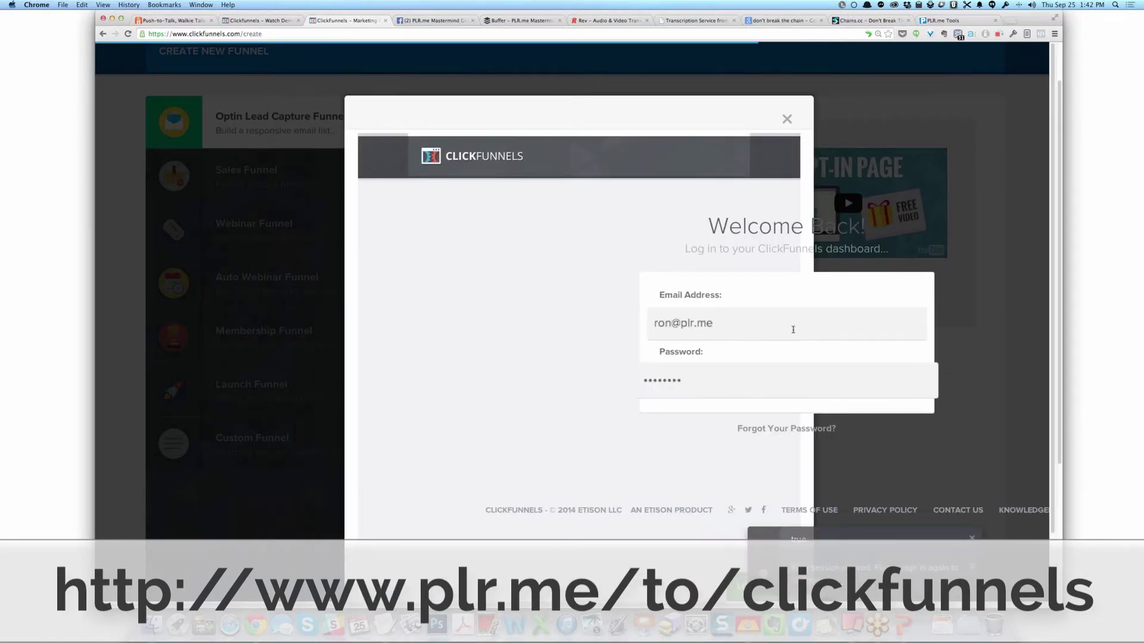
pyautogui.click(924, 384)
pyautogui.press('Return')
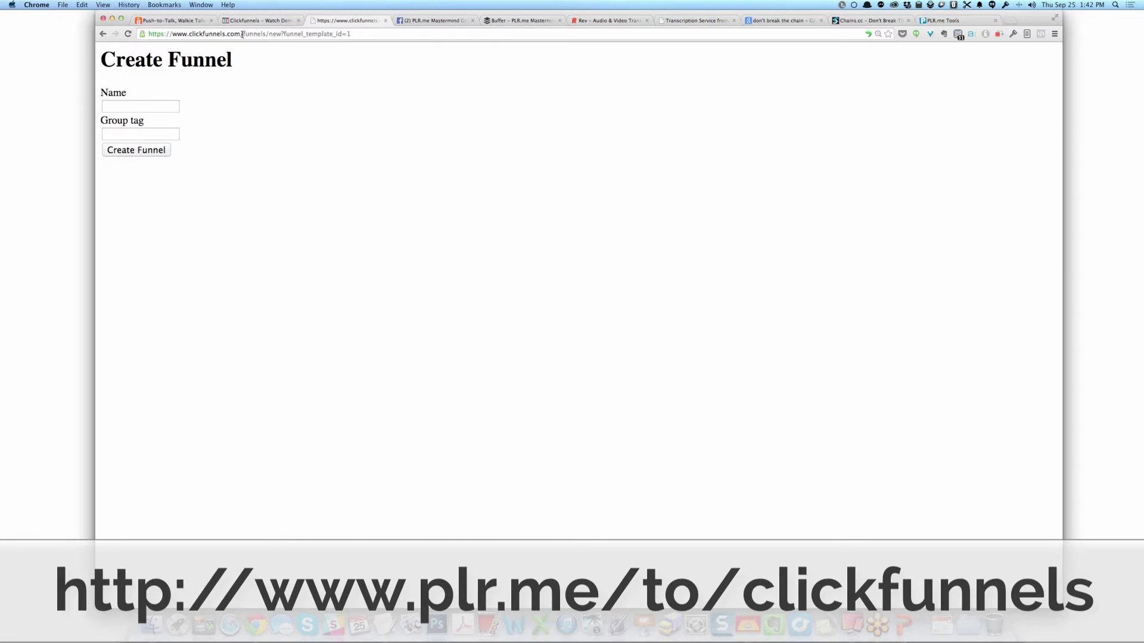
pyautogui.moveTo(242, 33); pyautogui.dragTo(536, 79)
pyautogui.write('create')
pyautogui.press('Return')
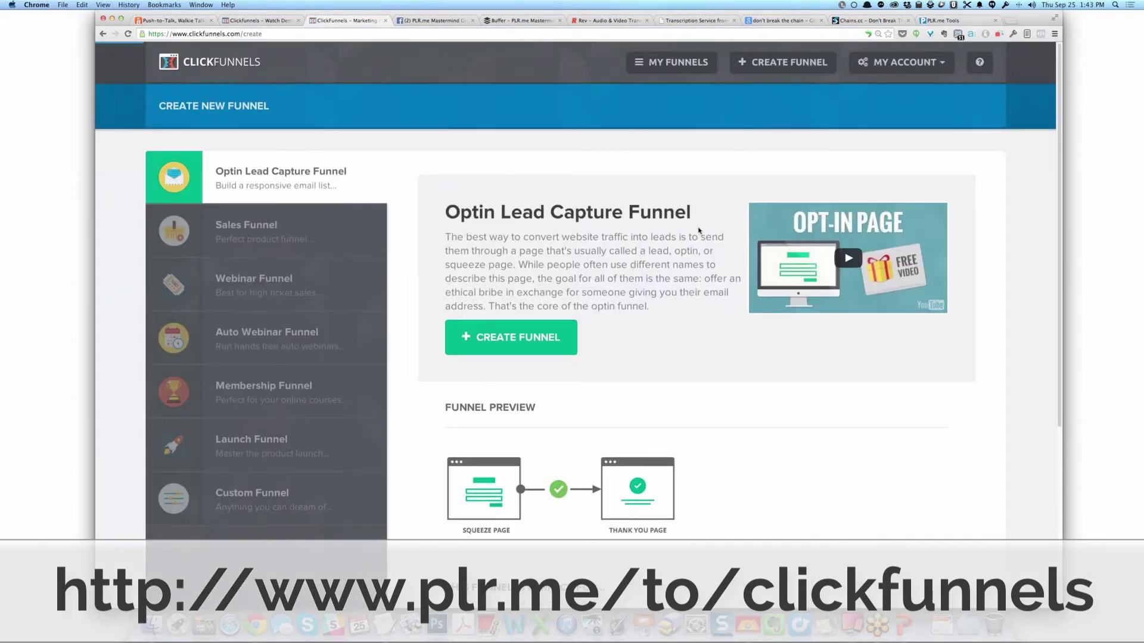
# Step: Create the funnel with name 'sample' and group tag 'sample'
pyautogui.click(491, 337)
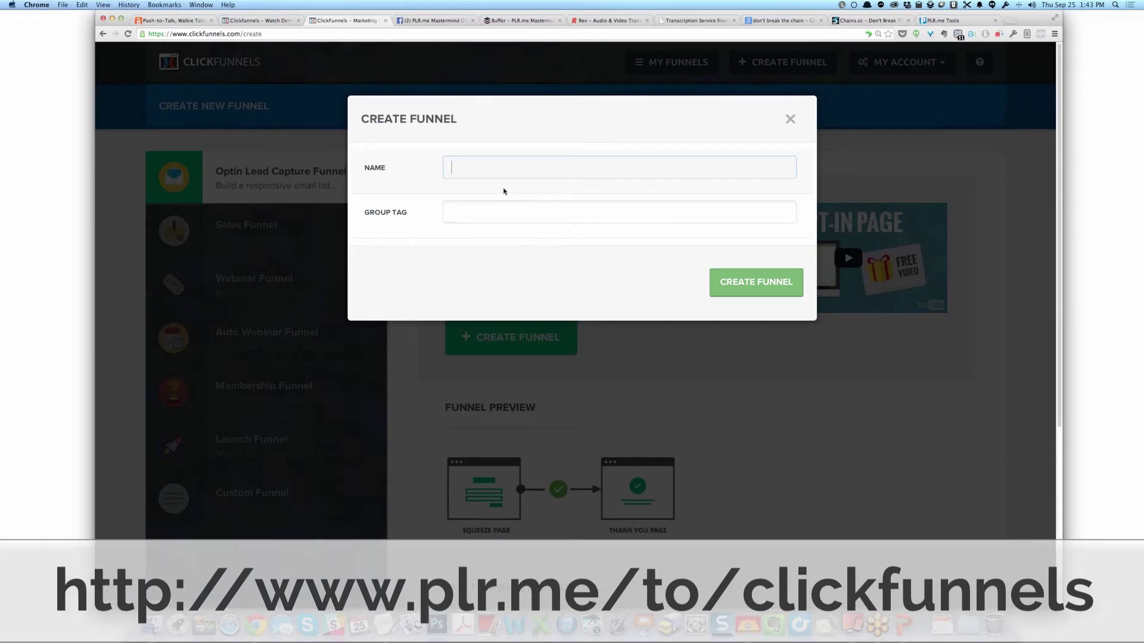
pyautogui.write('sample')
pyautogui.press('Tab')
pyautogui.write('samlpe')
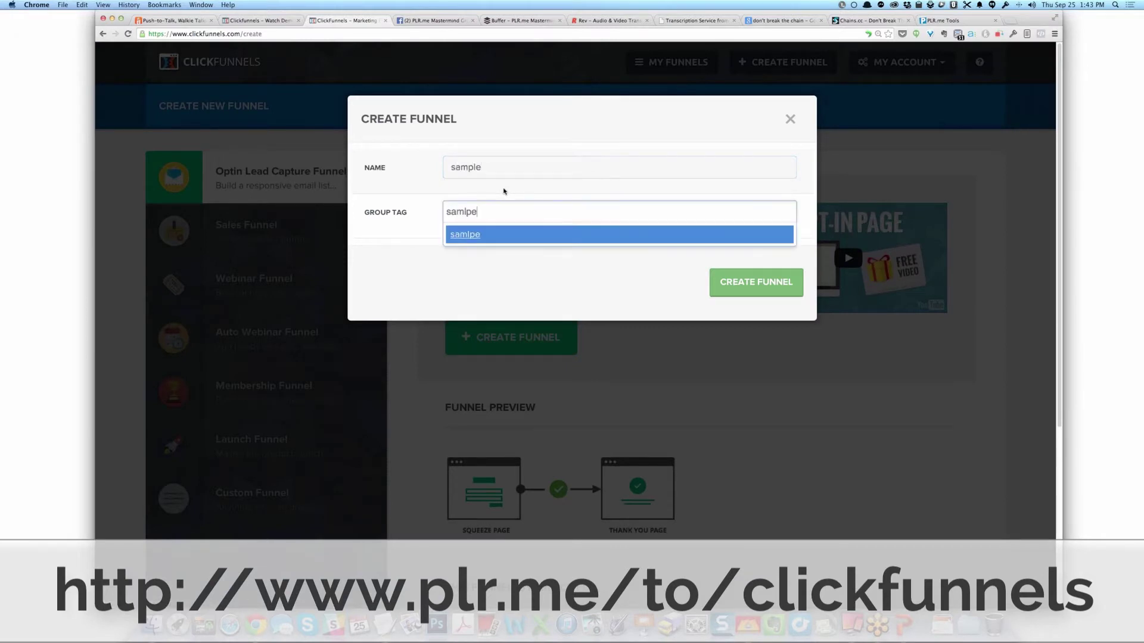
pyautogui.press('BackSpace')
pyautogui.press('BackSpace')
pyautogui.press('BackSpace')
pyautogui.write('ple')
pyautogui.click(751, 289)
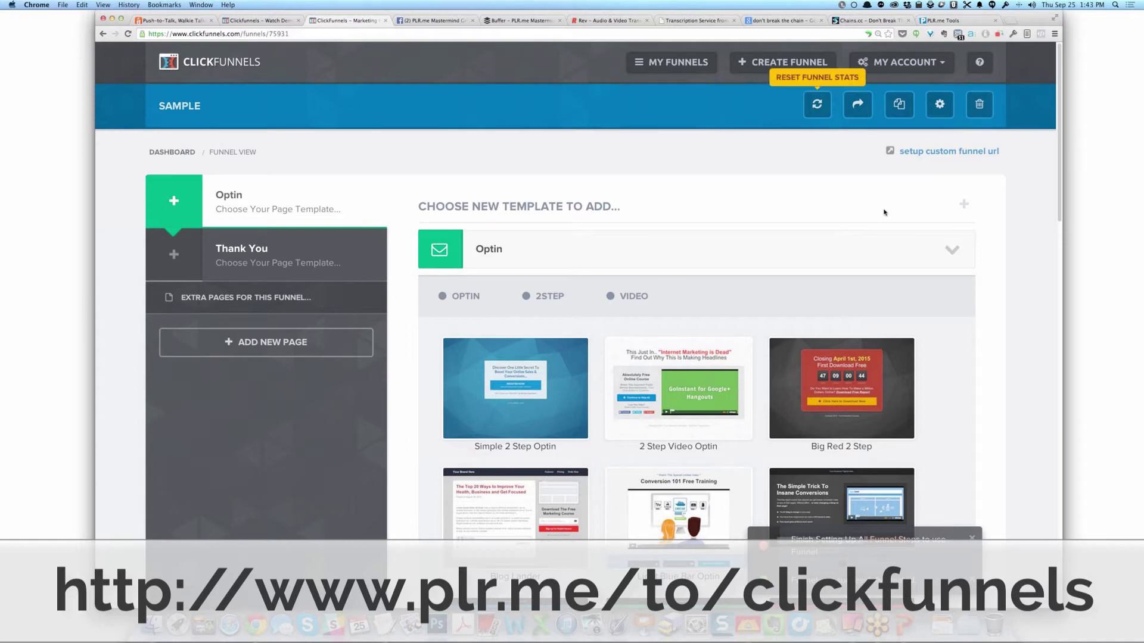
# Step: Change the Optin step's template category to As Seen On TV and confirm
pyautogui.scroll(-1, 991, 417)
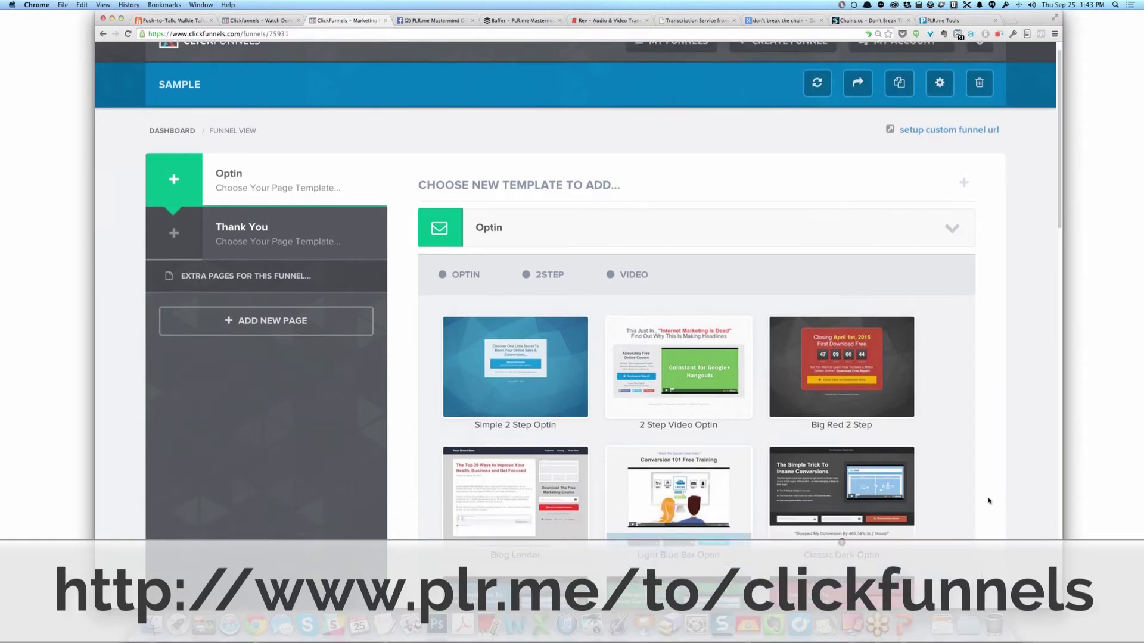
pyautogui.scroll(-15, 988, 500)
pyautogui.scroll(-5, 801, 456)
pyautogui.scroll(8, 801, 463)
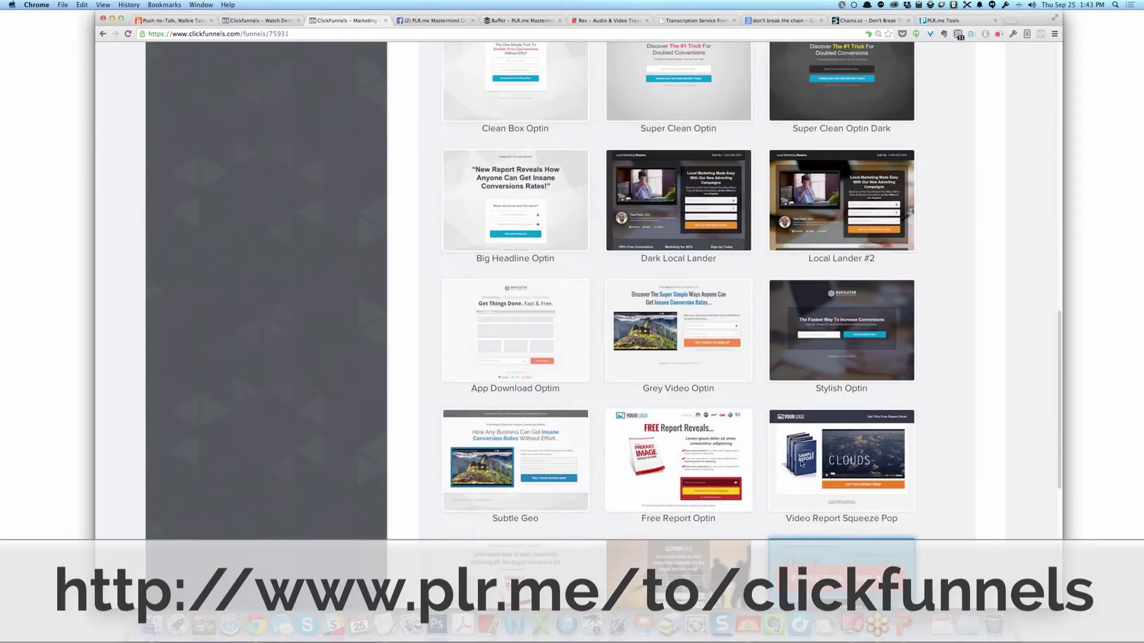
pyautogui.scroll(10, 801, 464)
pyautogui.click(592, 142)
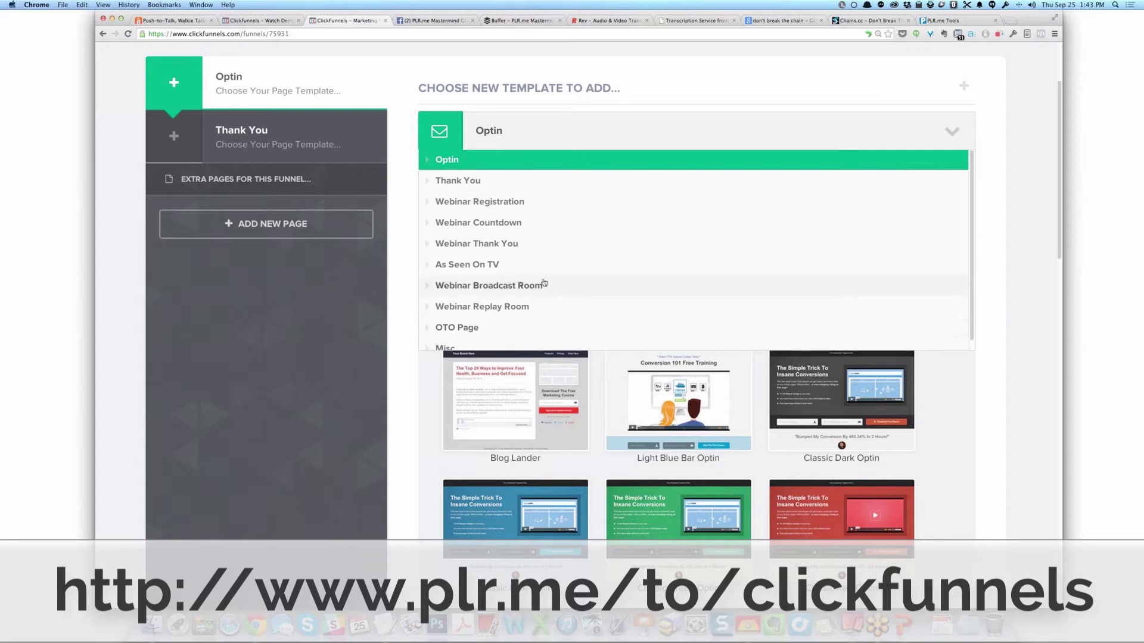
pyautogui.click(532, 266)
pyautogui.click(638, 201)
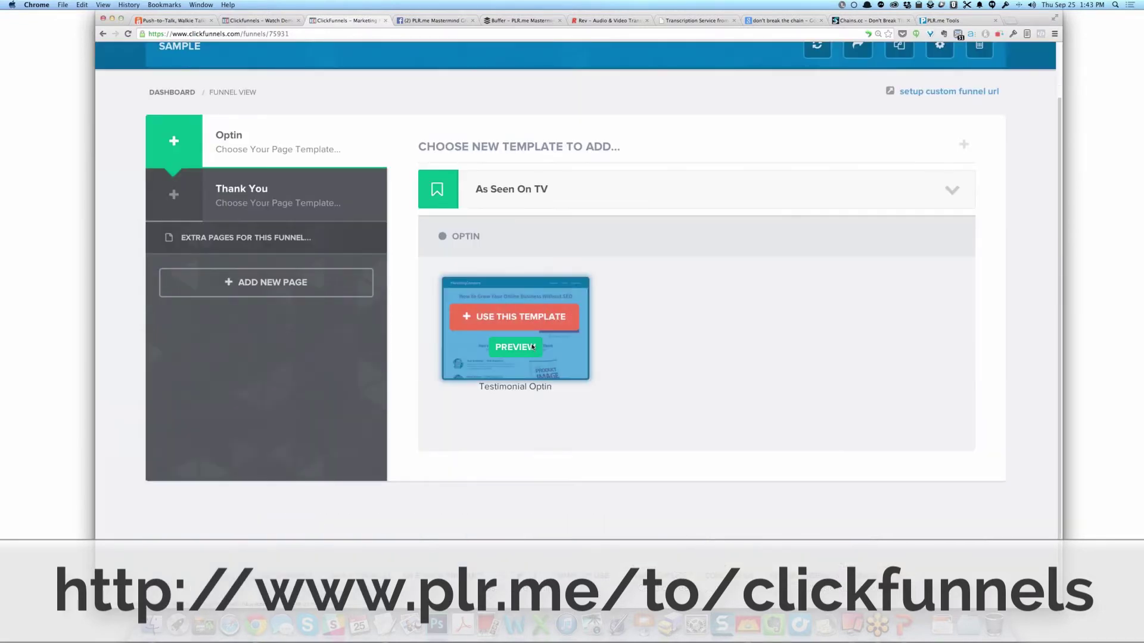
pyautogui.click(532, 347)
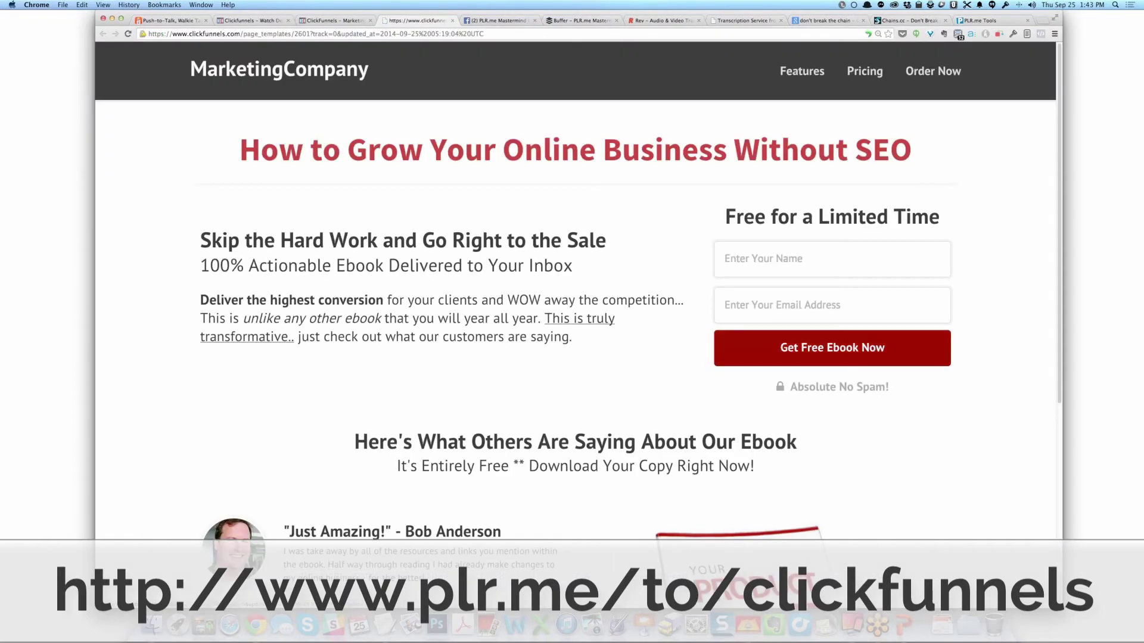
pyautogui.scroll(-6, 852, 384)
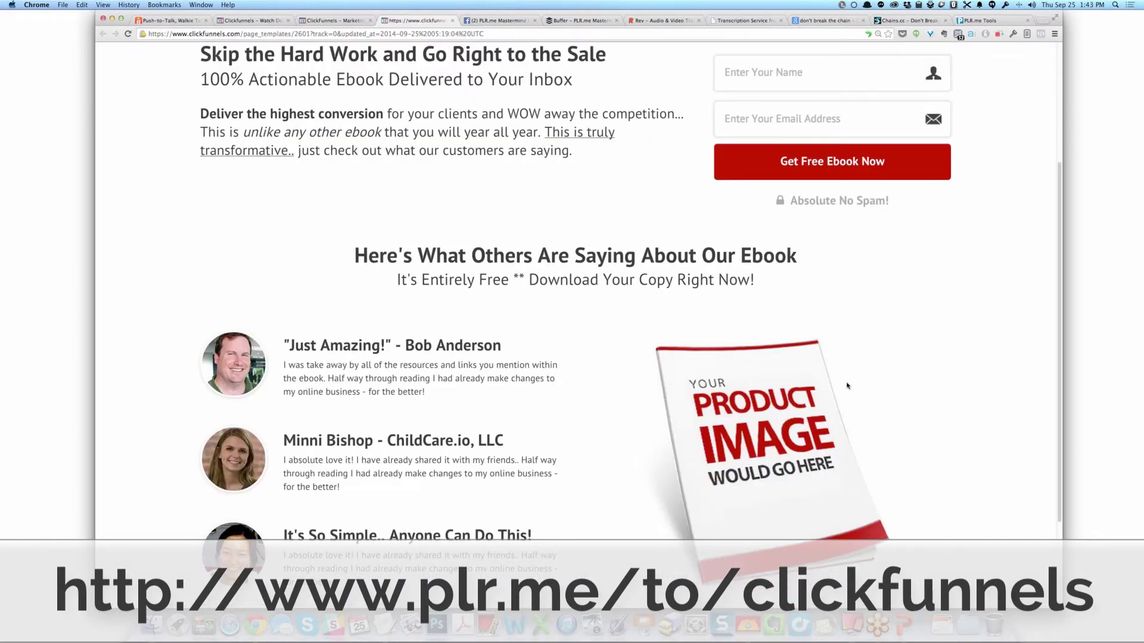
pyautogui.scroll(6, 655, 345)
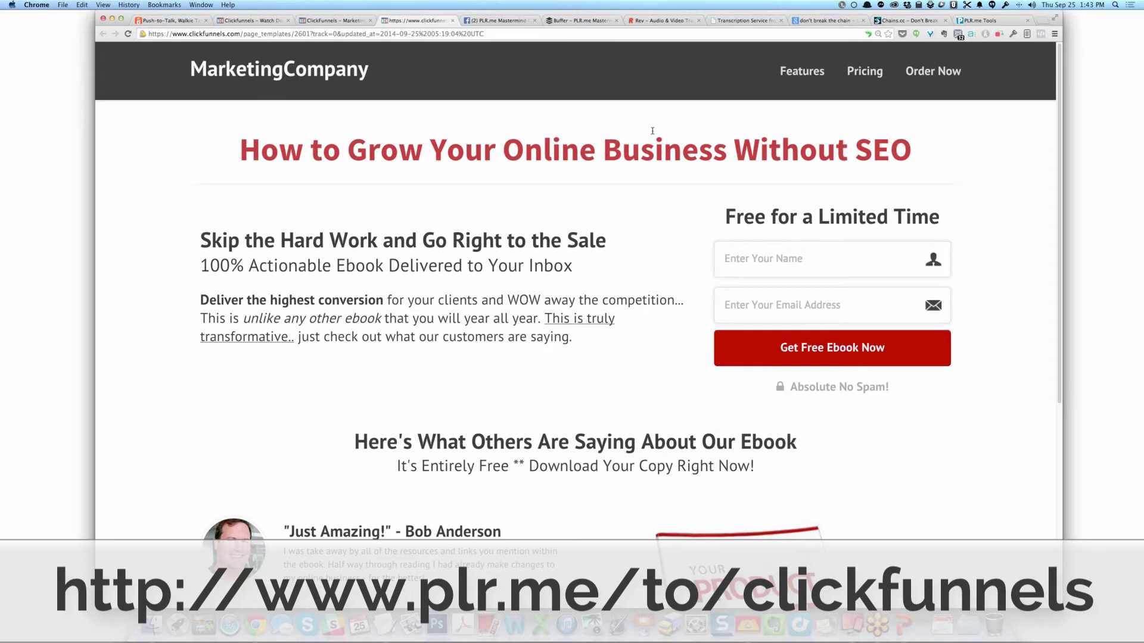
pyautogui.press('super+w')
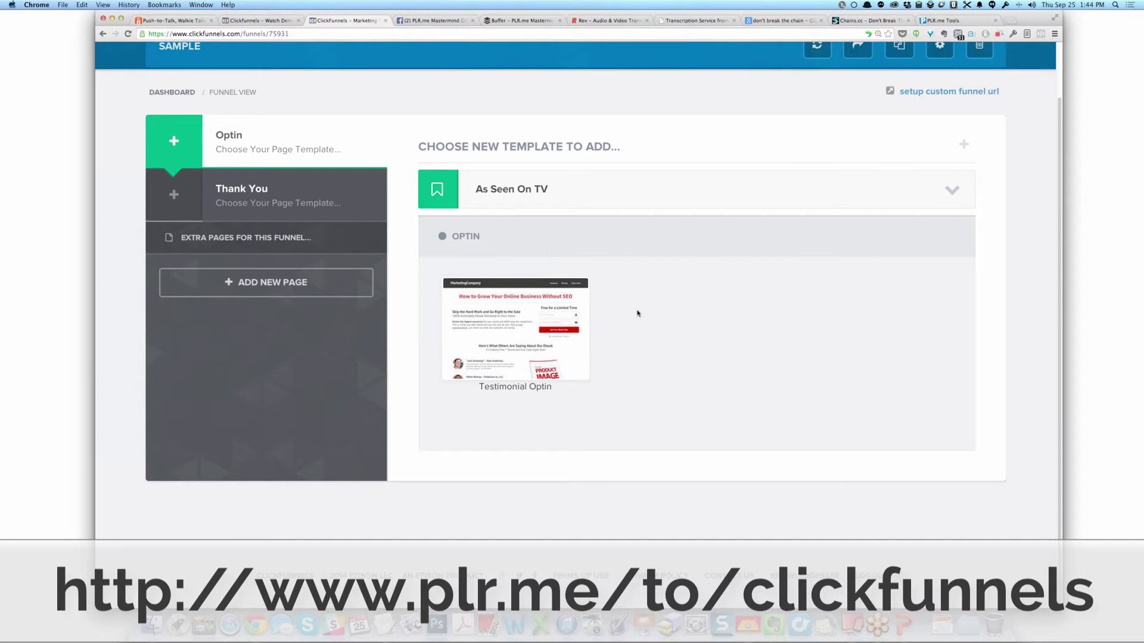
# Step: Glance at the category list and funnel settings unchanged, then reopen the template category list
pyautogui.click(532, 190)
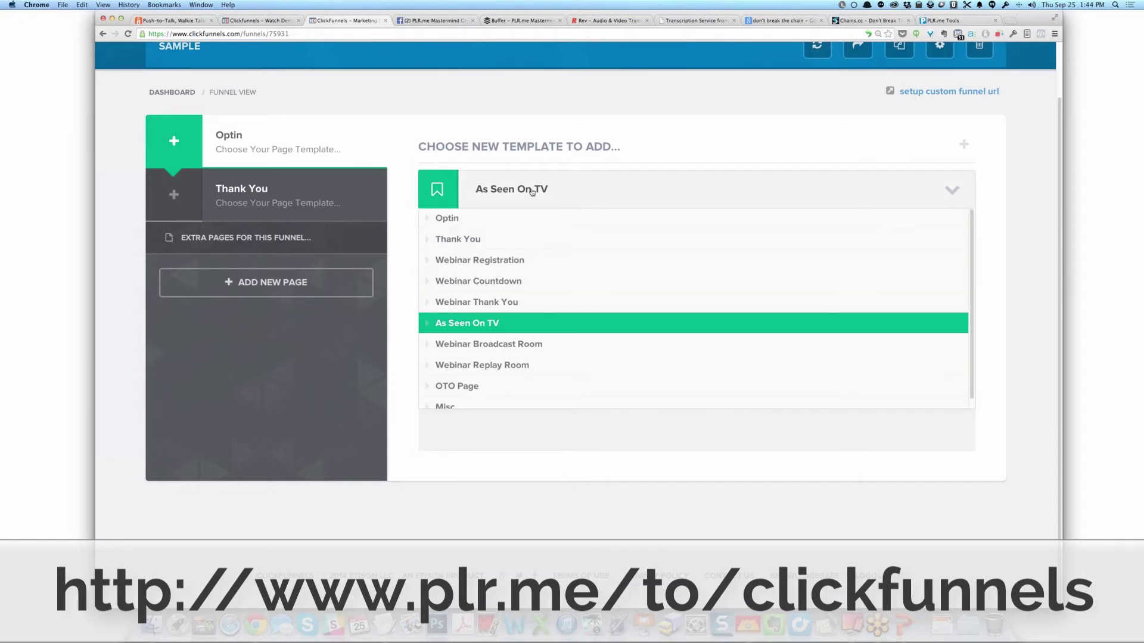
pyautogui.click(318, 377)
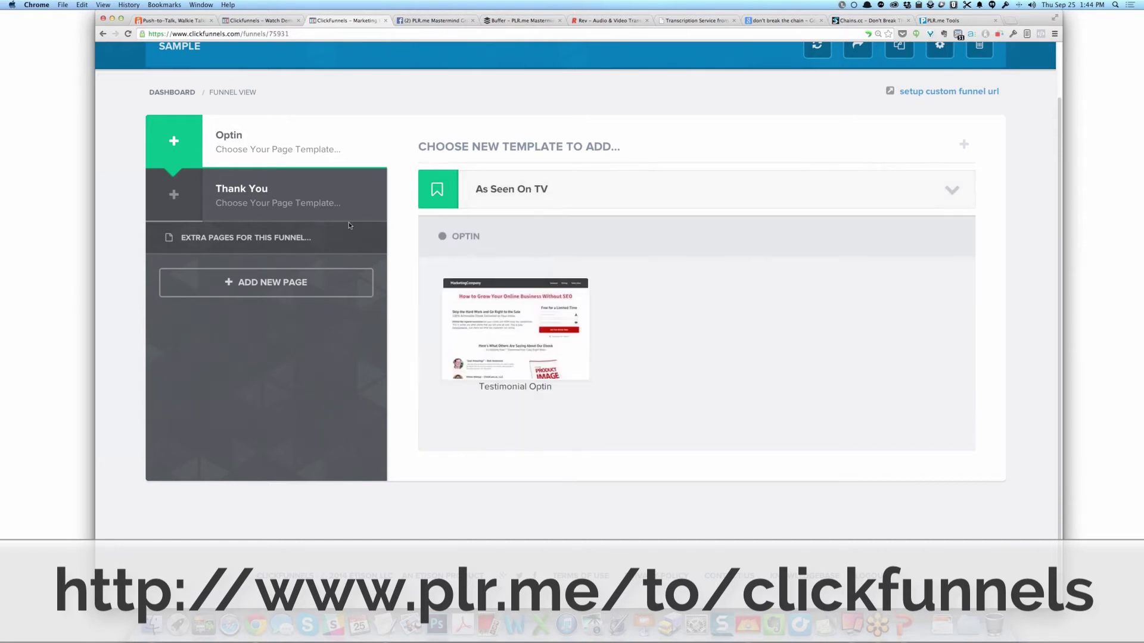
pyautogui.click(948, 57)
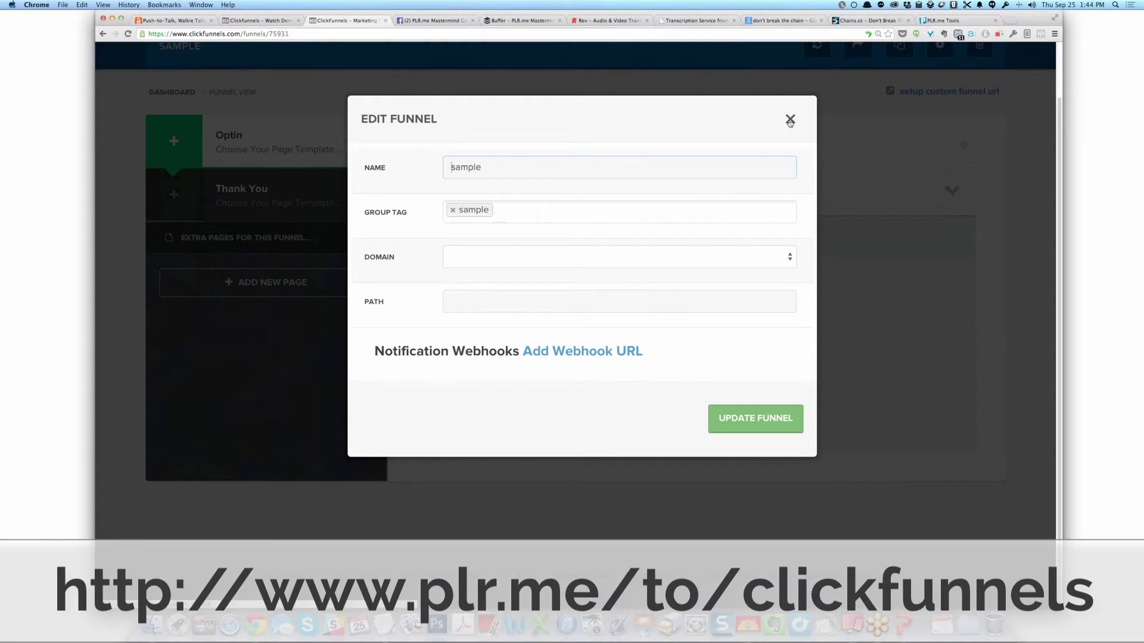
pyautogui.click(790, 122)
pyautogui.click(579, 191)
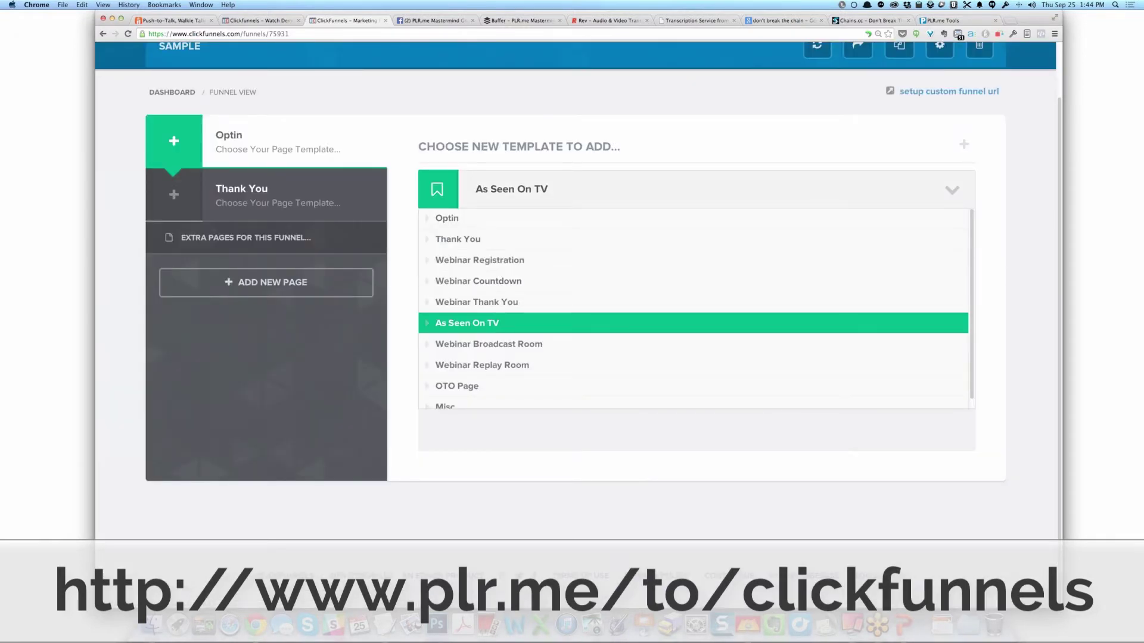
pyautogui.click(366, 359)
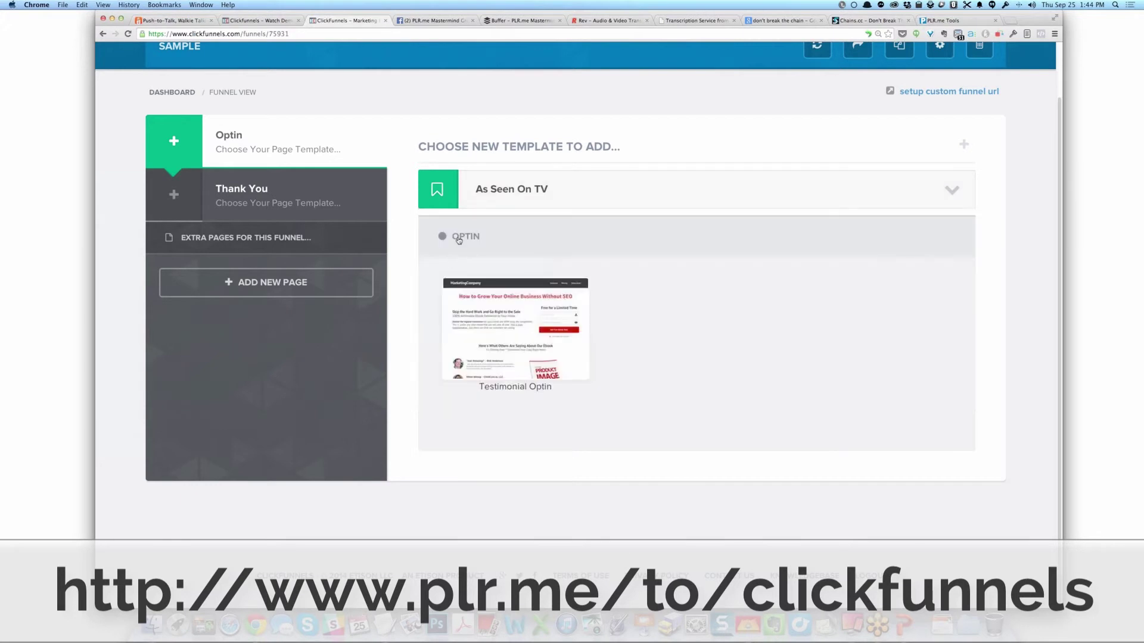
pyautogui.click(517, 198)
# Step: Return to the Optin category and preview the Simple 2 Step Optin template and its popup
pyautogui.click(505, 217)
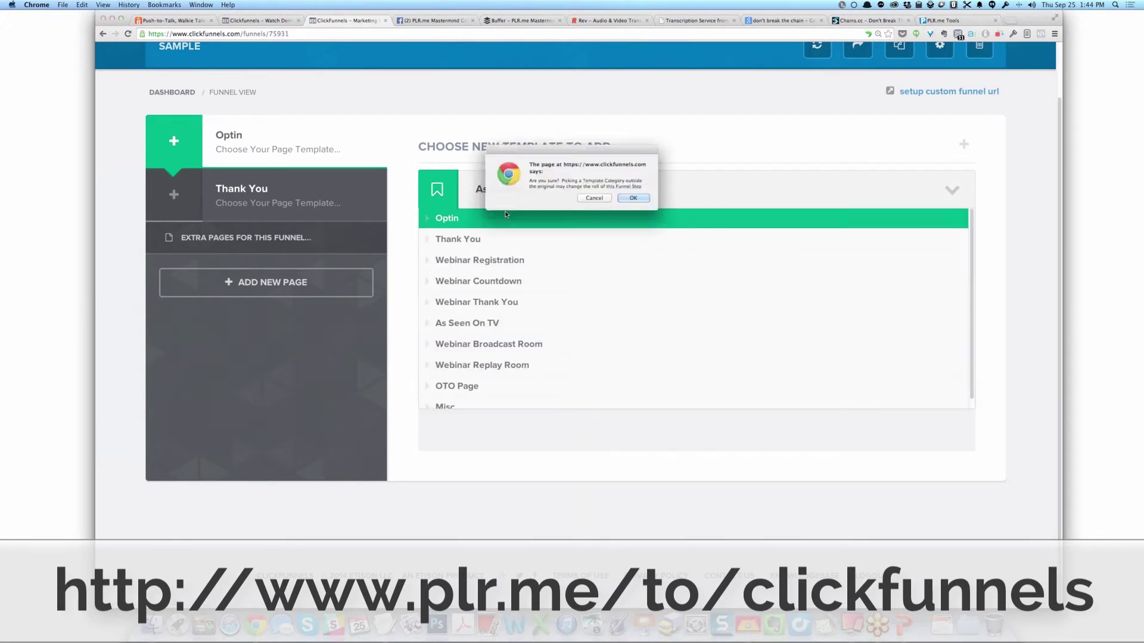
pyautogui.press('Return')
pyautogui.click(539, 237)
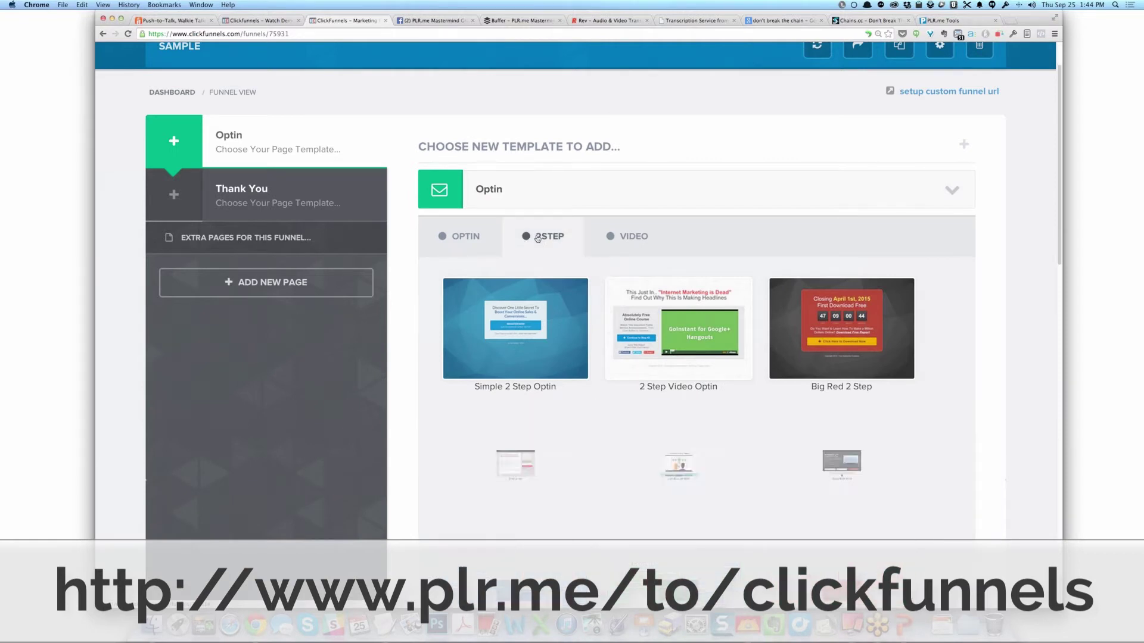
pyautogui.click(527, 349)
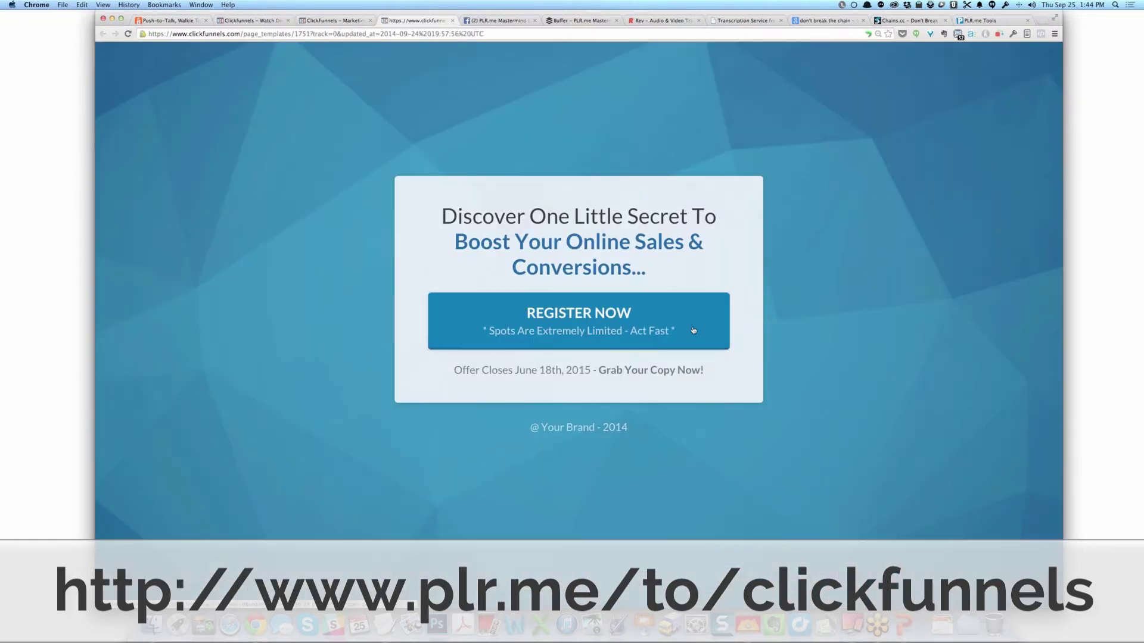
pyautogui.click(693, 330)
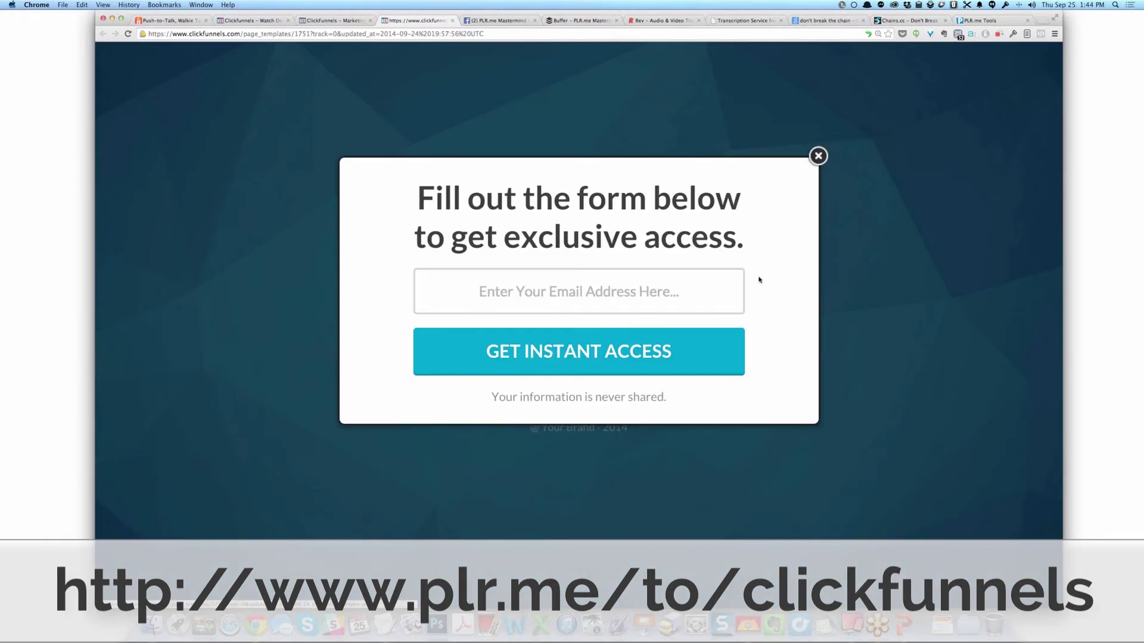
pyautogui.click(819, 156)
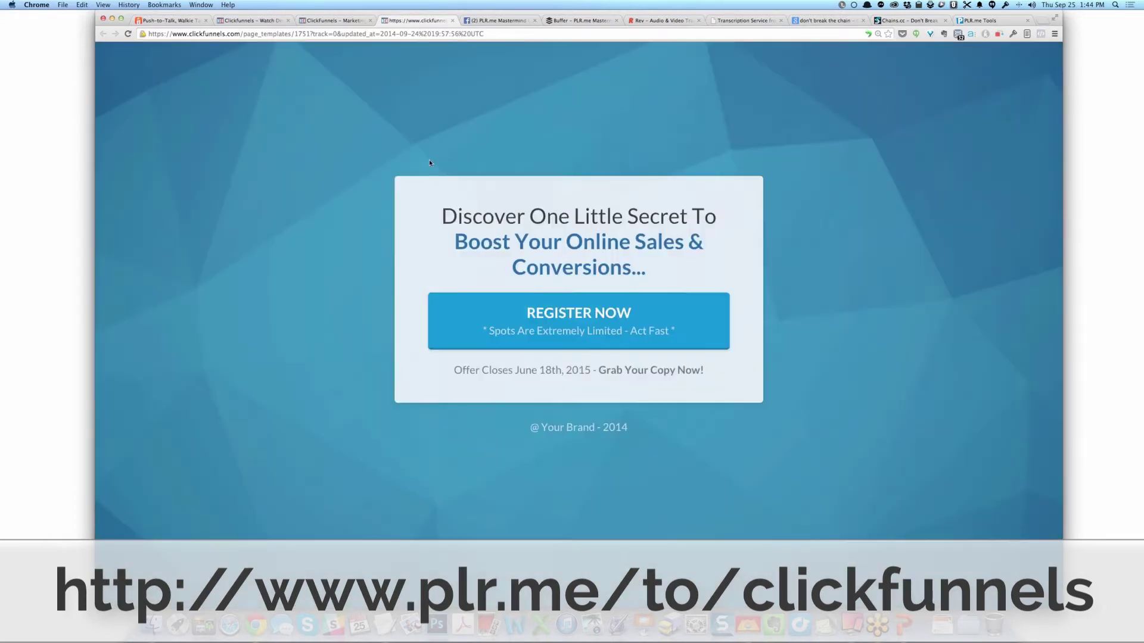
pyautogui.click(452, 20)
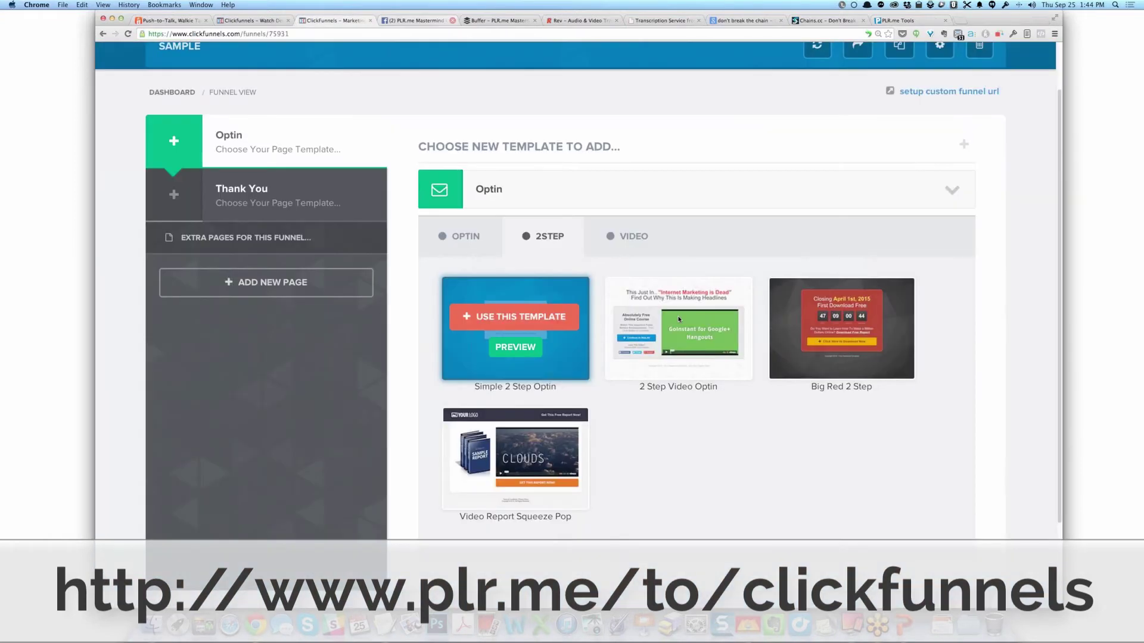
# Step: Preview the Light Blue Bar Optin video template and try its email field
pyautogui.click(630, 237)
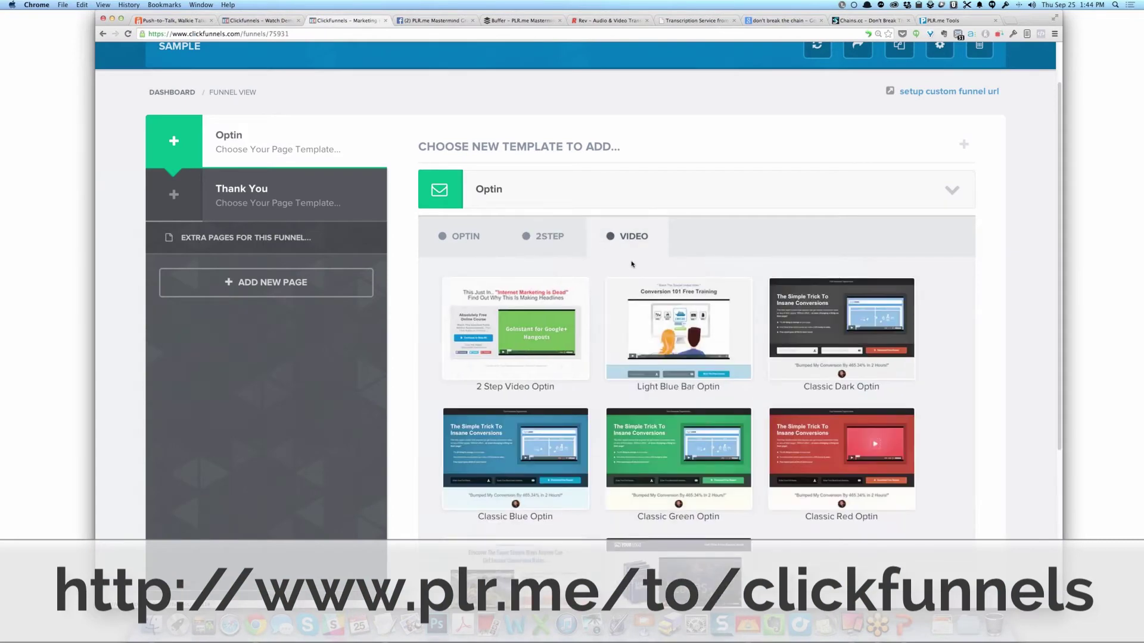
pyautogui.scroll(-1, 632, 264)
pyautogui.click(677, 300)
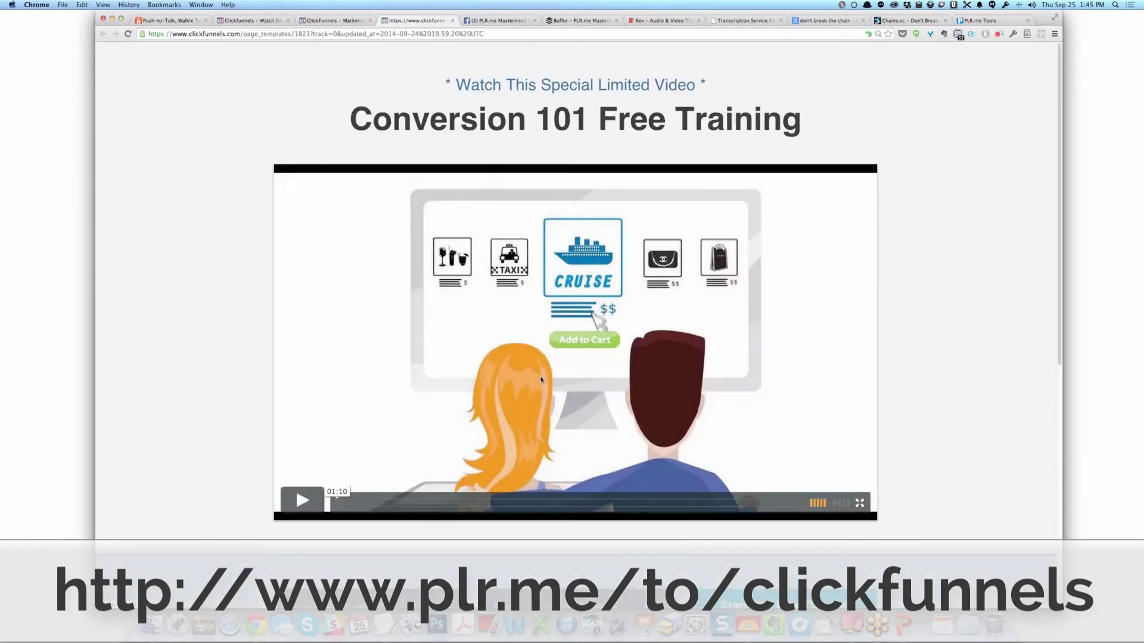
pyautogui.scroll(-1, 541, 379)
pyautogui.scroll(-2, 541, 379)
pyautogui.click(623, 505)
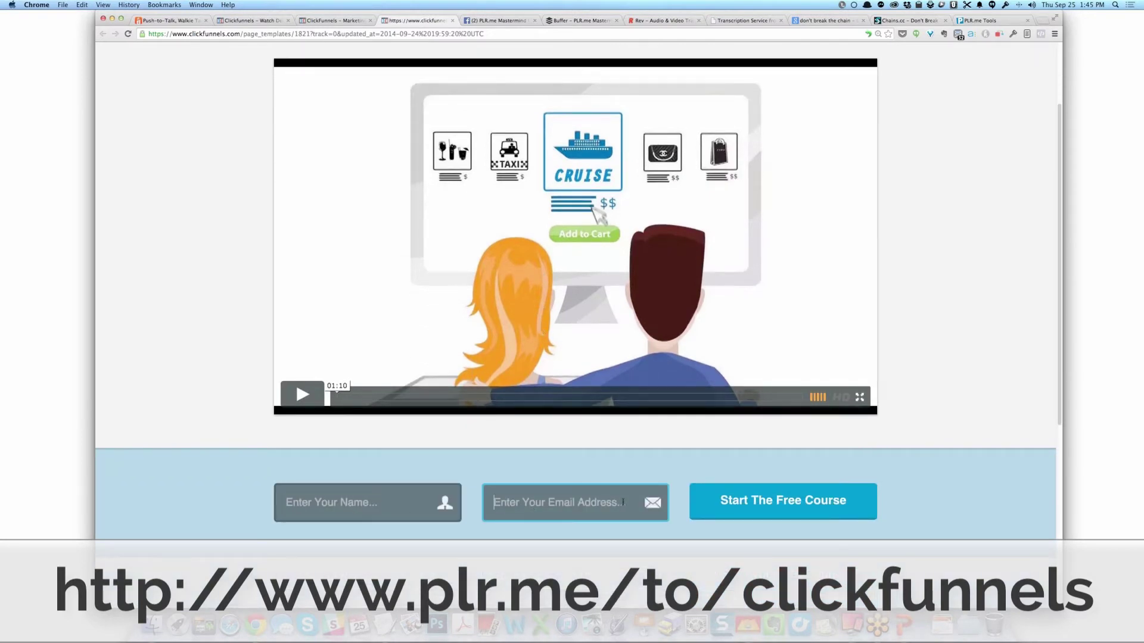
pyautogui.scroll(-5, 623, 505)
pyautogui.scroll(-3, 623, 505)
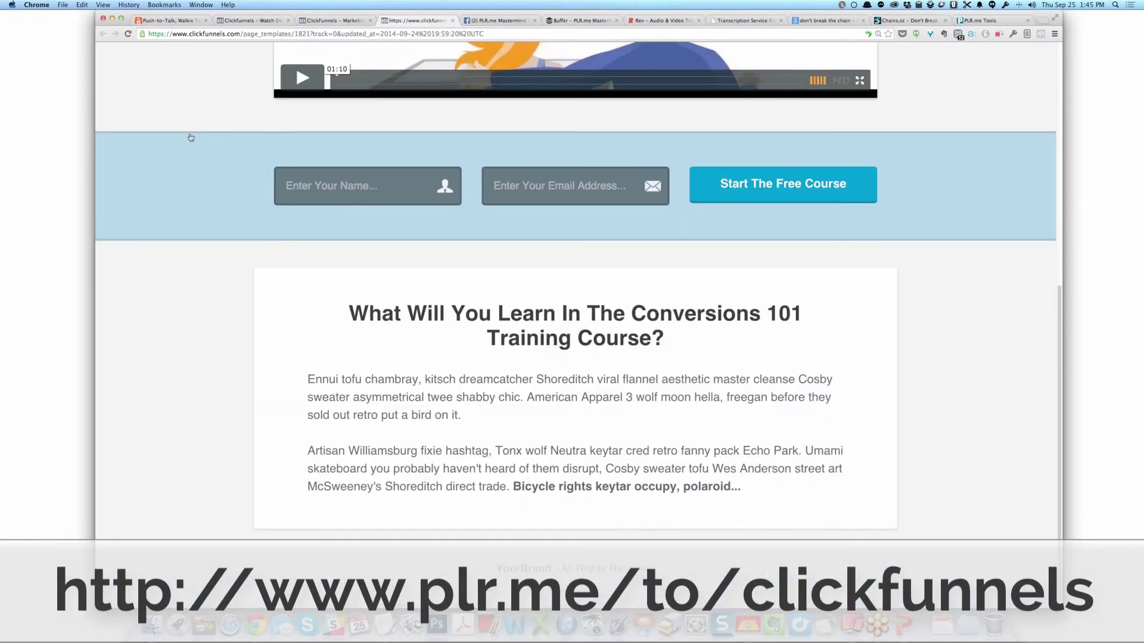
pyautogui.press('super+w')
# Step: Use the Super Clean Optin Dark template for the Optin page
pyautogui.click(465, 190)
pyautogui.scroll(3, 477, 270)
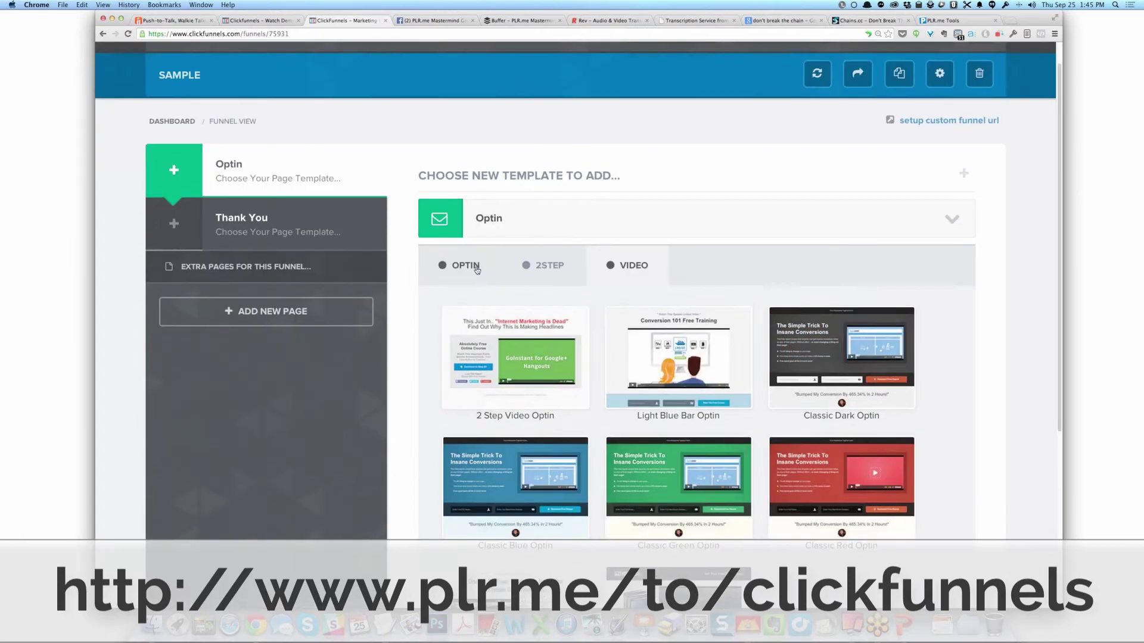
pyautogui.scroll(-5, 480, 270)
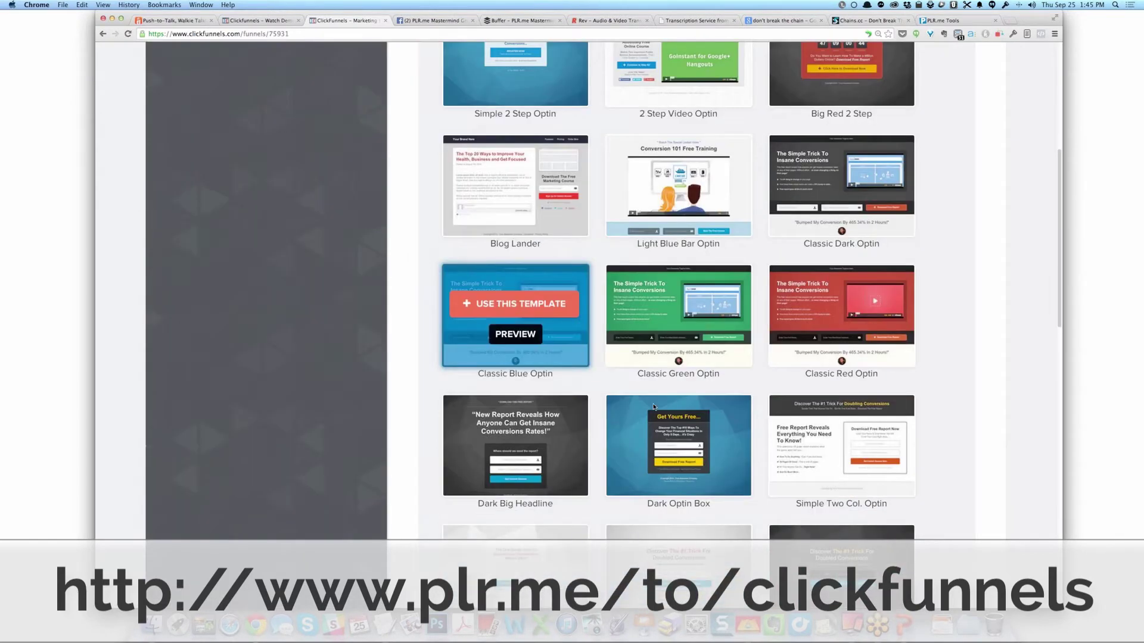
pyautogui.scroll(-4, 653, 407)
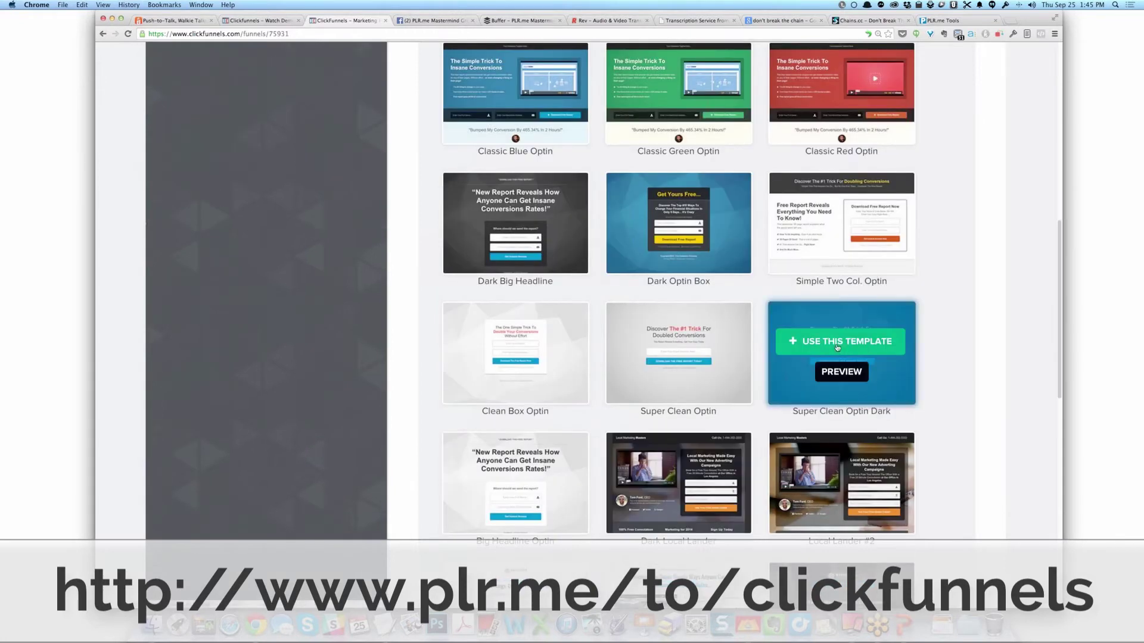
pyautogui.click(837, 348)
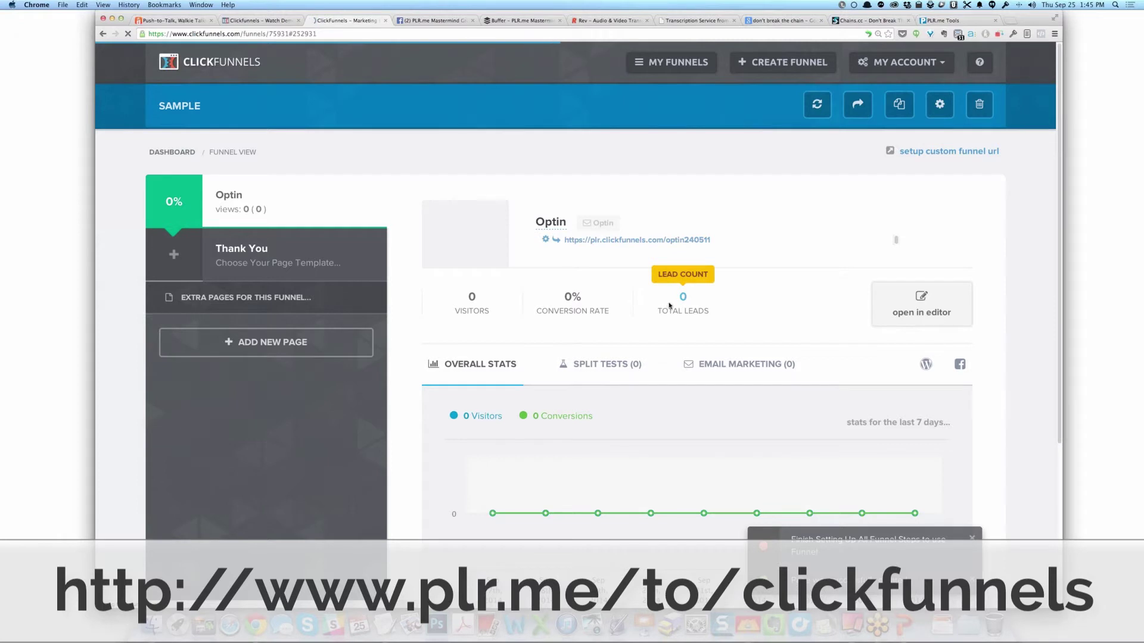
# Step: Choose Aweber as the instant-optin email provider, then show the squeeze pop embed code
pyautogui.scroll(-1, 673, 309)
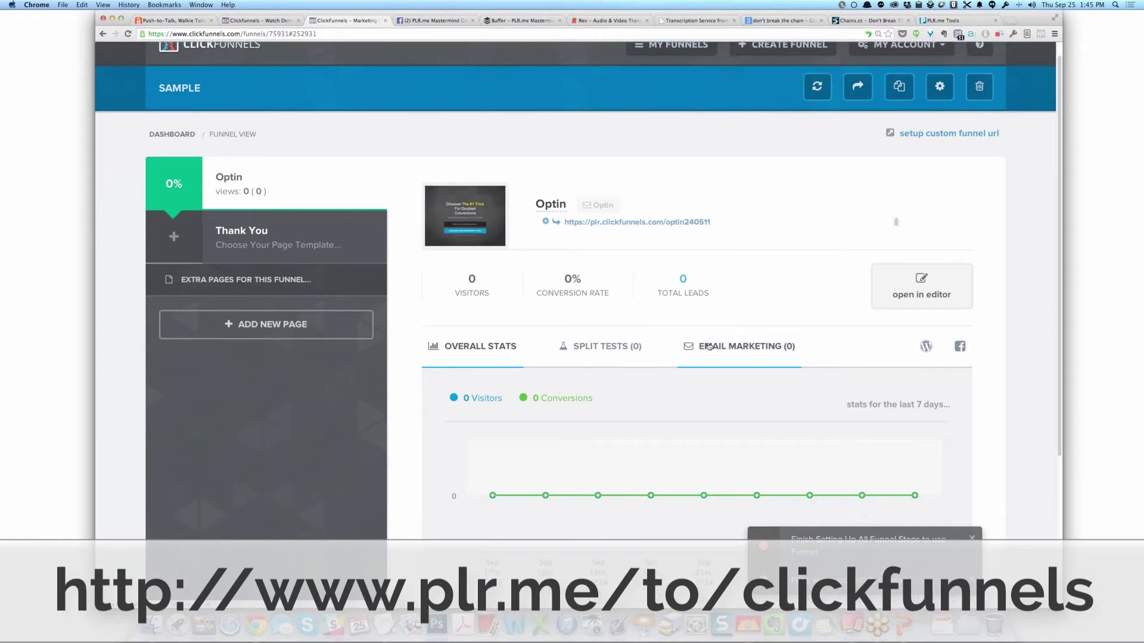
pyautogui.click(710, 347)
pyautogui.scroll(-5, 897, 403)
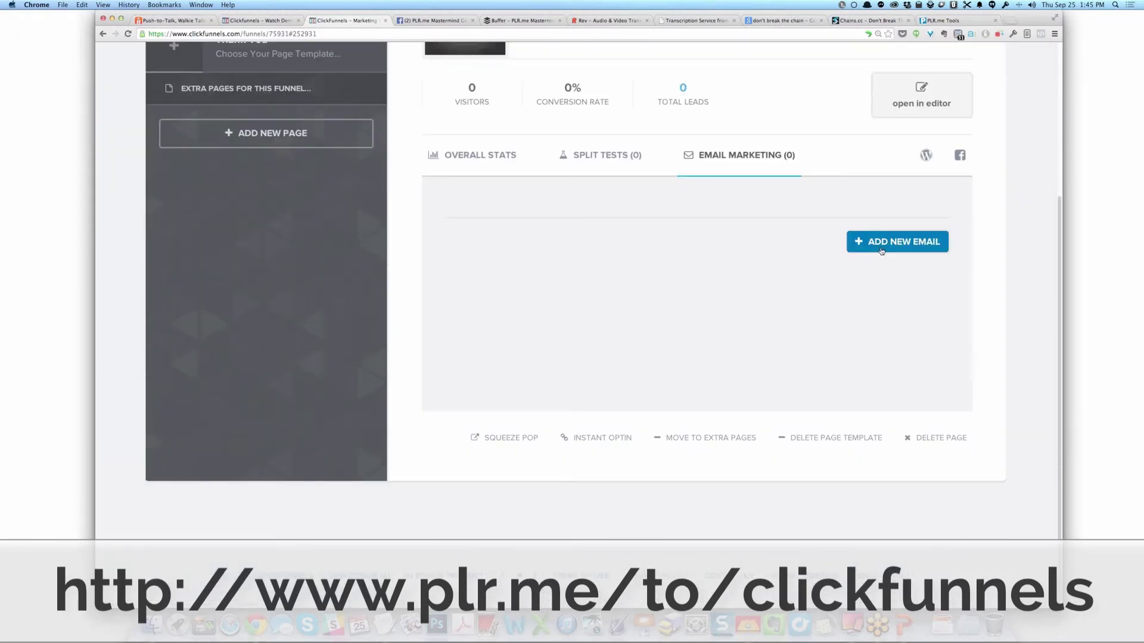
pyautogui.click(579, 438)
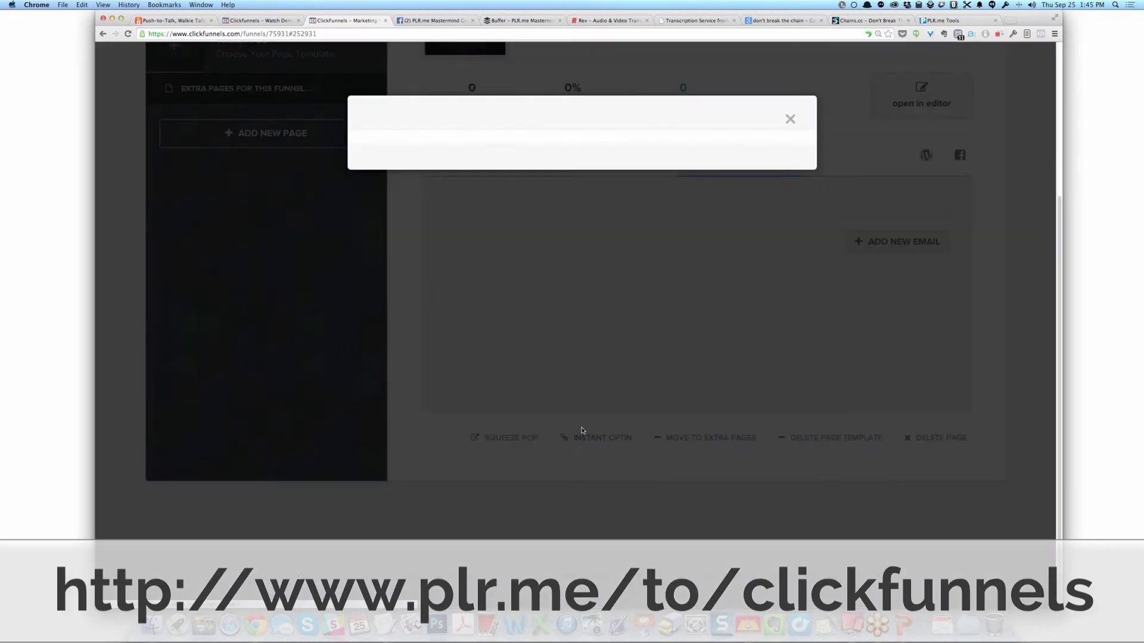
pyautogui.click(549, 229)
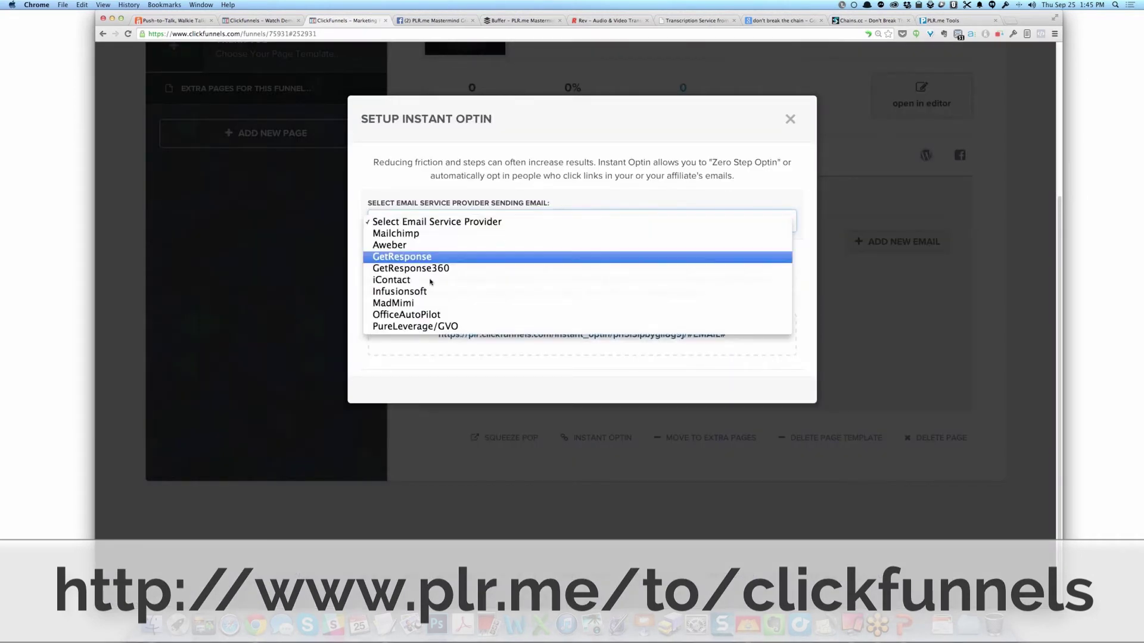
pyautogui.click(415, 247)
pyautogui.click(506, 321)
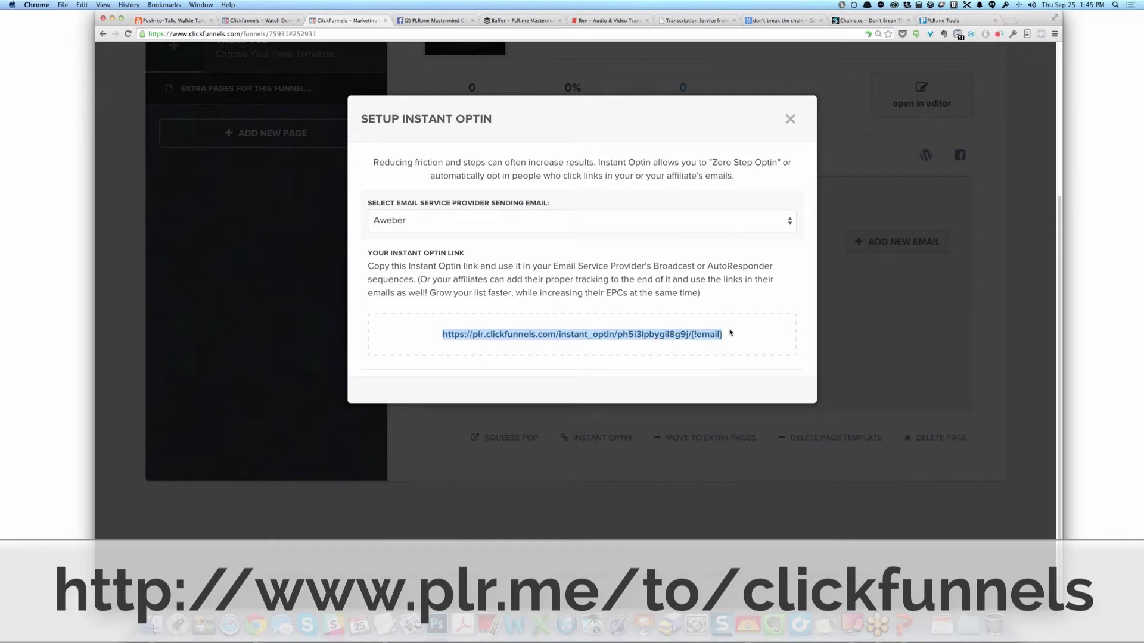
pyautogui.click(790, 119)
pyautogui.click(501, 437)
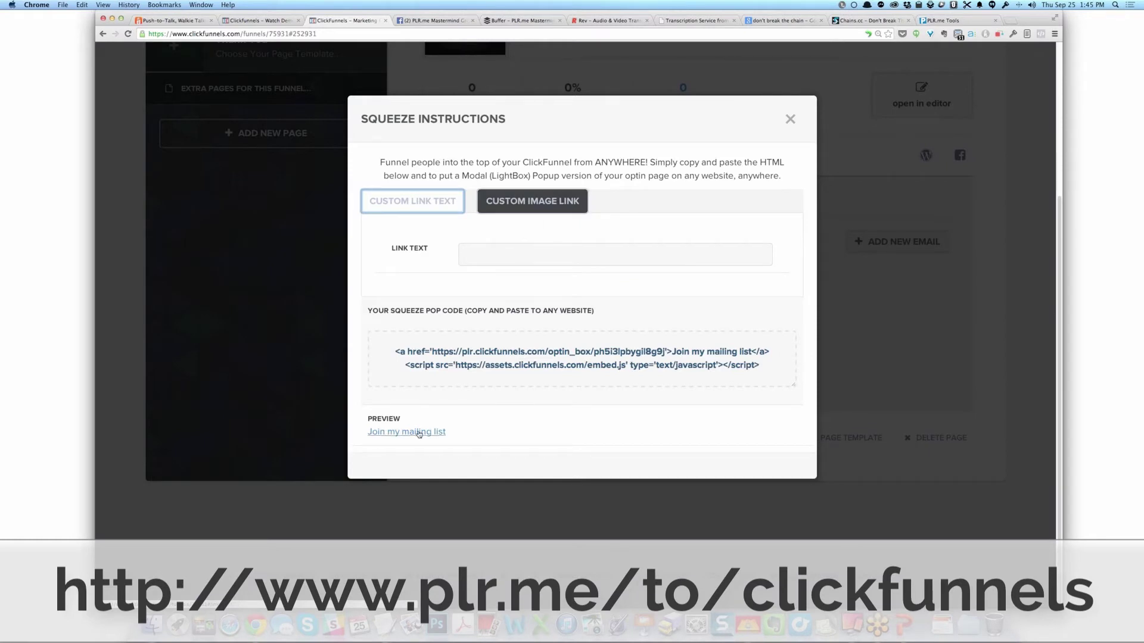
# Step: View the live optin page past the security warning, reopen it from history, then go back
pyautogui.click(386, 434)
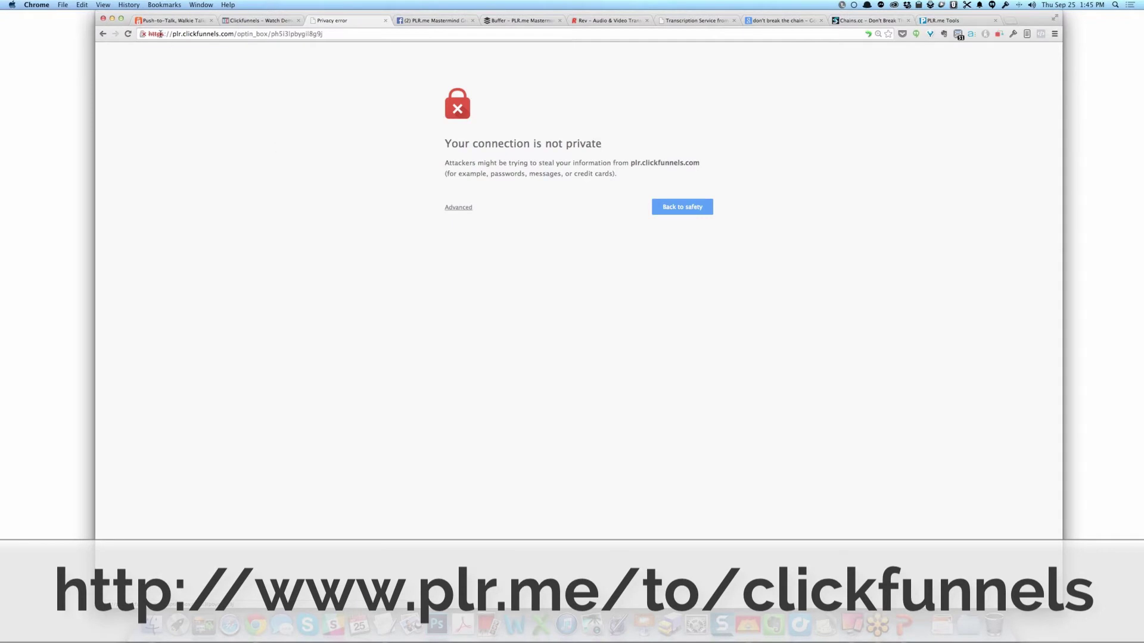
pyautogui.click(450, 208)
pyautogui.click(471, 303)
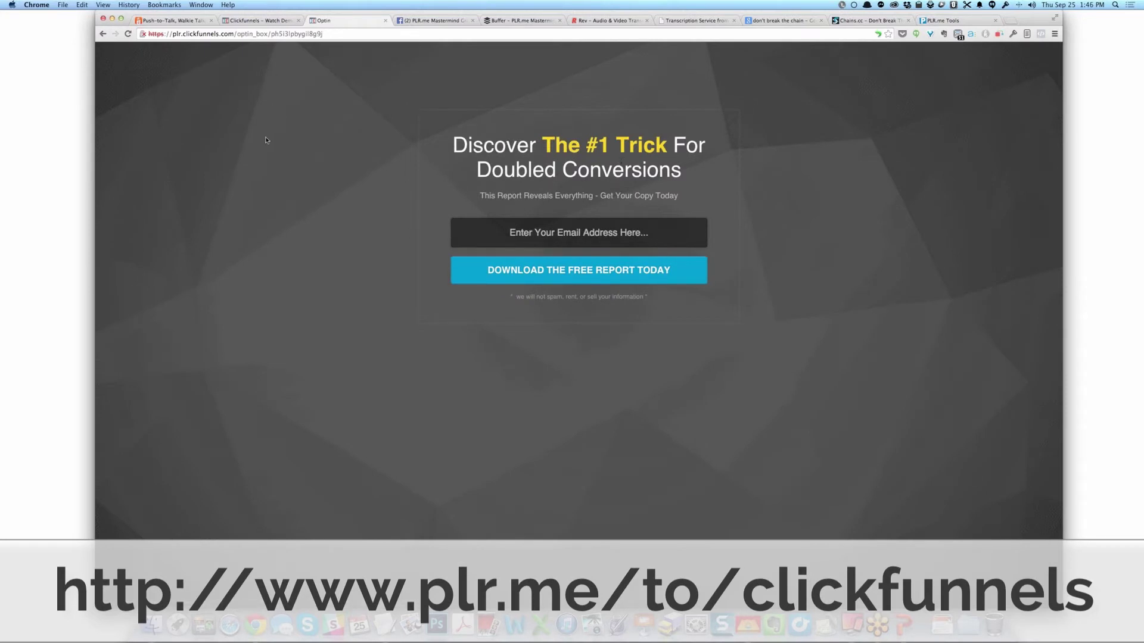
pyautogui.press('super+w')
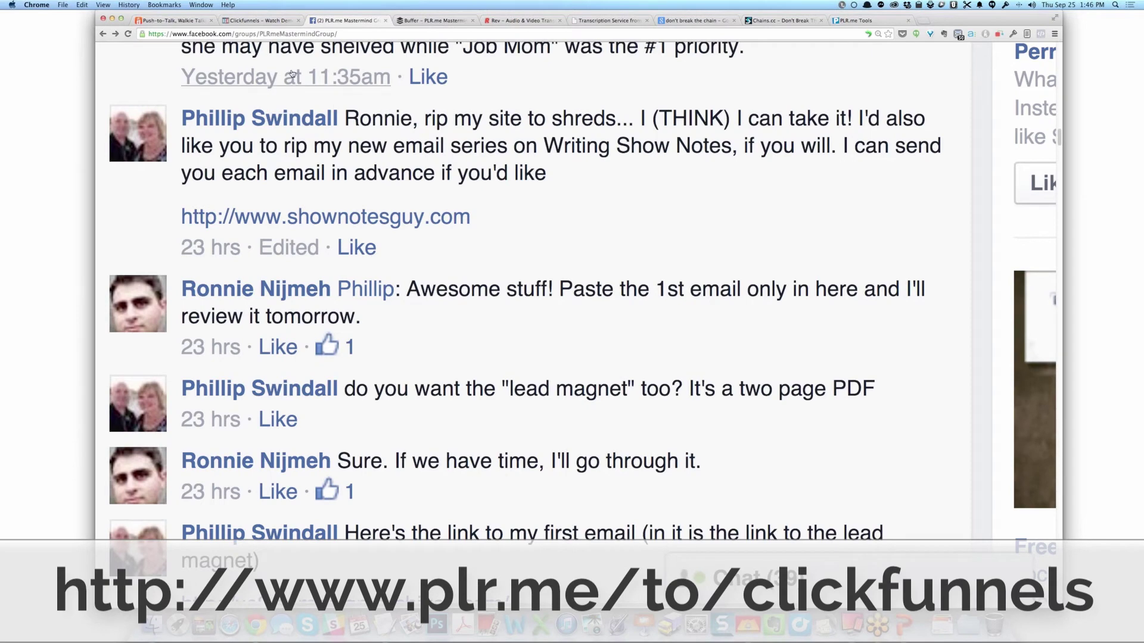
pyautogui.click(129, 5)
pyautogui.click(158, 57)
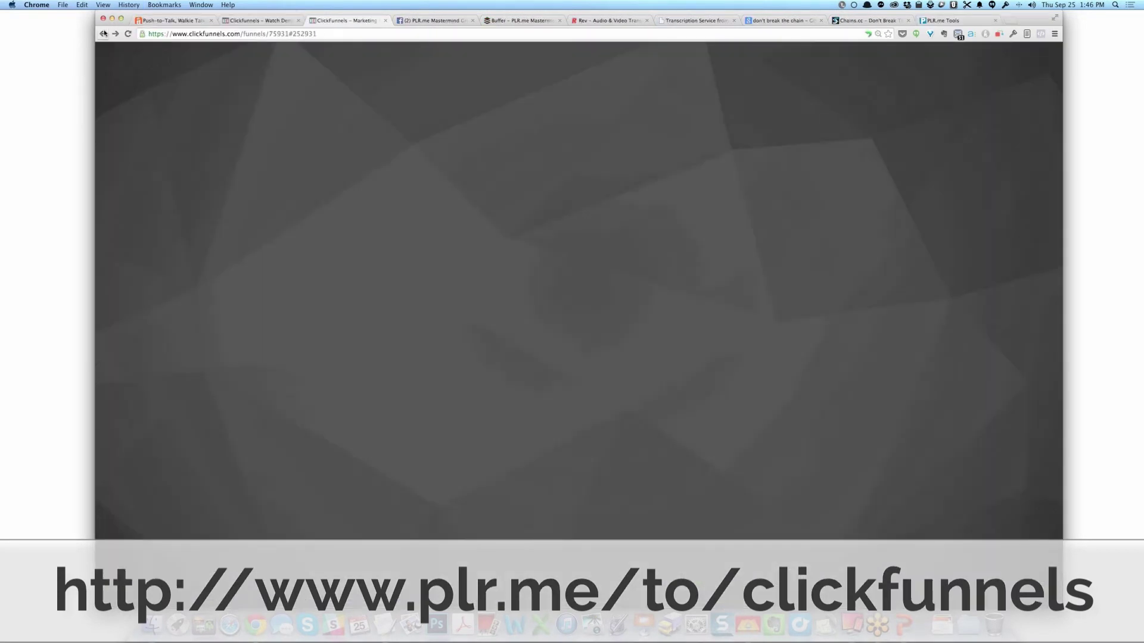
pyautogui.click(104, 33)
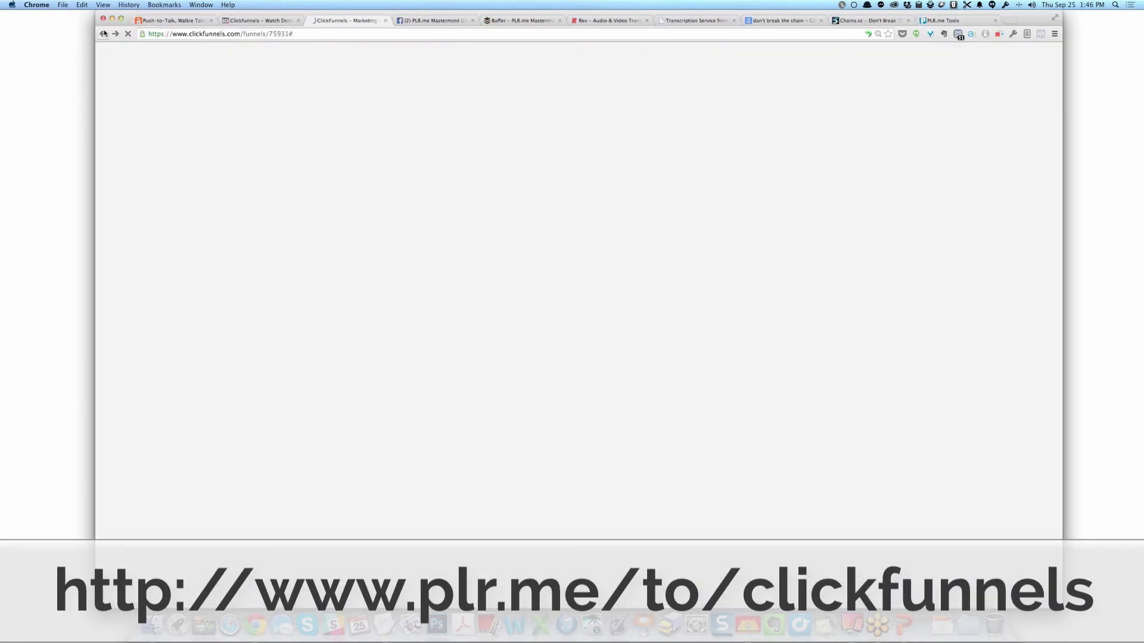
pyautogui.scroll(-5, 702, 428)
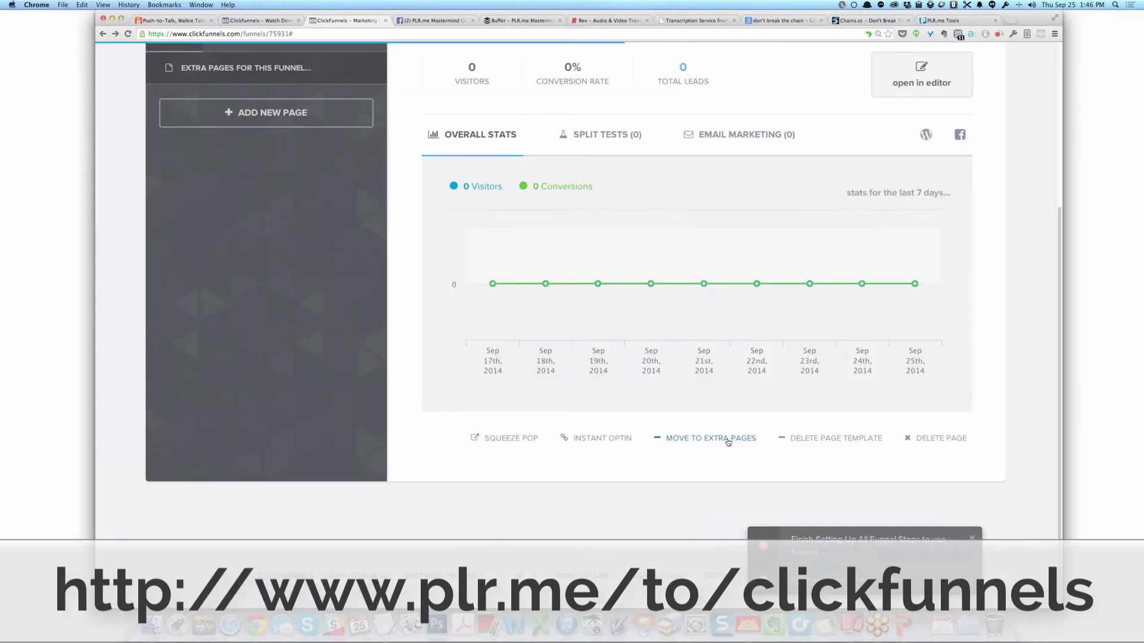
pyautogui.scroll(3, 727, 441)
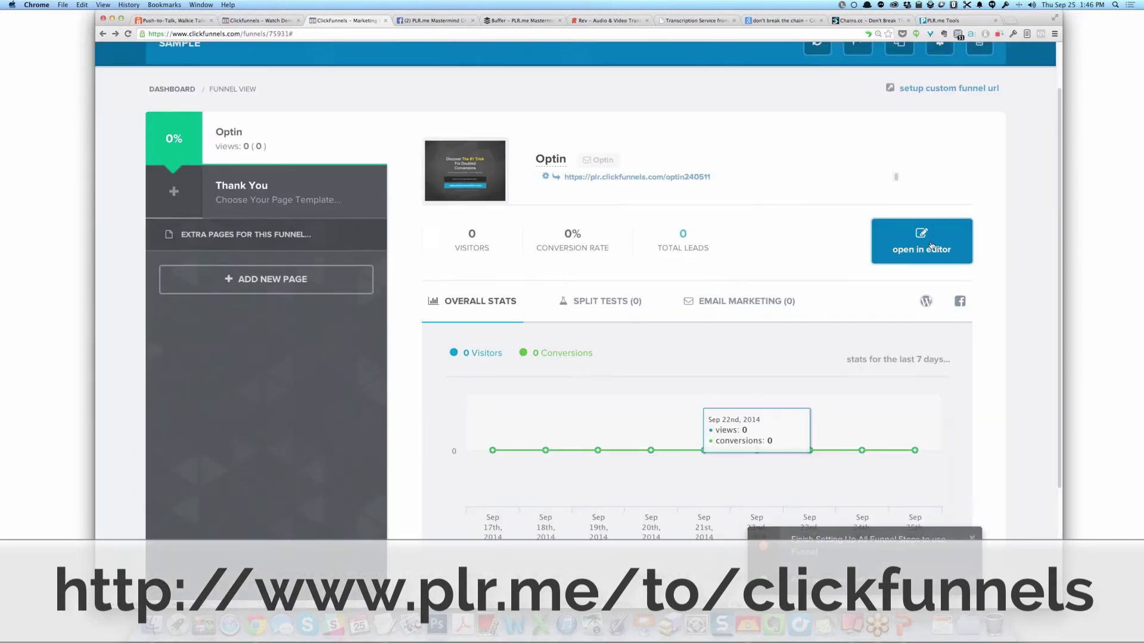
pyautogui.click(933, 305)
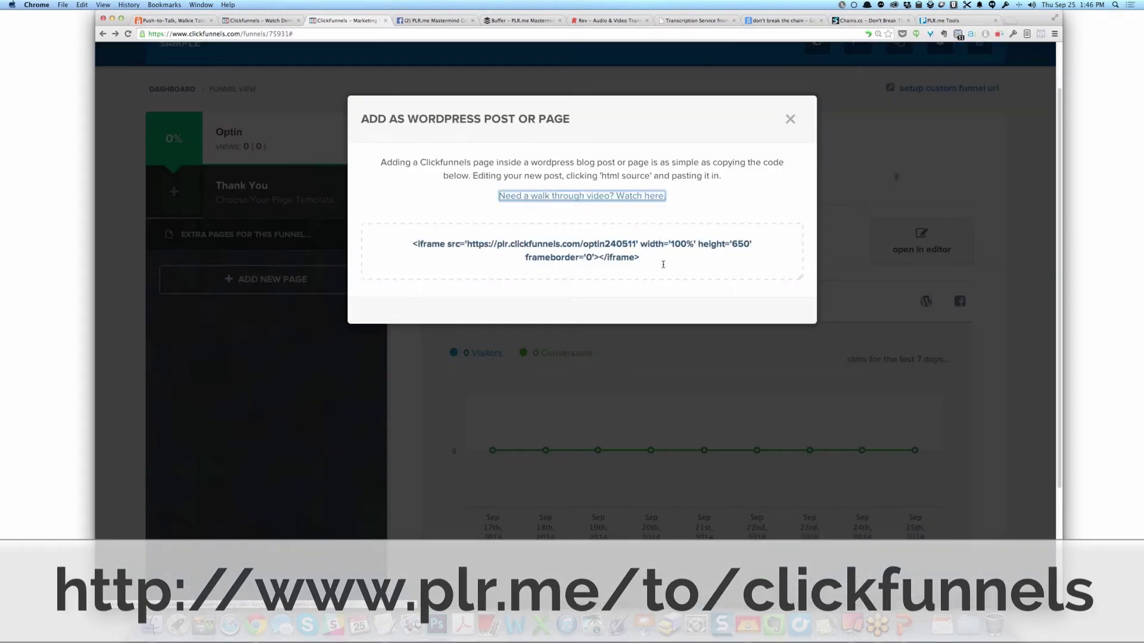
pyautogui.tripleClick(662, 264)
pyautogui.click(662, 265)
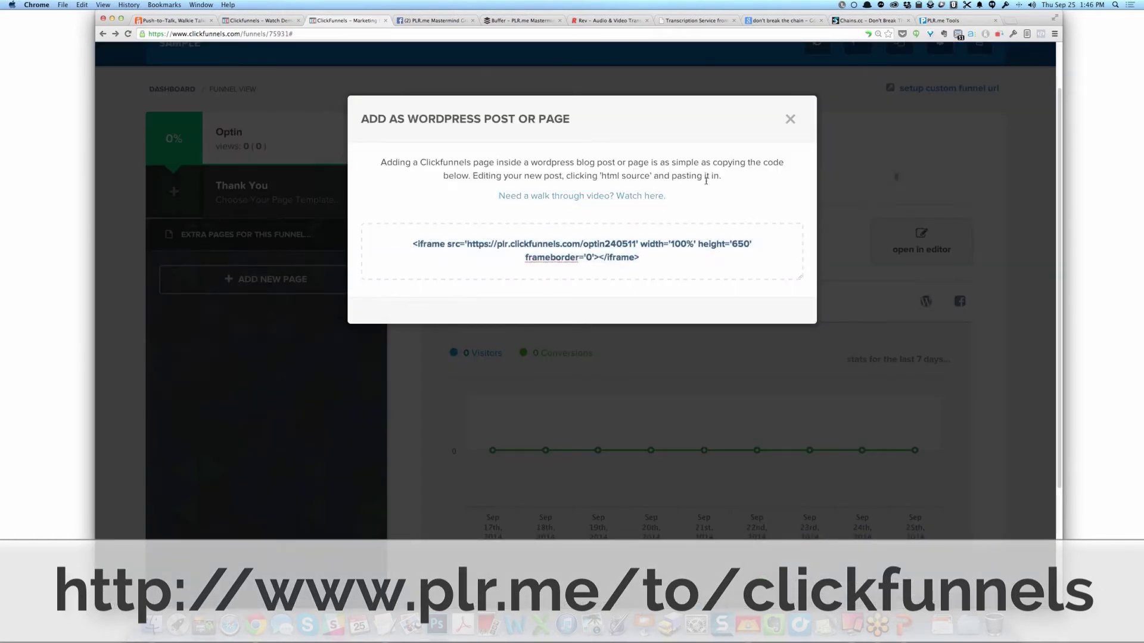
pyautogui.click(791, 120)
# Step: Open the Optin page in the editor and toggle bold off and on for 'The #1 Trick'
pyautogui.click(951, 240)
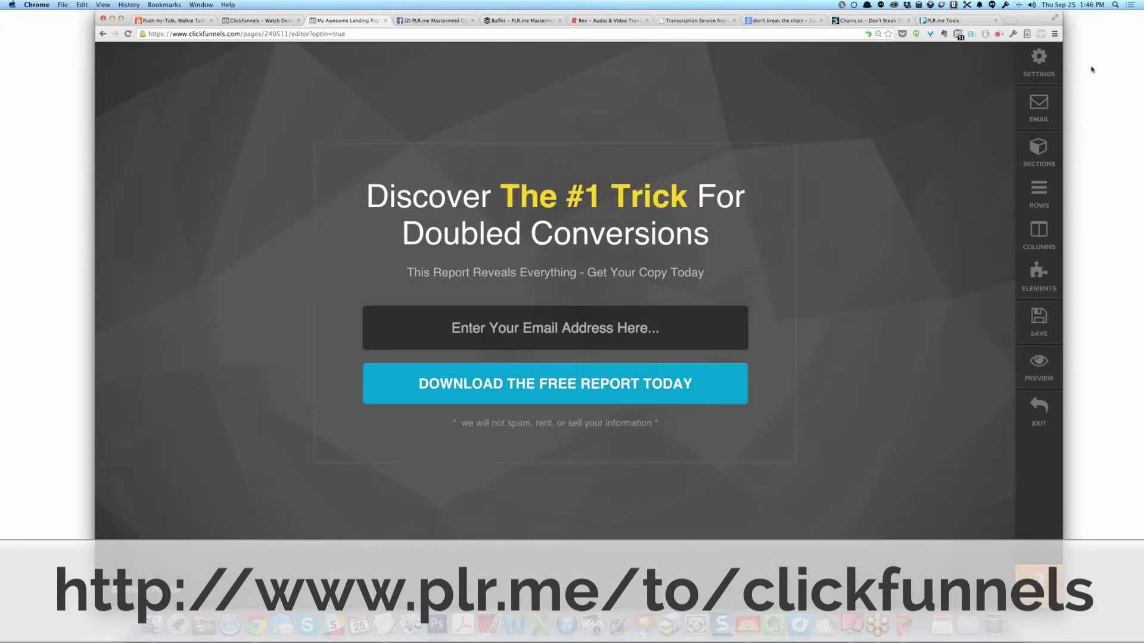
pyautogui.click(684, 221)
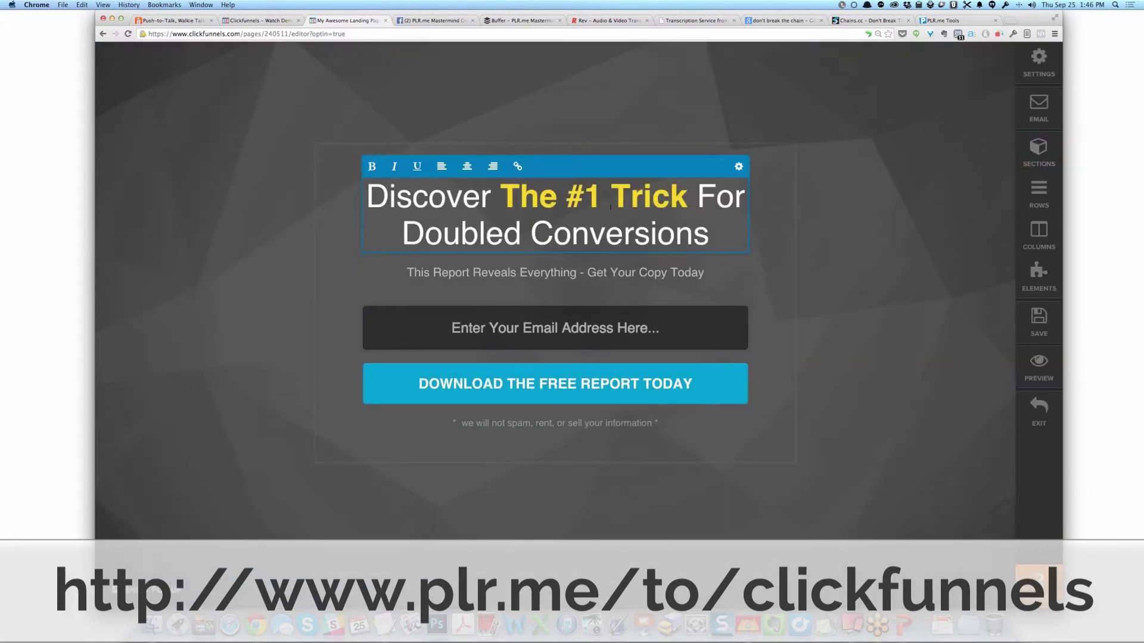
pyautogui.moveTo(685, 198); pyautogui.dragTo(499, 197)
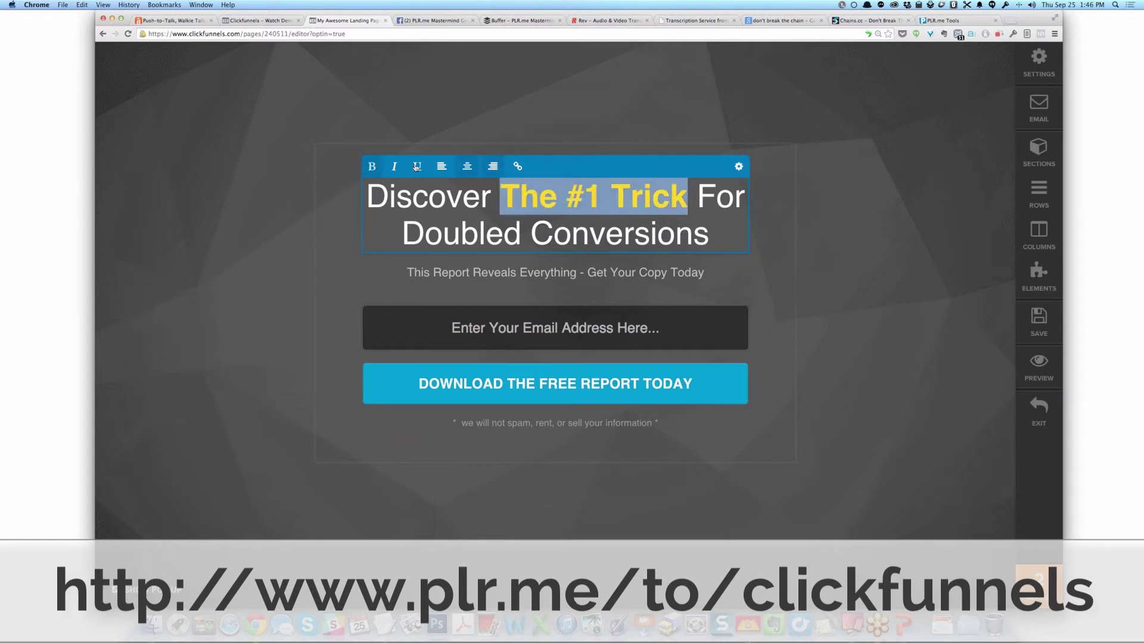
pyautogui.click(371, 166)
pyautogui.click(371, 166)
pyautogui.click(685, 203)
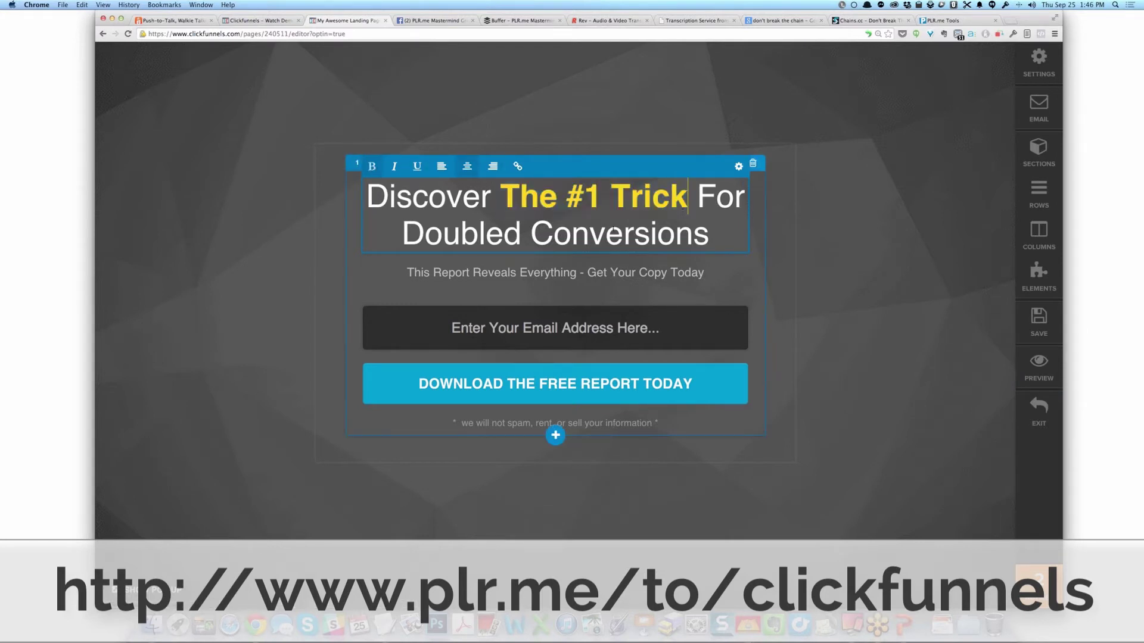
pyautogui.tripleClick(451, 227)
# Step: Replace 'Doubled Conversions' in the headline with 'Reducing Your Stress'
pyautogui.click(348, 219)
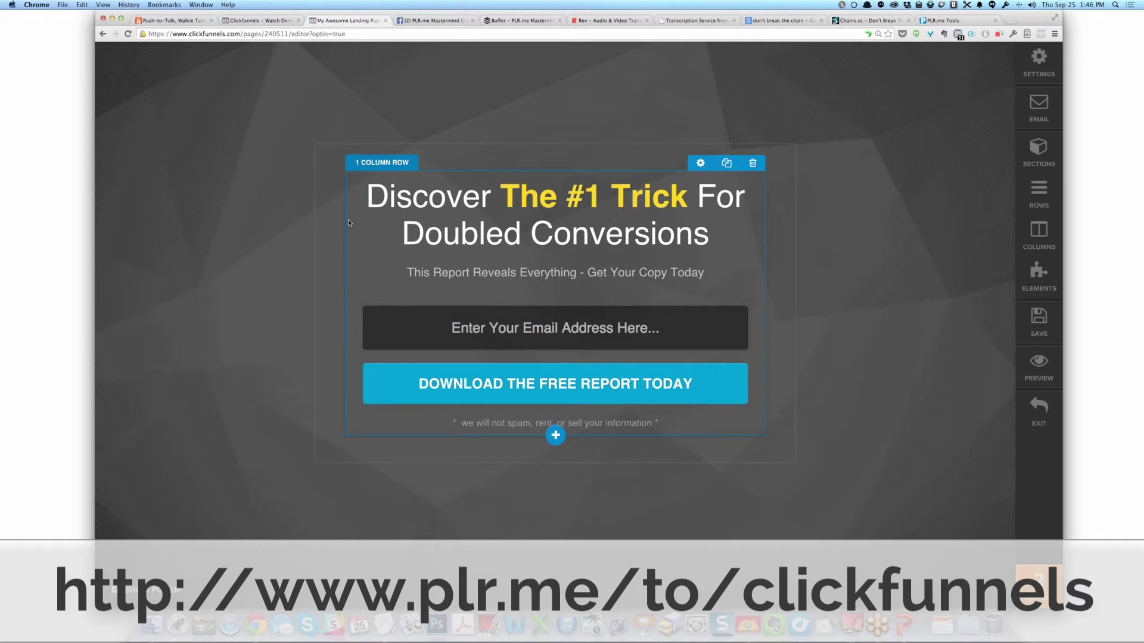
pyautogui.click(709, 234)
pyautogui.moveTo(709, 233); pyautogui.dragTo(401, 232)
pyautogui.write('Reducing Your S')
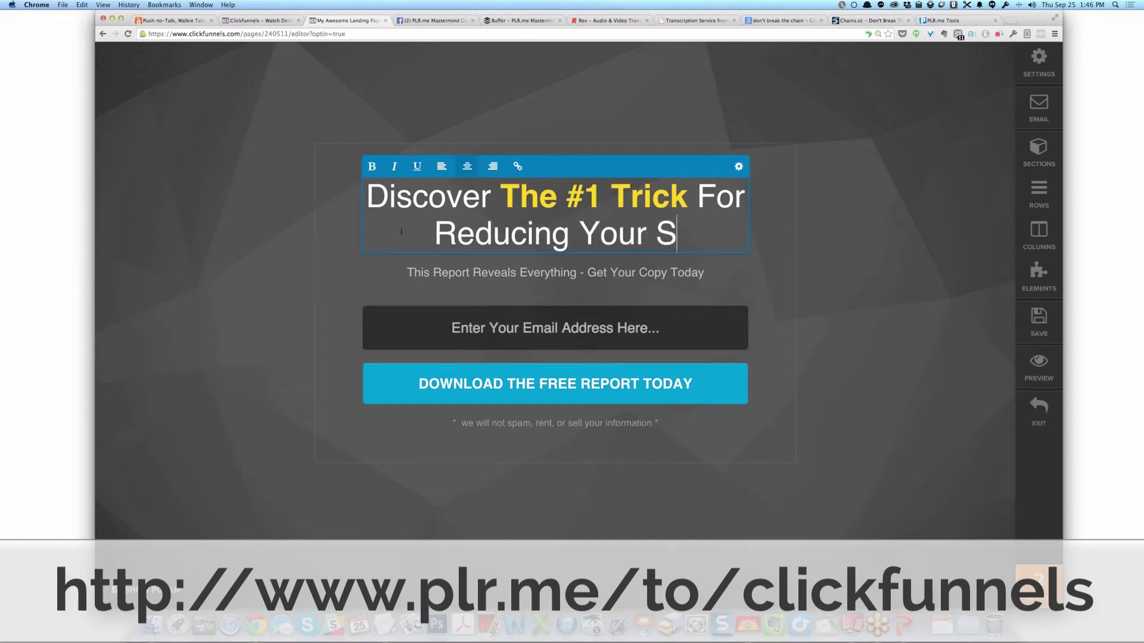
pyautogui.write('tress')
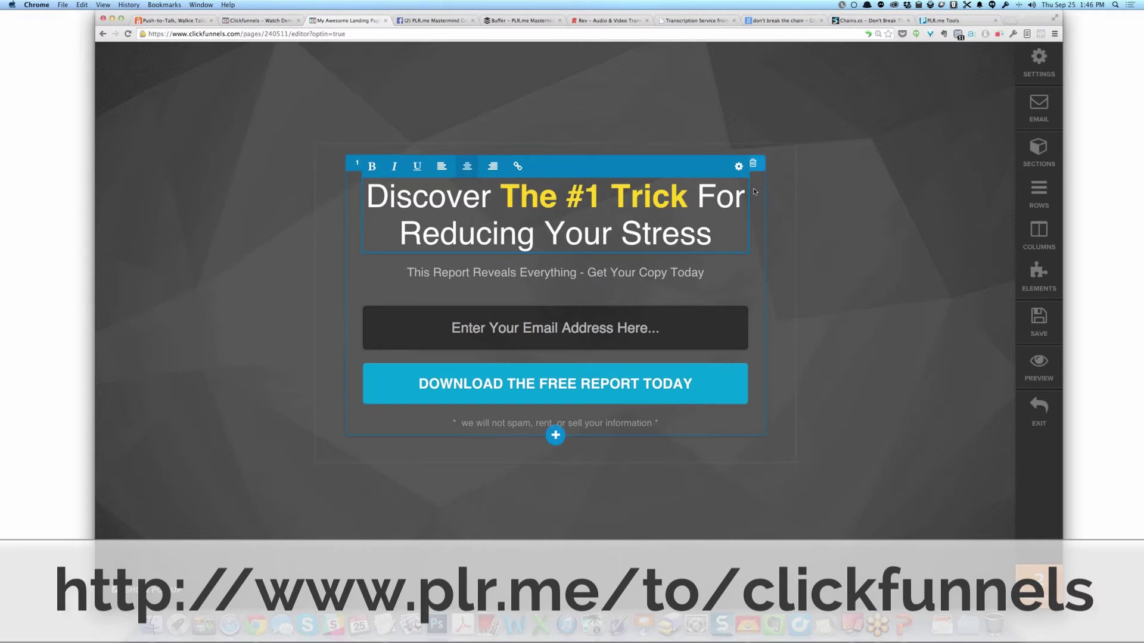
pyautogui.moveTo(597, 239); pyautogui.dragTo(712, 239)
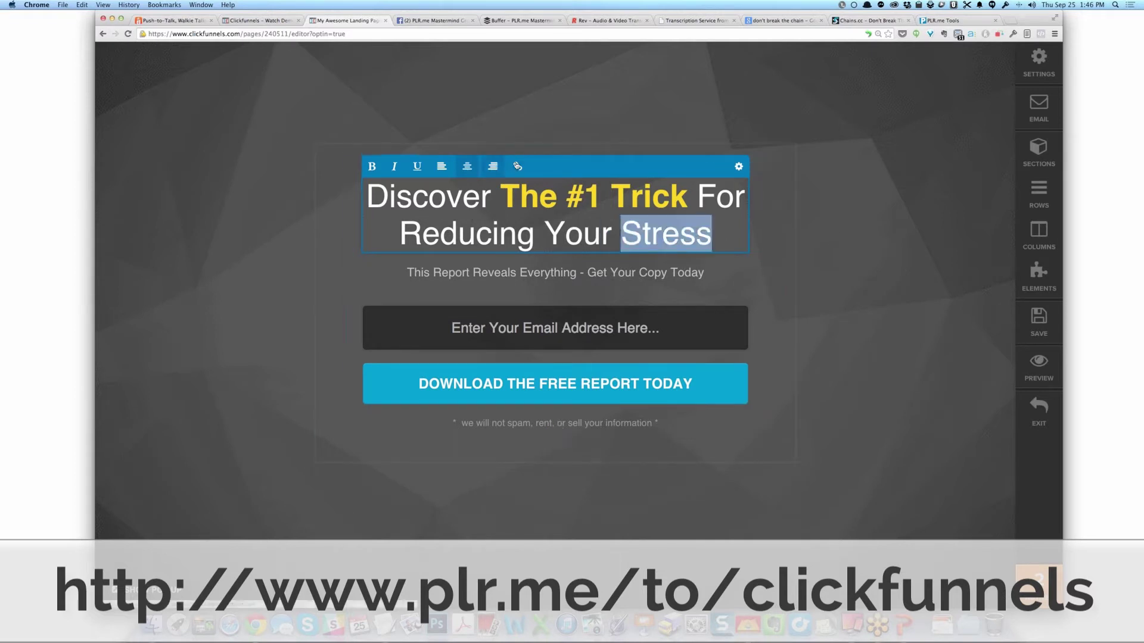
pyautogui.click(517, 166)
pyautogui.click(553, 166)
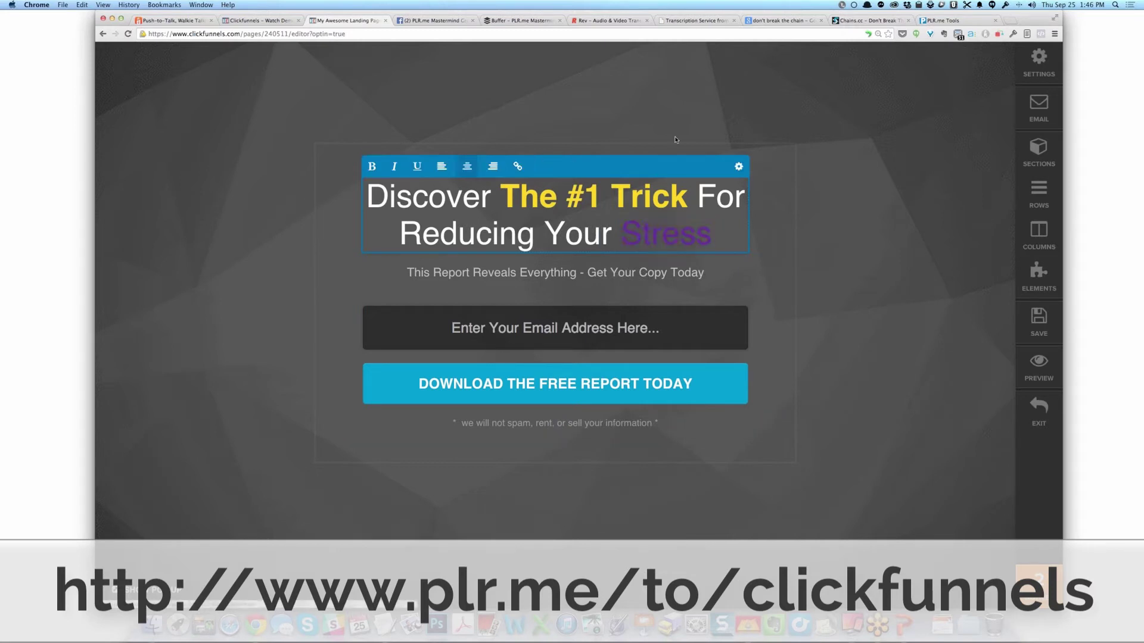
pyautogui.click(742, 239)
pyautogui.moveTo(741, 239); pyautogui.dragTo(620, 239)
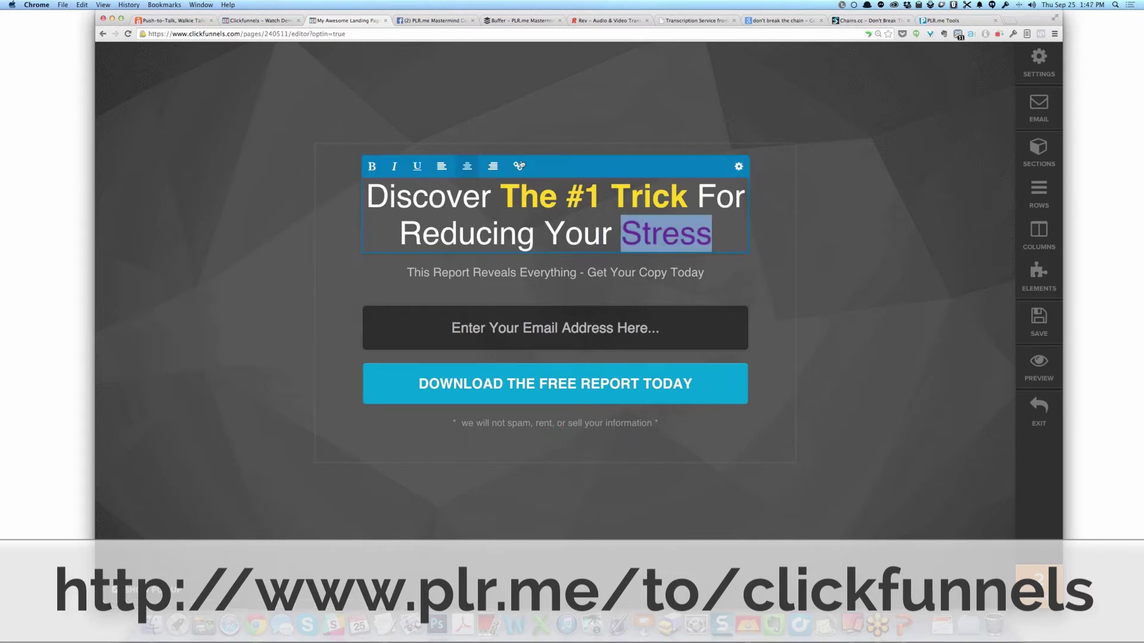
pyautogui.click(517, 166)
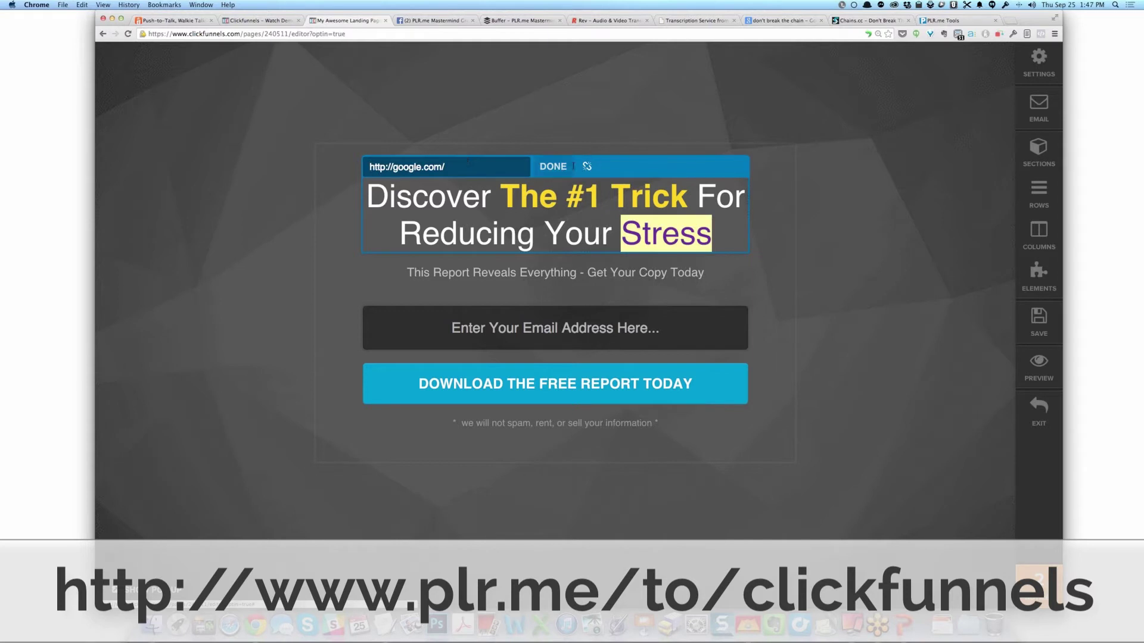
pyautogui.click(660, 159)
pyautogui.moveTo(713, 239); pyautogui.dragTo(641, 239)
pyautogui.click(851, 250)
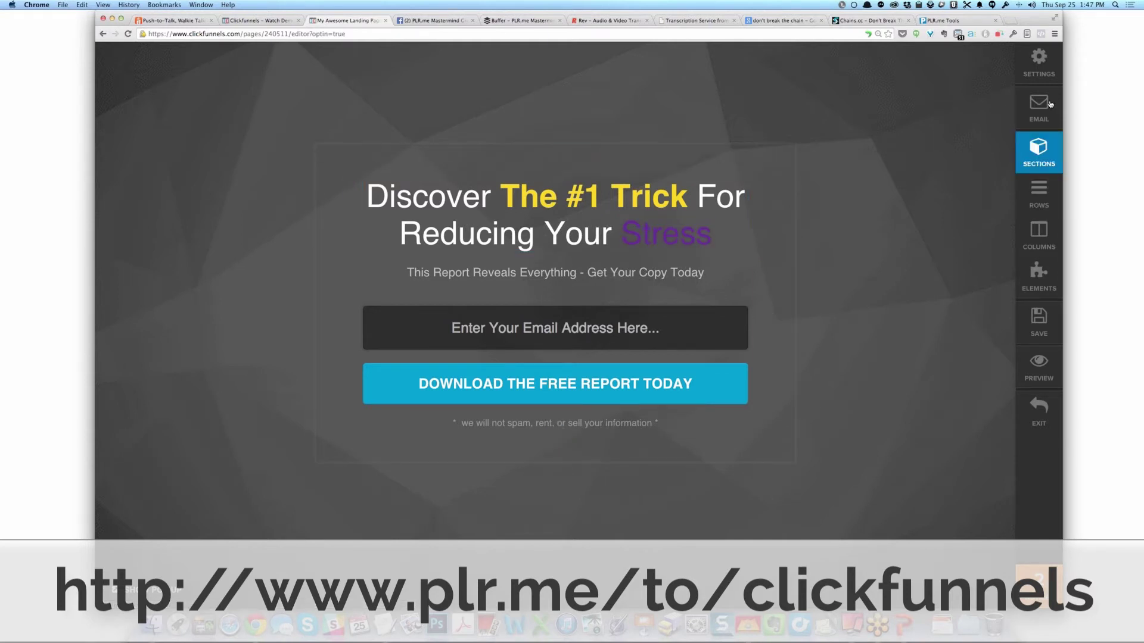
# Step: Review the page's Meta Tags and Tracking Codes settings
pyautogui.click(1038, 61)
pyautogui.click(868, 60)
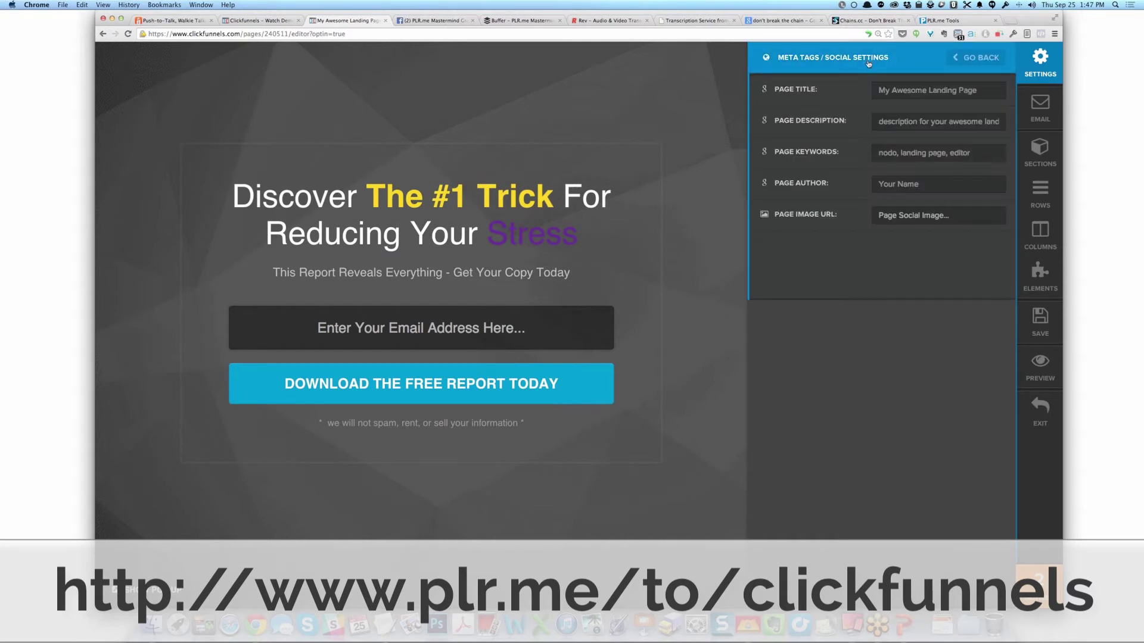
pyautogui.click(905, 63)
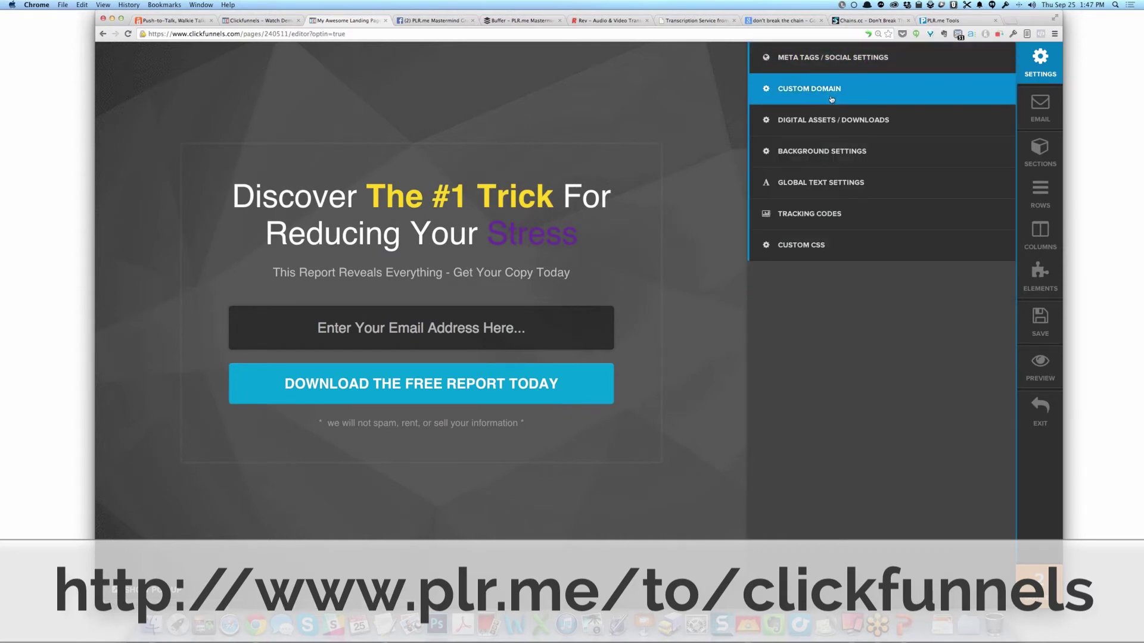
pyautogui.click(825, 213)
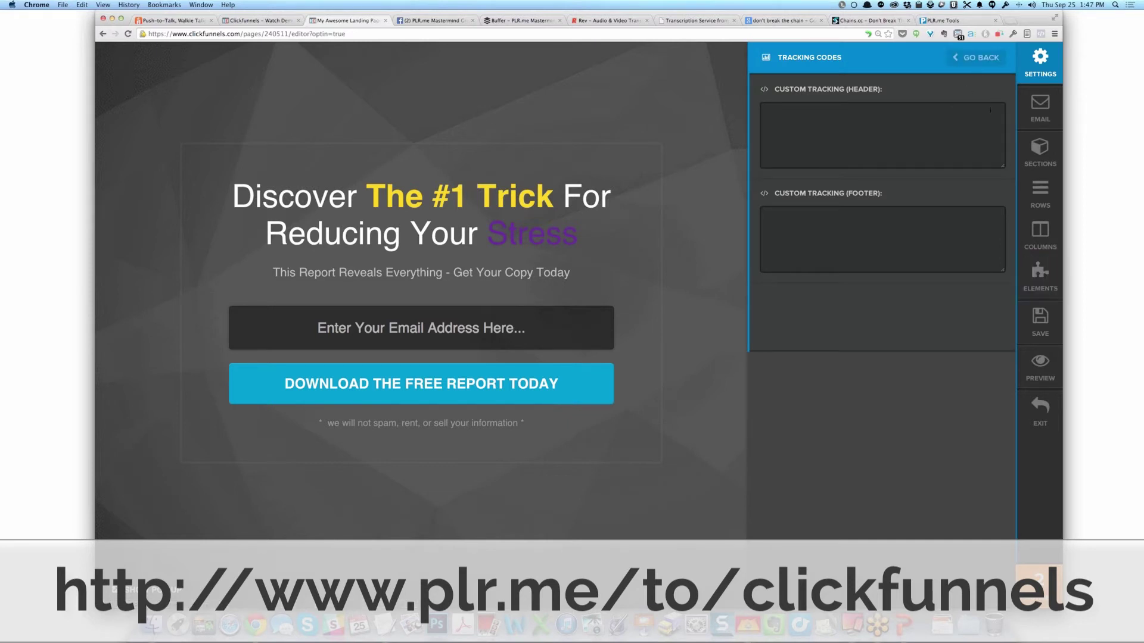
pyautogui.click(980, 58)
# Step: Show the Sections list and start adding a row to the new empty section
pyautogui.click(1034, 157)
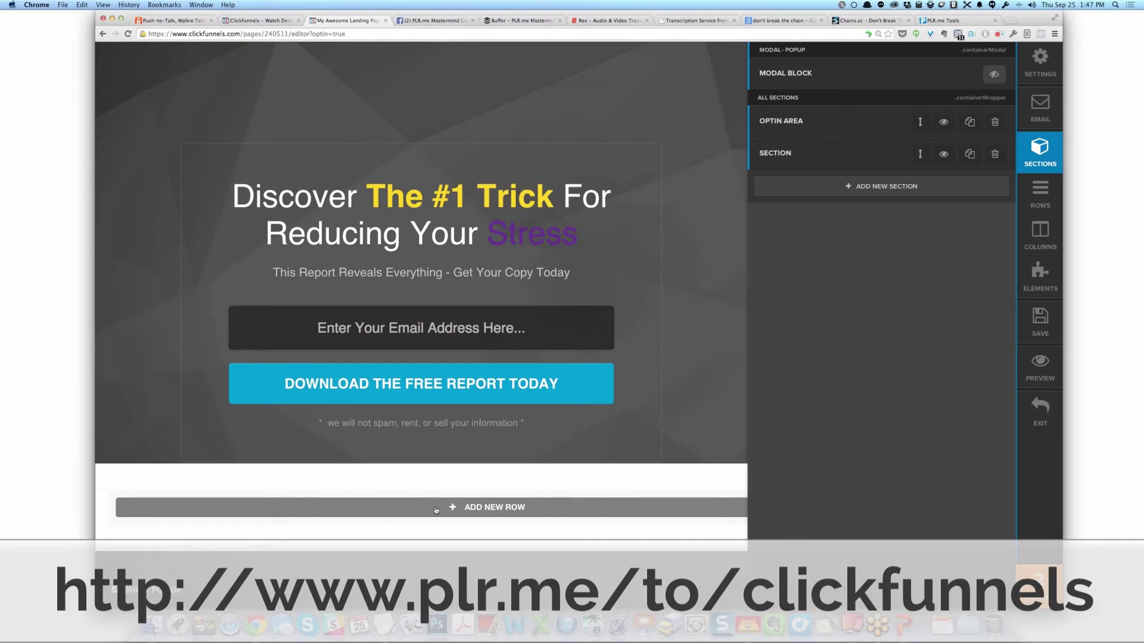
pyautogui.click(476, 512)
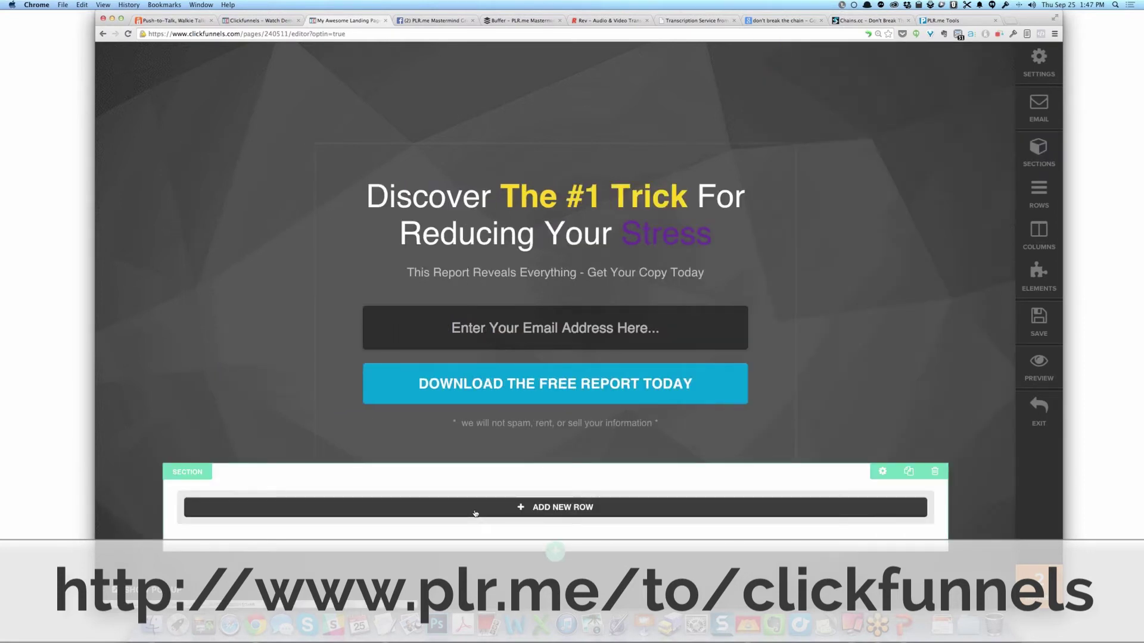
pyautogui.click(475, 514)
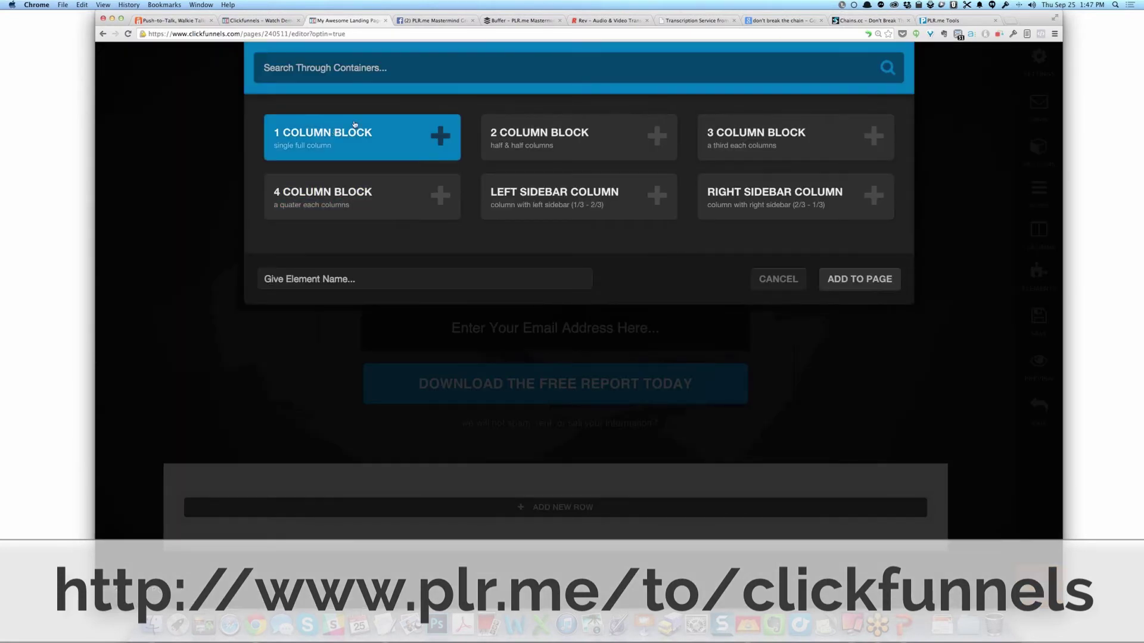
# Step: Add a 1 Column row holding a Date Countdown element
pyautogui.click(849, 275)
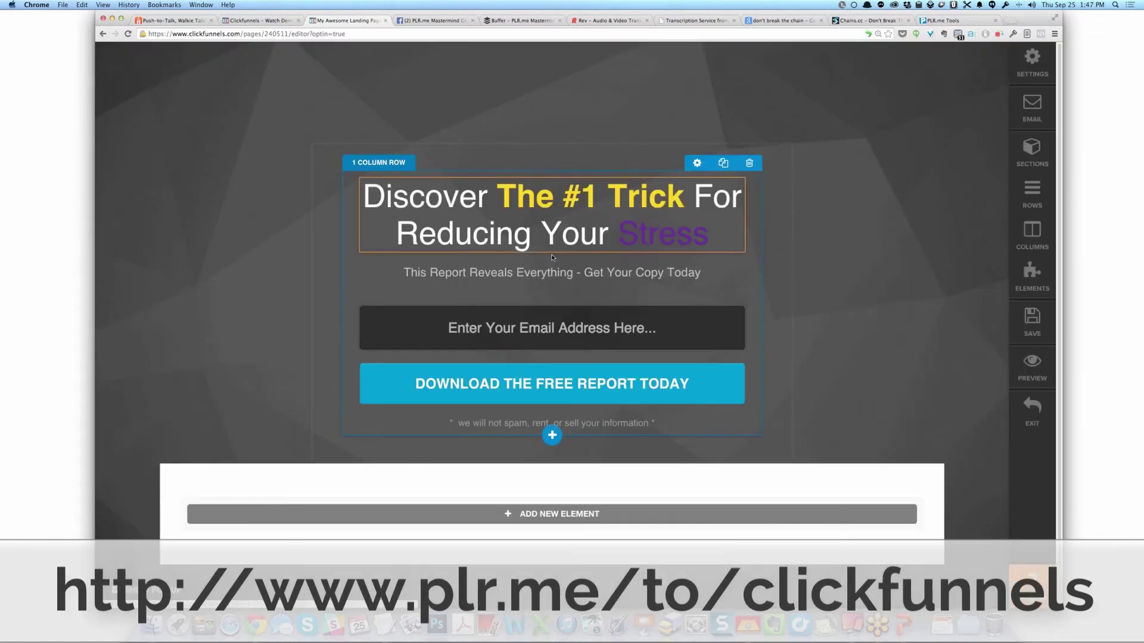
pyautogui.click(381, 515)
pyautogui.click(351, 324)
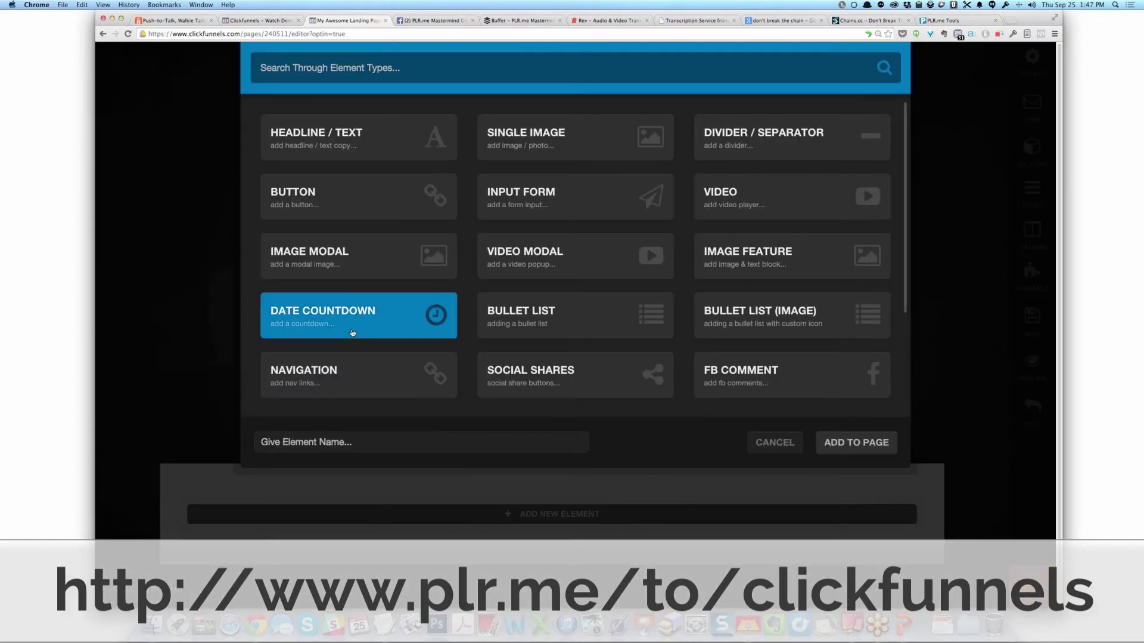
pyautogui.click(865, 445)
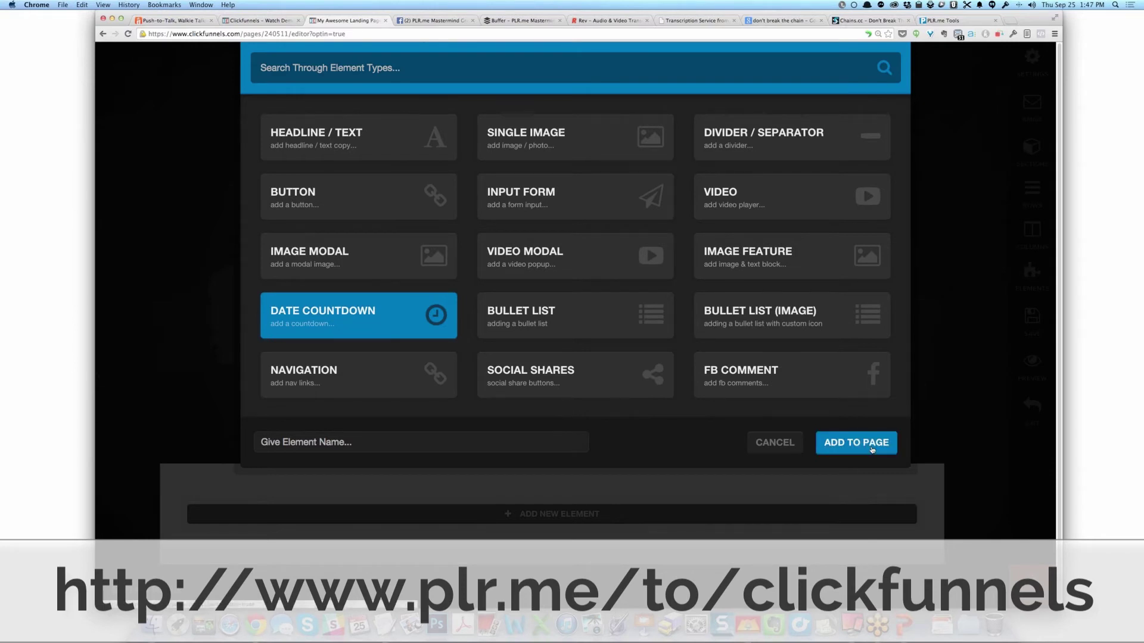
pyautogui.click(856, 438)
pyautogui.click(544, 523)
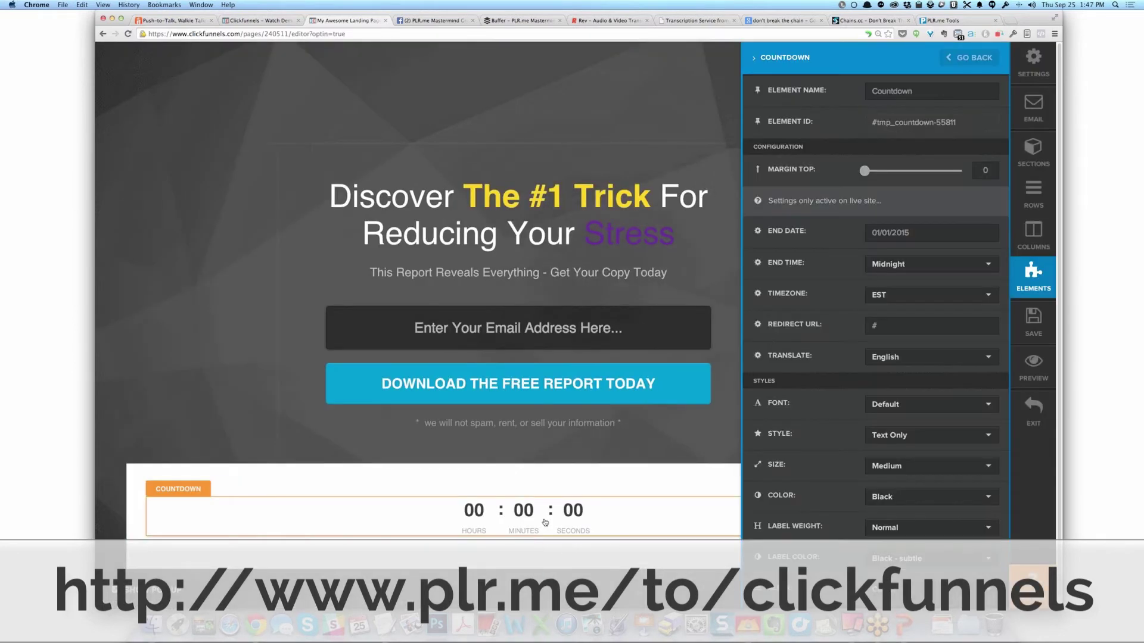
# Step: Set the countdown to end on 09/25/2014 at 2 PM
pyautogui.click(917, 232)
pyautogui.click(876, 256)
pyautogui.click(876, 256)
pyautogui.click(877, 256)
pyautogui.click(876, 256)
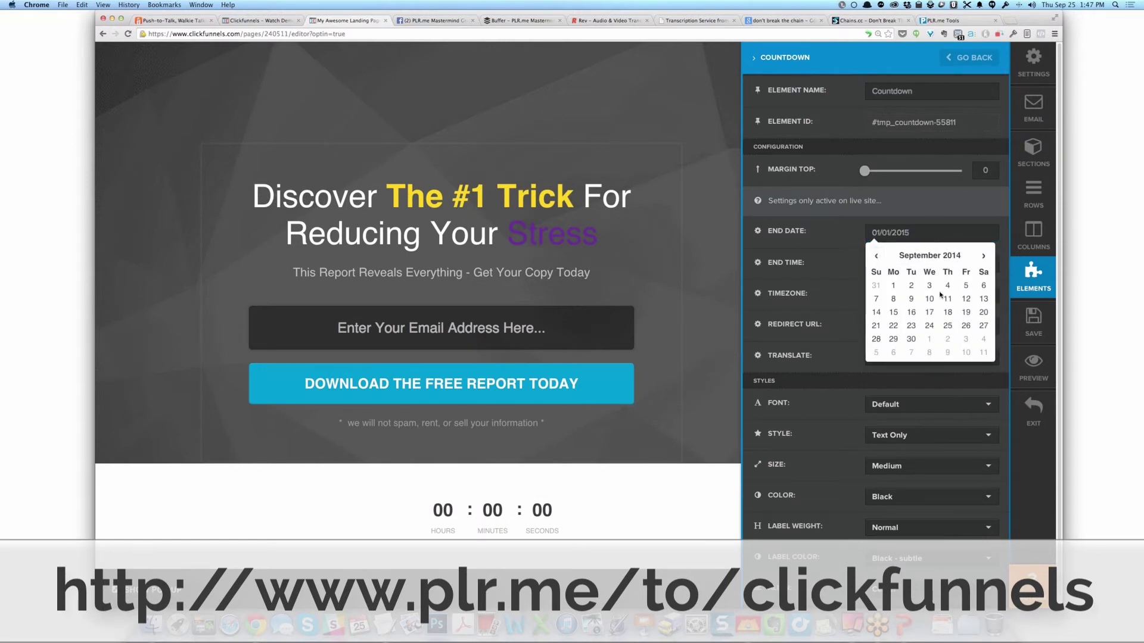
pyautogui.click(947, 325)
pyautogui.click(900, 265)
pyautogui.scroll(-3, 929, 280)
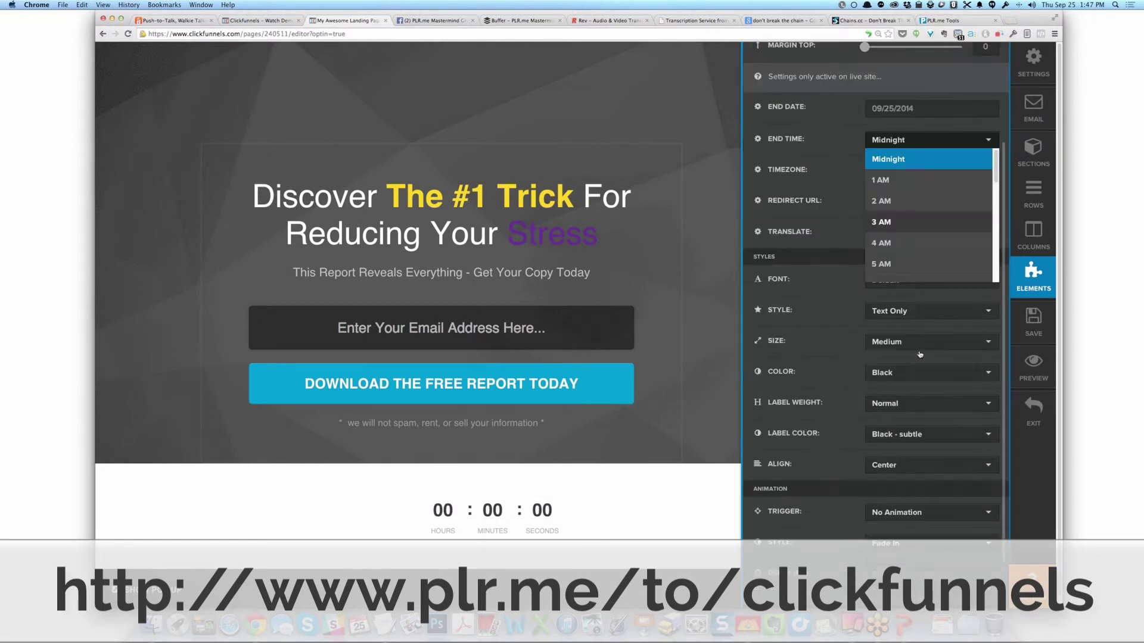
pyautogui.scroll(3, 987, 290)
pyautogui.scroll(-10, 988, 290)
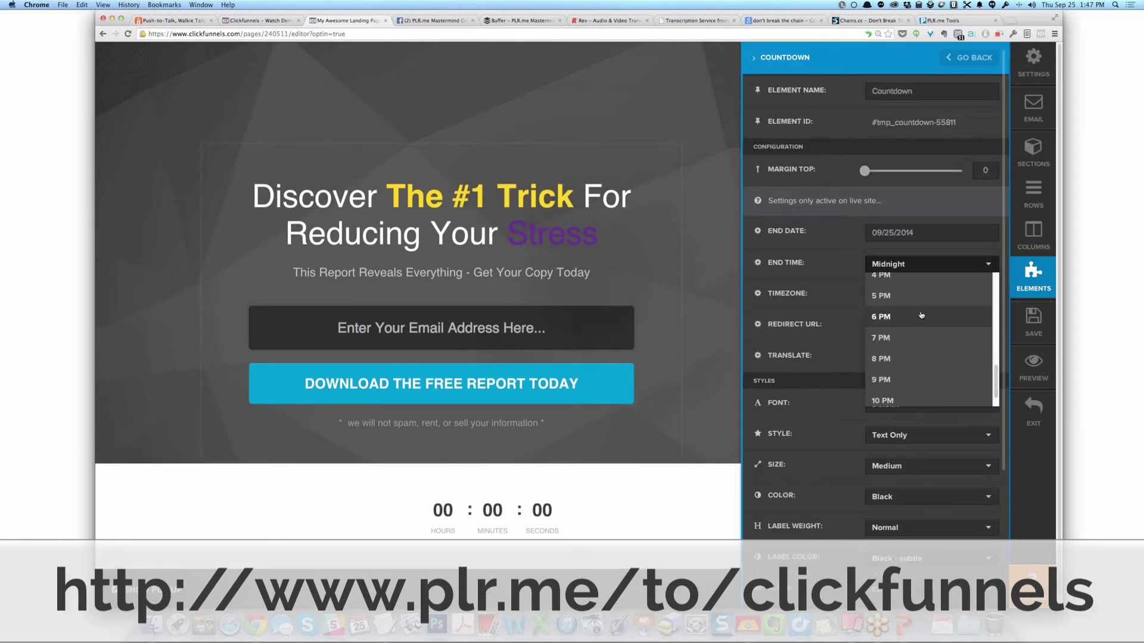
pyautogui.moveTo(991, 381); pyautogui.dragTo(990, 346)
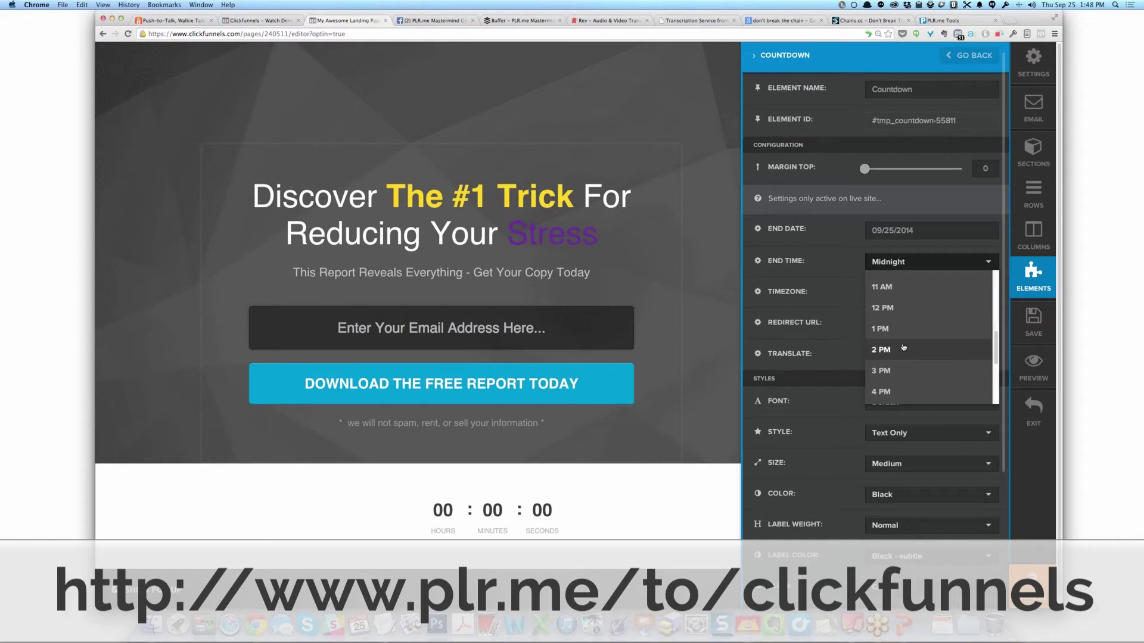
pyautogui.click(904, 349)
pyautogui.click(897, 331)
pyautogui.press('BackSpace')
pyautogui.write('http://www.plr.me/')
pyautogui.write('expired')
pyautogui.click(824, 338)
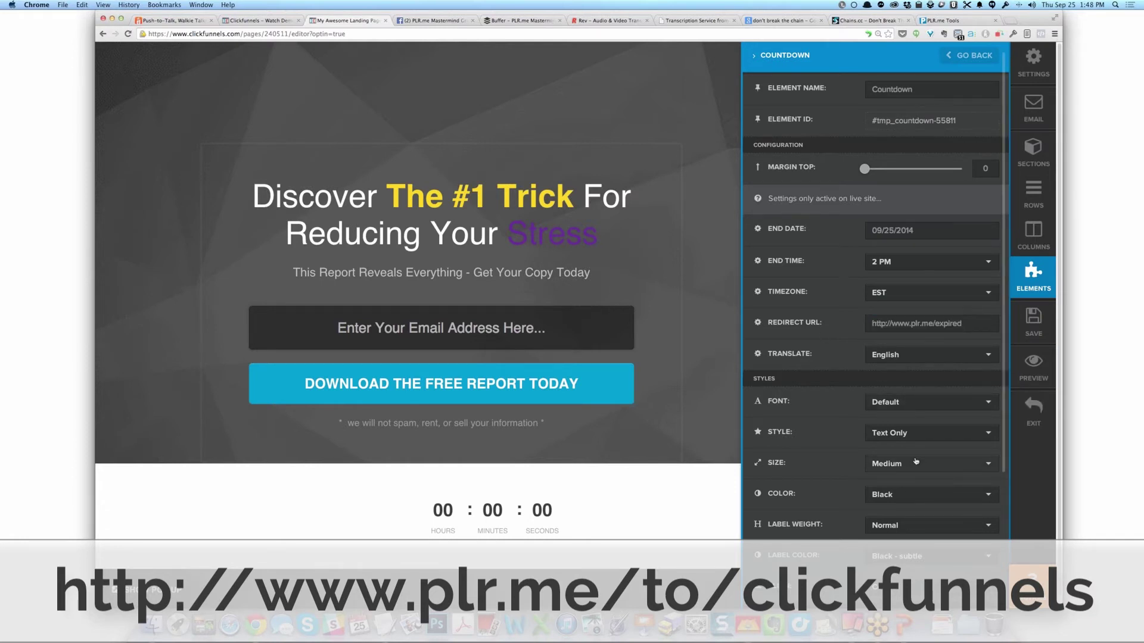
# Step: Give the countdown Circle Gradient style, Open Sans font and an On Page Load trigger
pyautogui.click(913, 436)
pyautogui.click(921, 500)
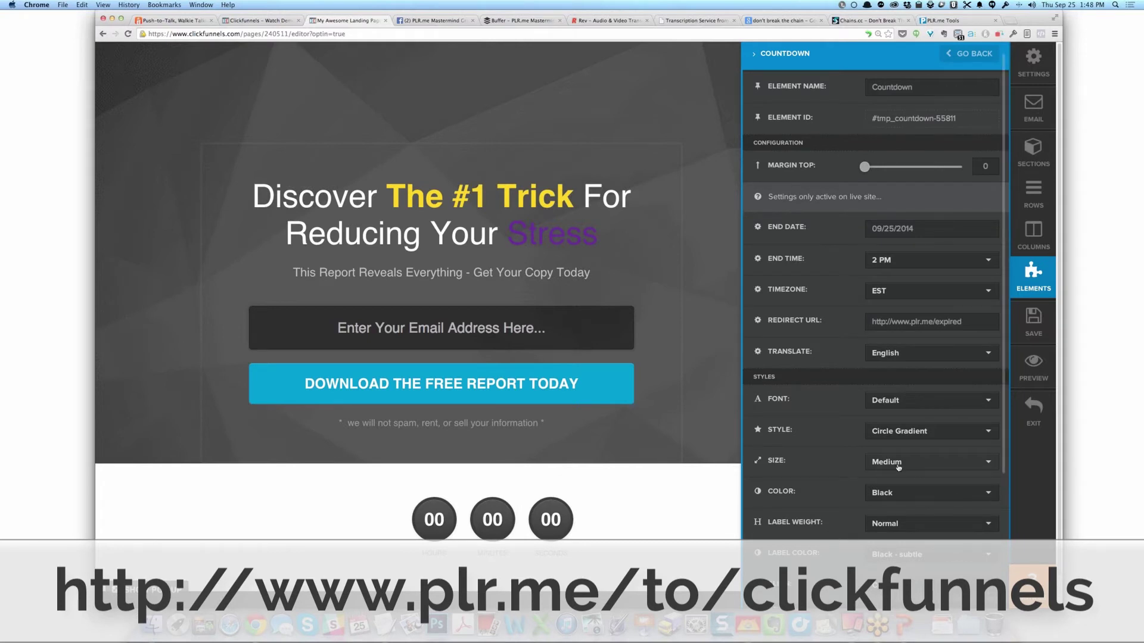
pyautogui.click(904, 408)
pyautogui.click(911, 463)
pyautogui.scroll(-3, 832, 502)
pyautogui.scroll(-1, 831, 502)
pyautogui.click(910, 462)
pyautogui.click(911, 493)
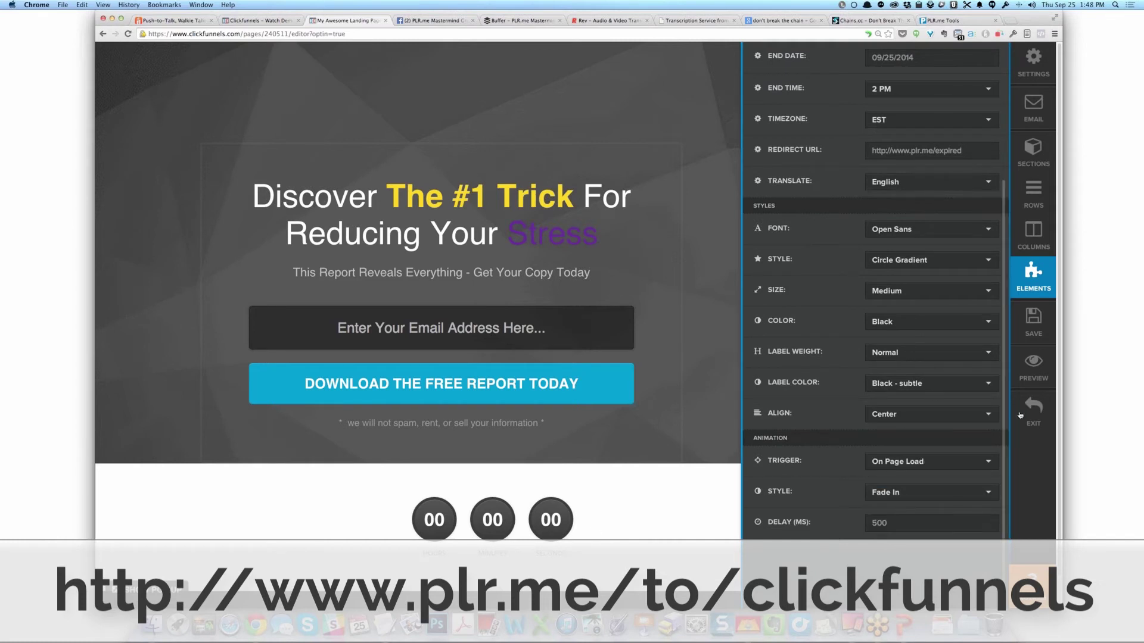
pyautogui.click(923, 463)
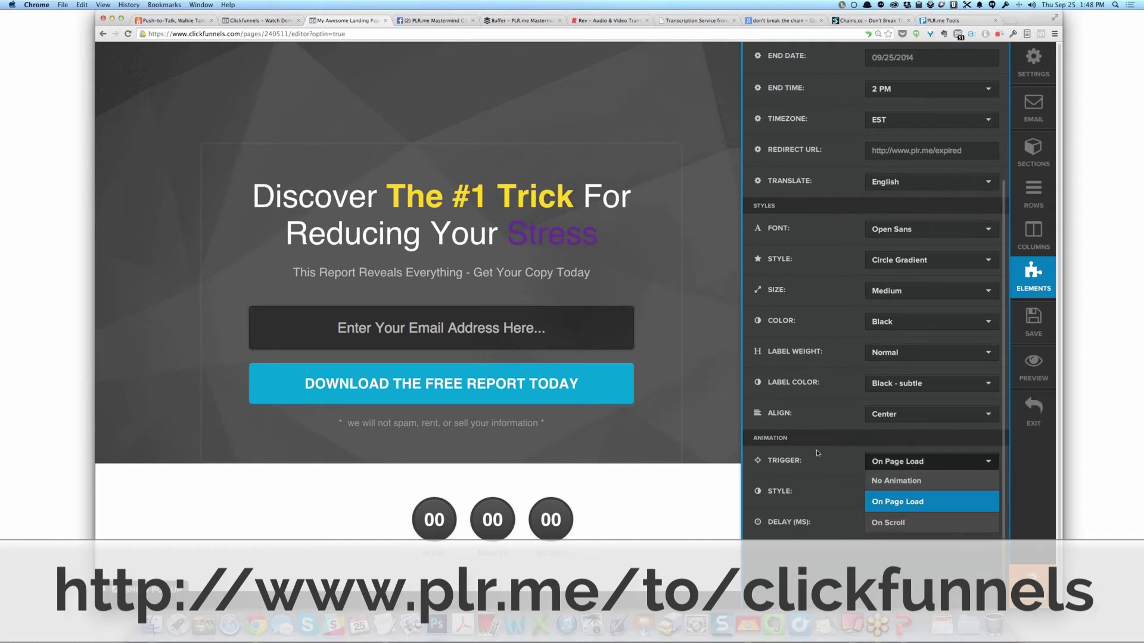
# Step: Preview the live page, reload it to watch the countdown tick, then return to the editor
pyautogui.click(1043, 365)
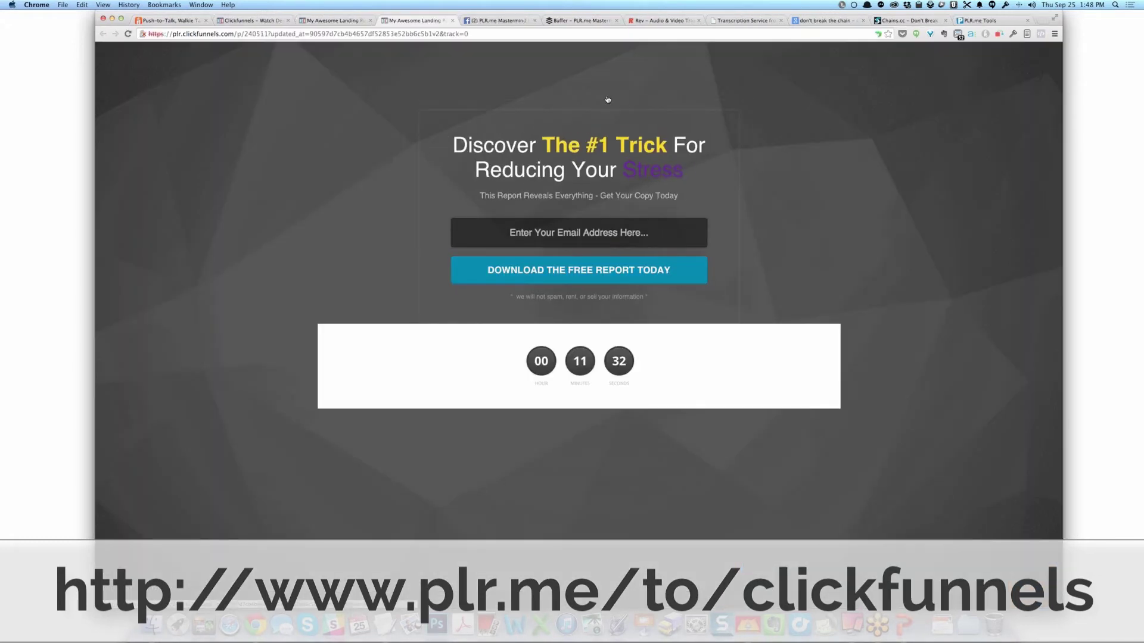
pyautogui.click(257, 29)
pyautogui.press('Return')
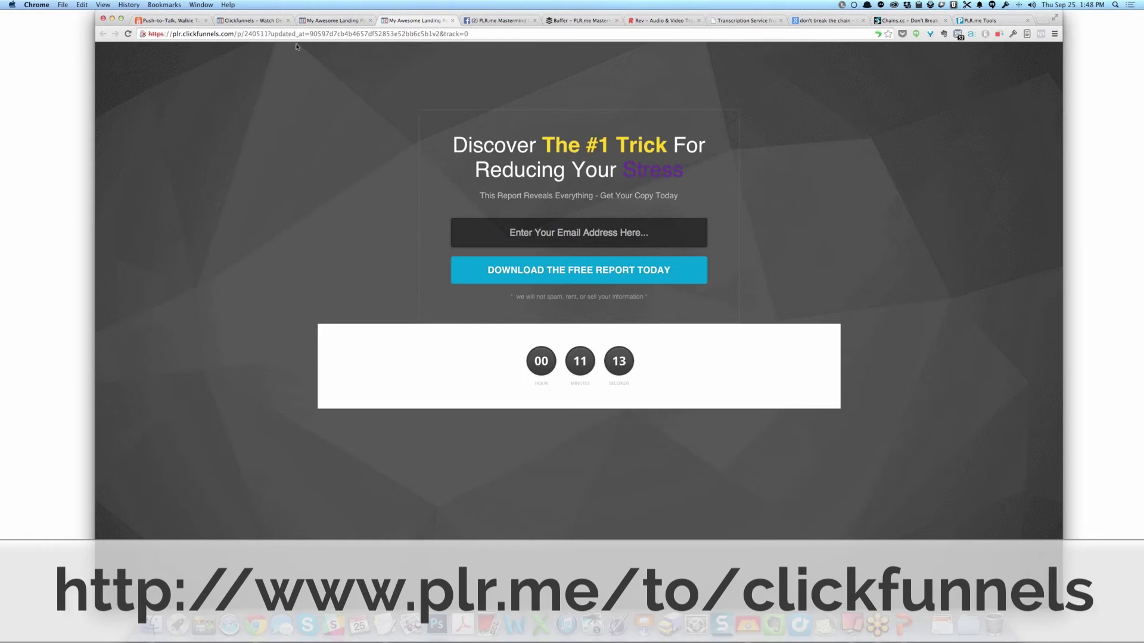
pyautogui.click(351, 20)
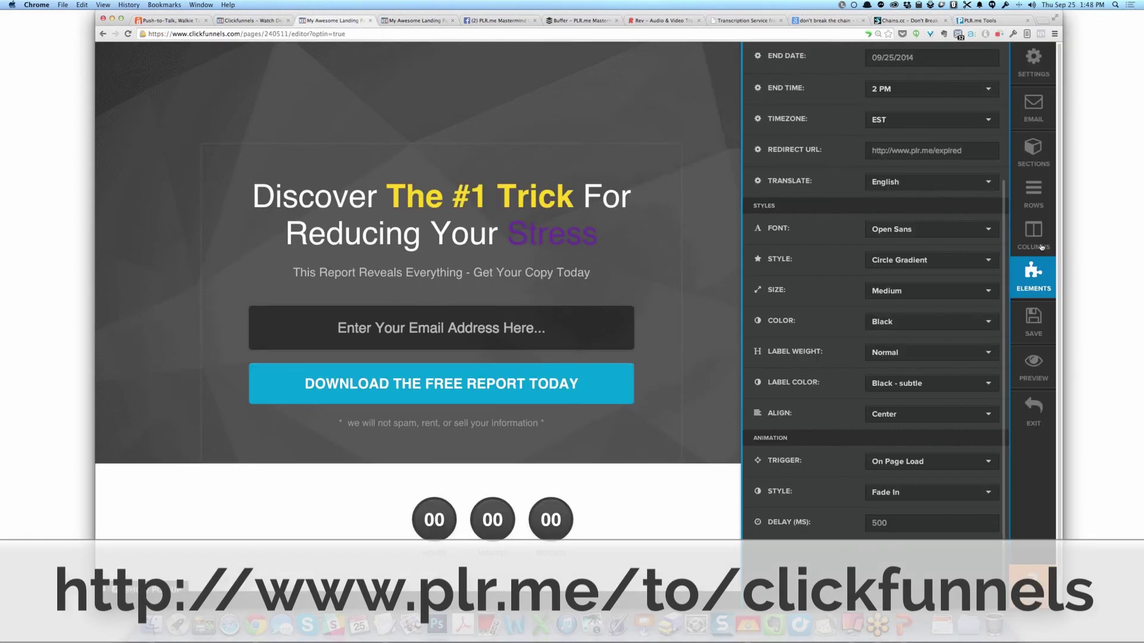
# Step: Check the page's column and row lists, then exit the editor to the sample funnel
pyautogui.click(1042, 234)
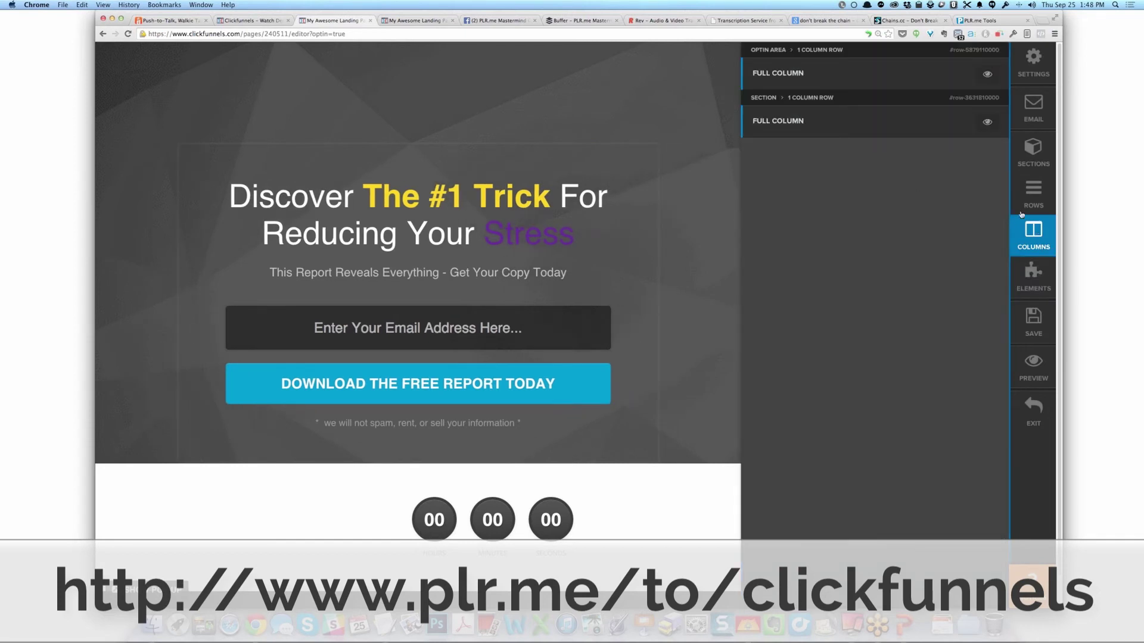
pyautogui.click(1030, 204)
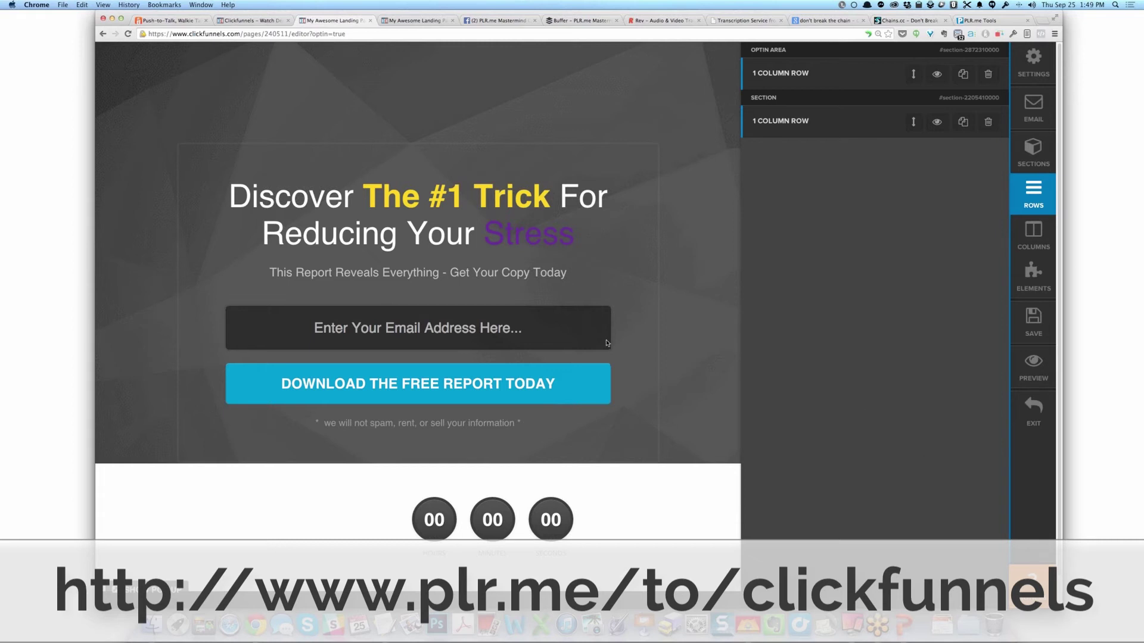
pyautogui.click(1034, 193)
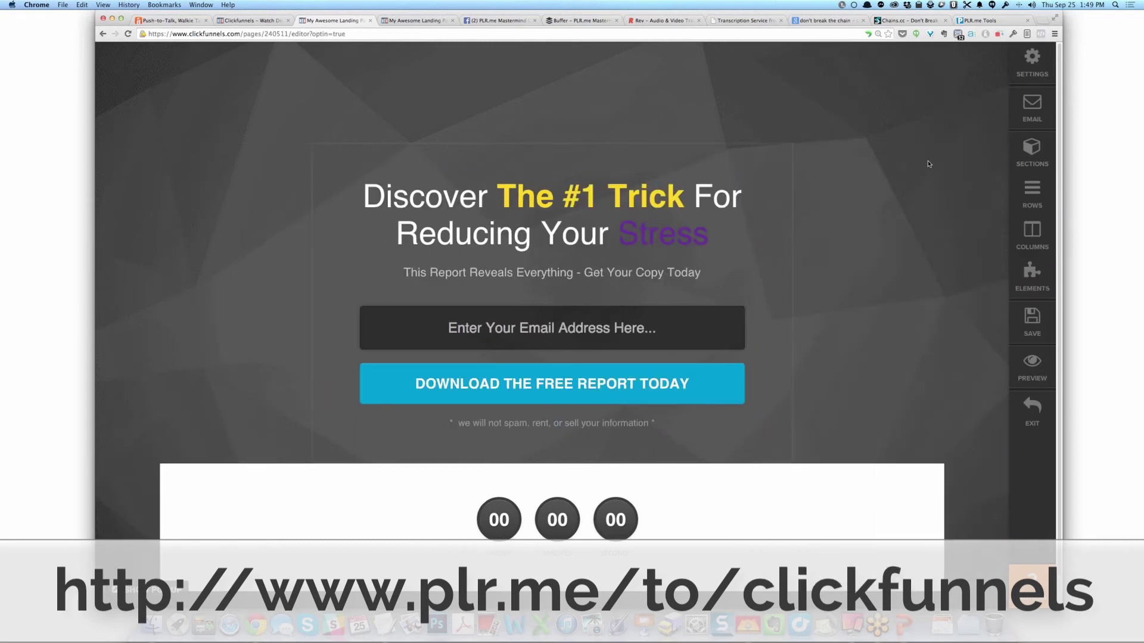
pyautogui.click(1031, 411)
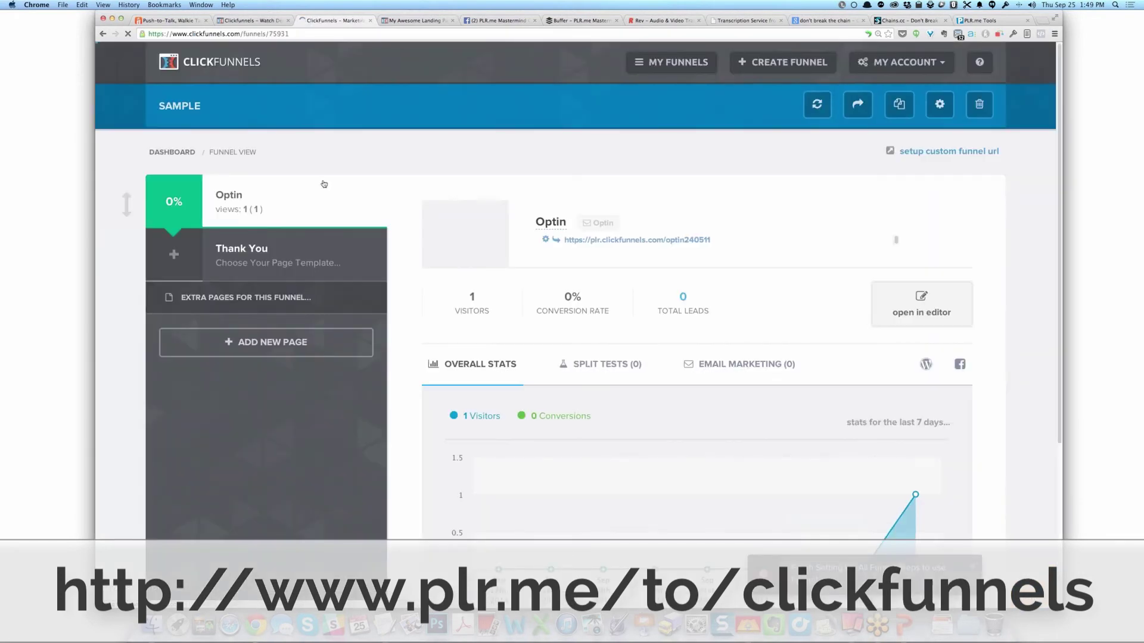
# Step: Show the optin page's split tests and start creating a new split test
pyautogui.scroll(-4, 920, 264)
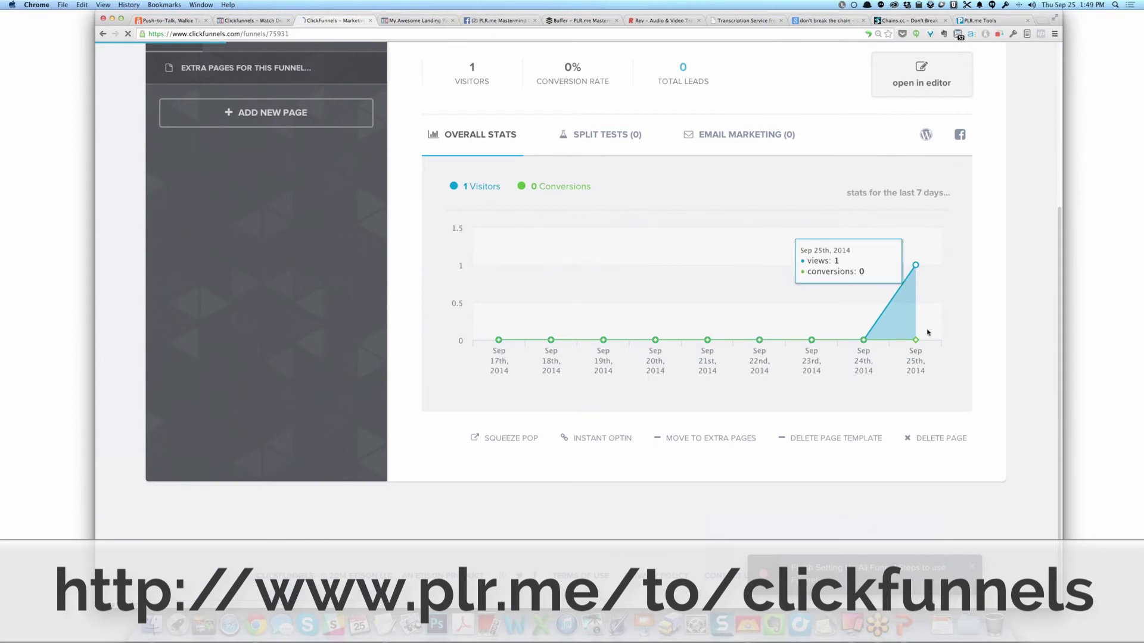
pyautogui.scroll(1, 834, 327)
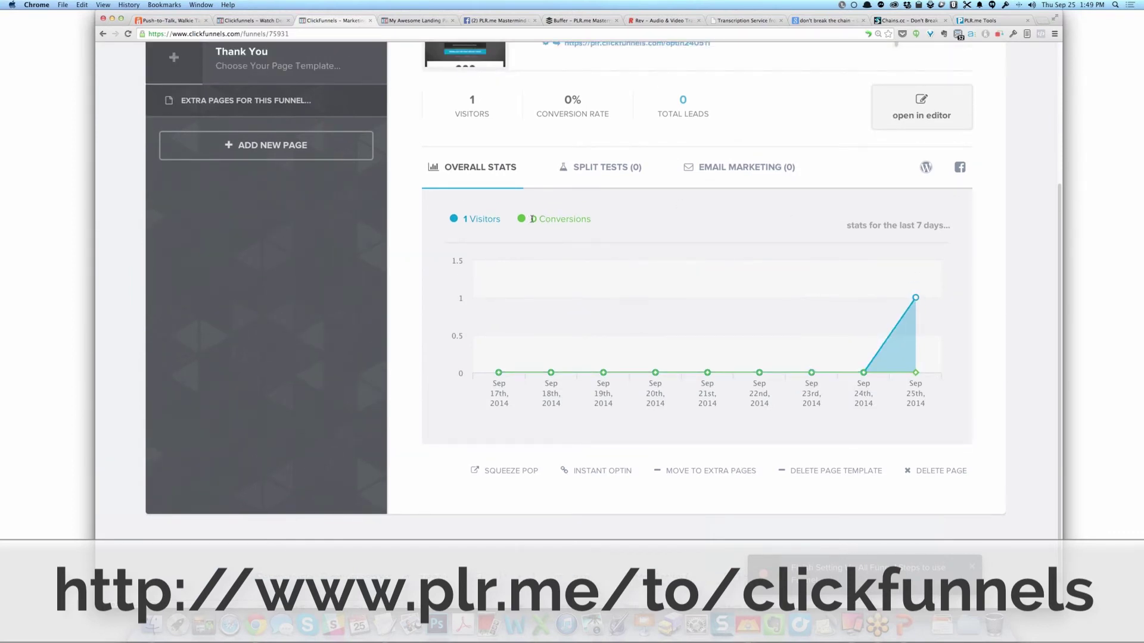
pyautogui.click(614, 168)
pyautogui.click(893, 253)
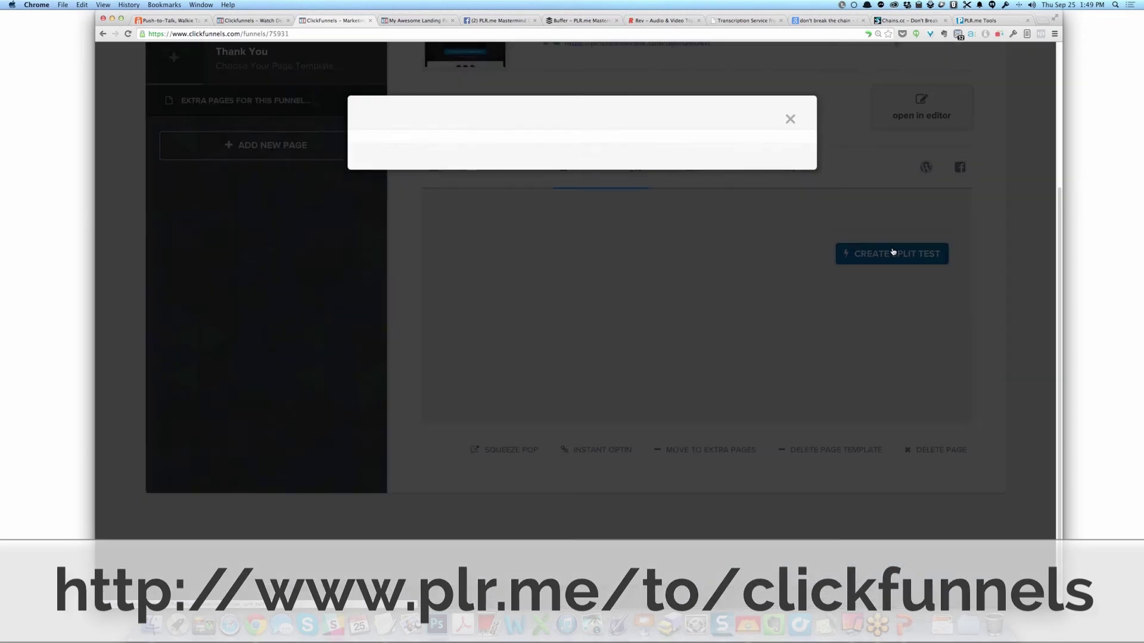
# Step: Build the variant from Big Headline Optin, name it 'Optin 2', and open it for editing
pyautogui.click(451, 178)
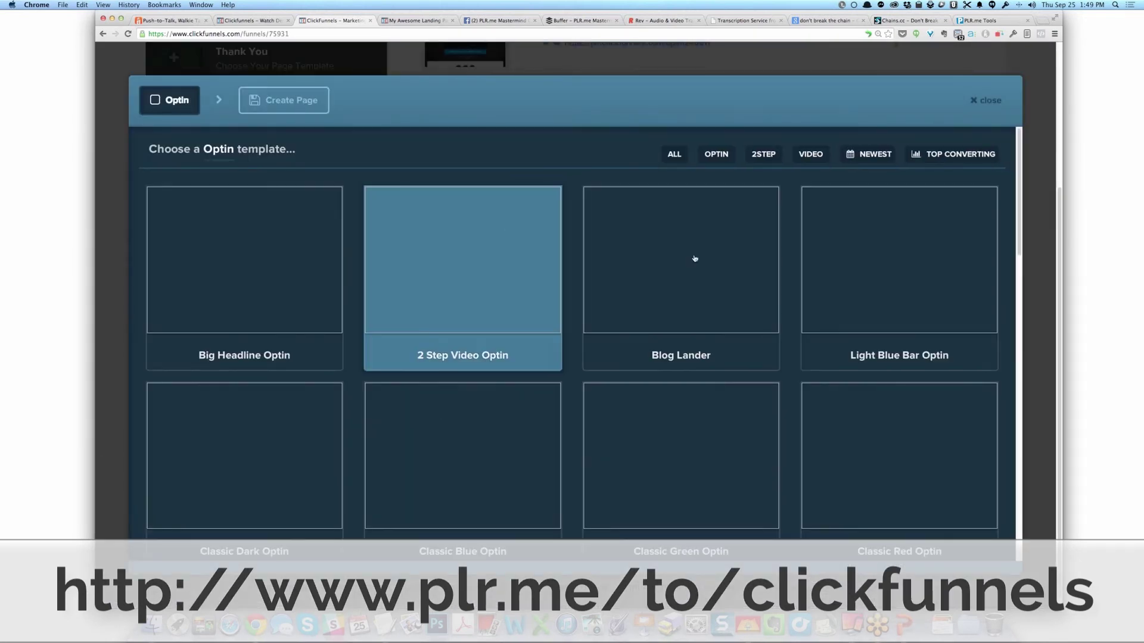
pyautogui.click(277, 265)
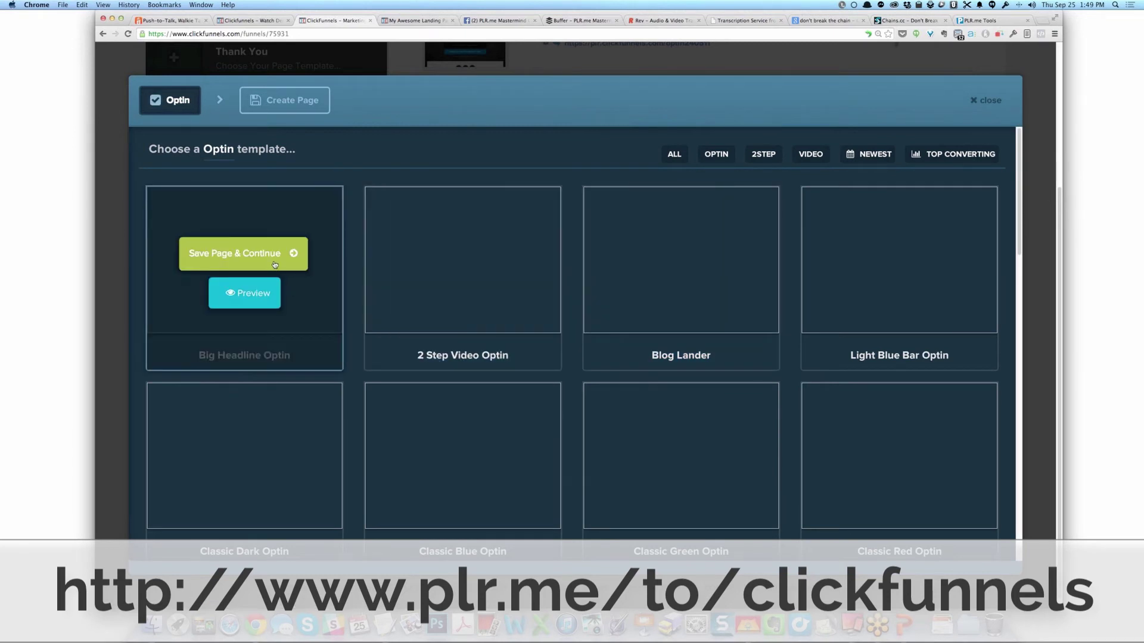
pyautogui.click(275, 264)
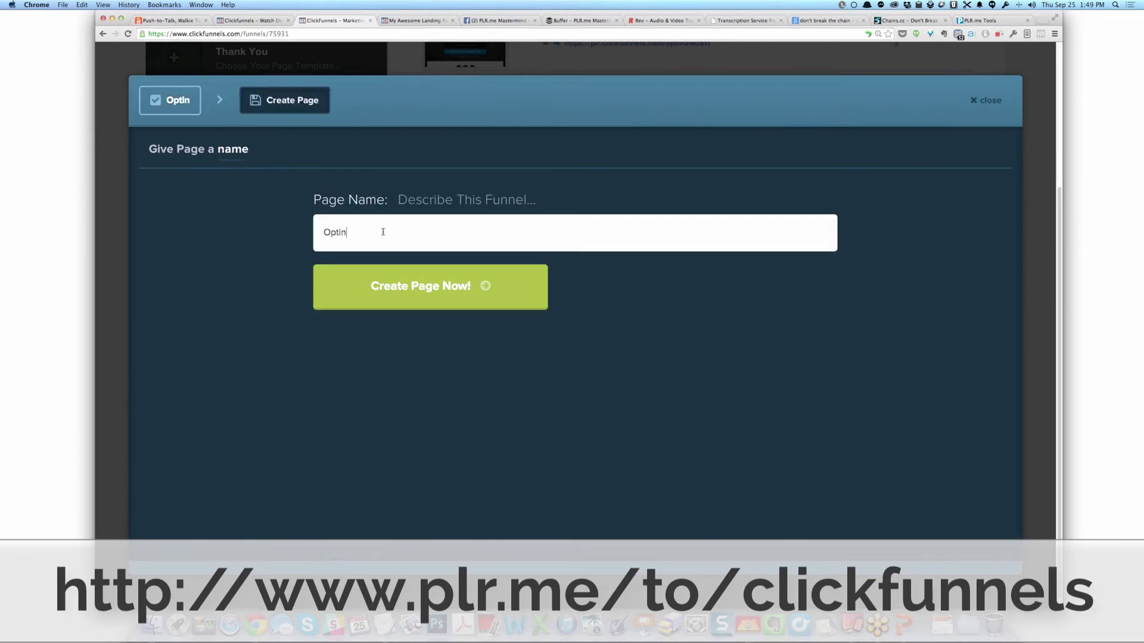
pyautogui.write('2')
pyautogui.click(477, 280)
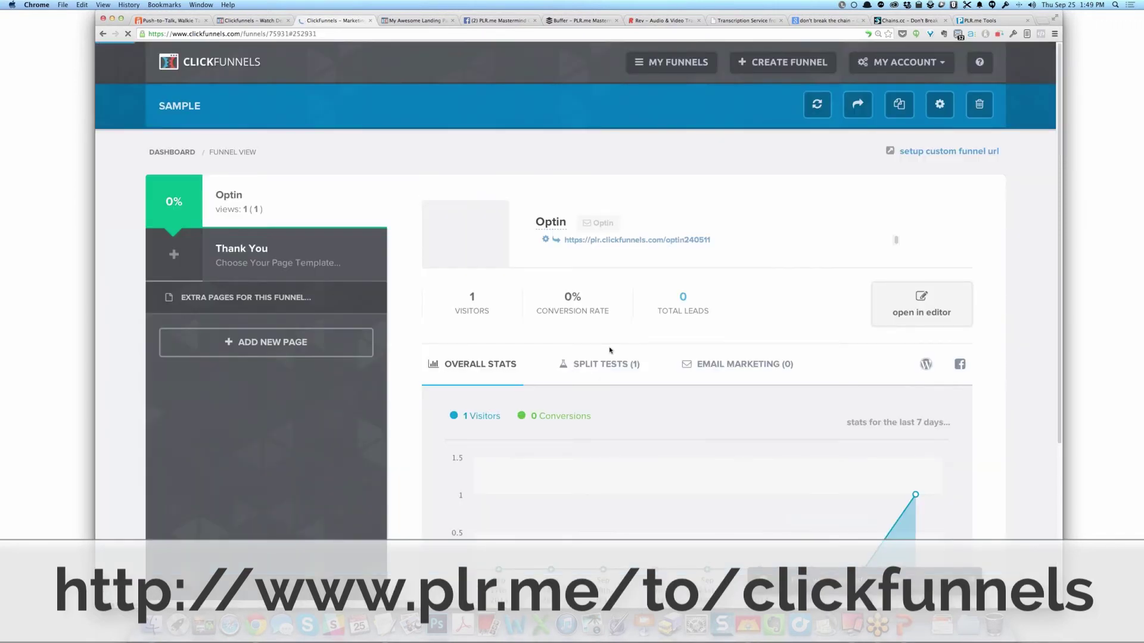
pyautogui.scroll(-3, 604, 352)
pyautogui.click(591, 282)
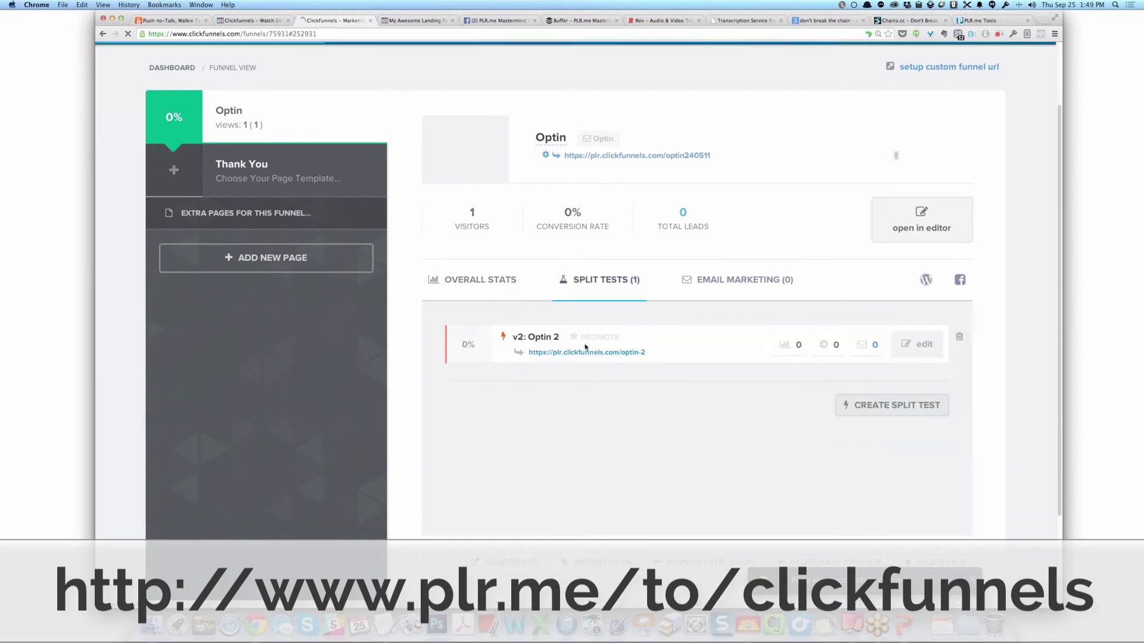
pyautogui.click(918, 347)
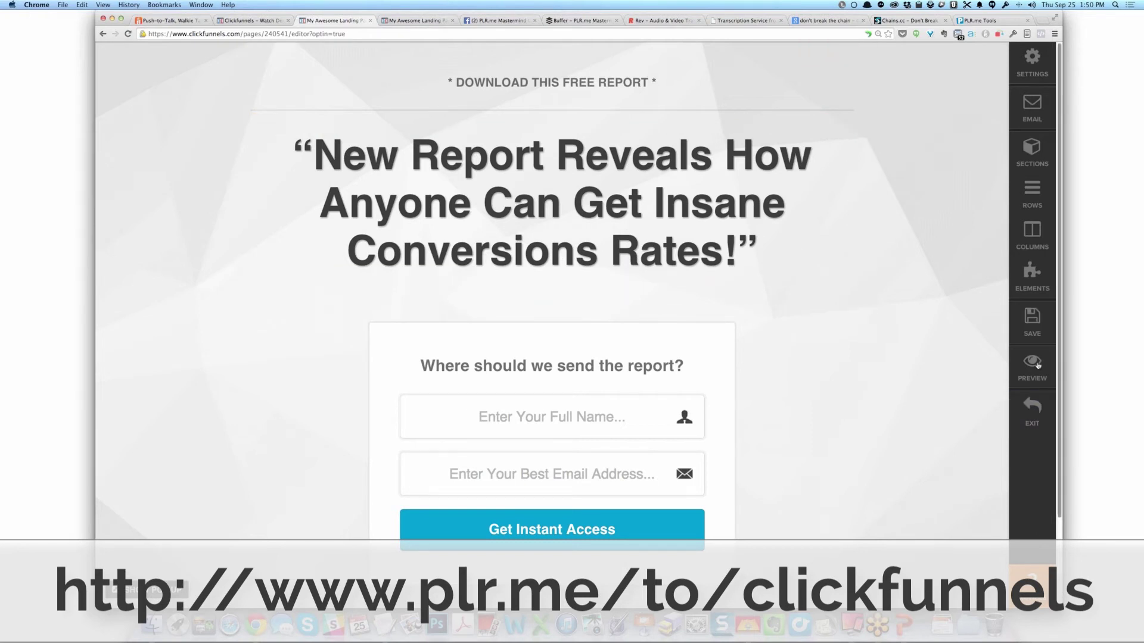
# Step: Save the new variant page and open the main headline's element settings
pyautogui.click(1037, 317)
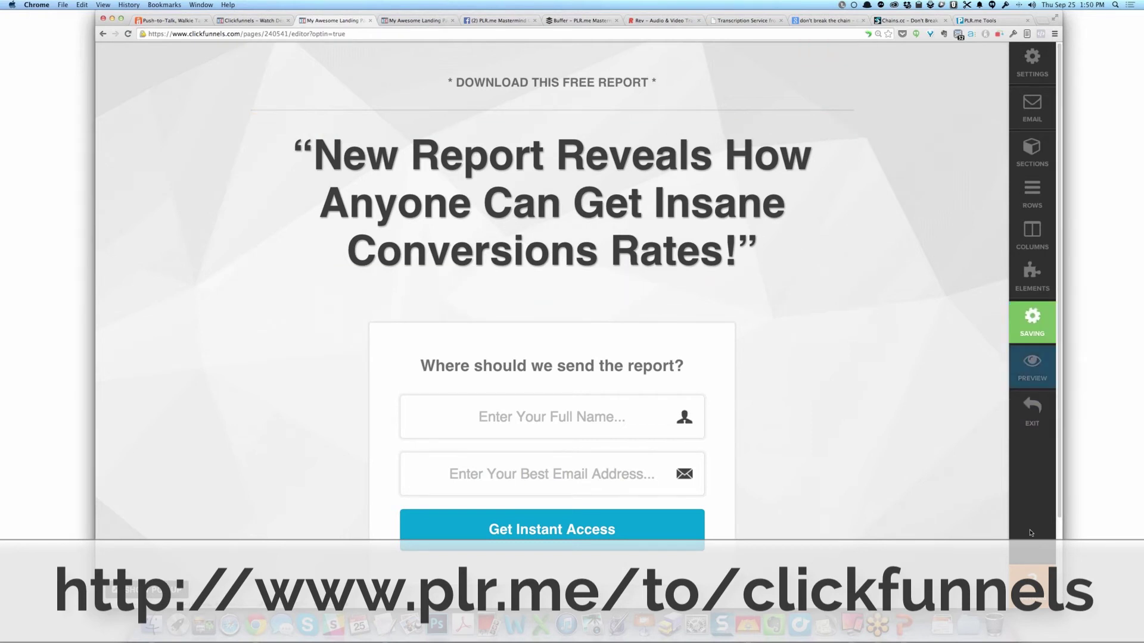
pyautogui.click(539, 238)
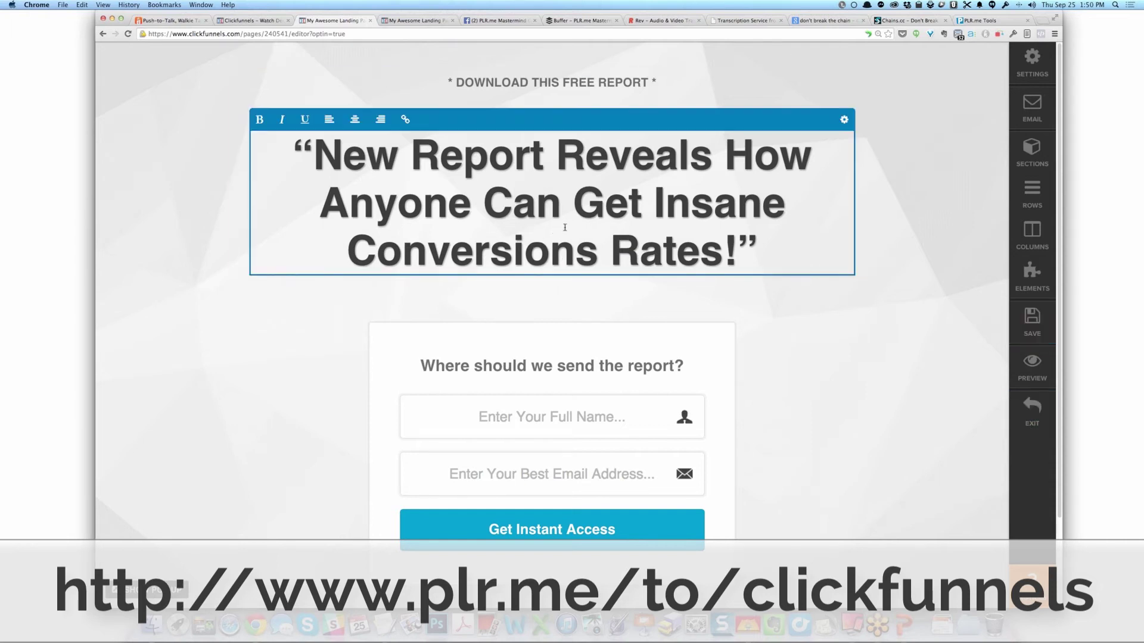
pyautogui.moveTo(769, 255); pyautogui.dragTo(282, 145)
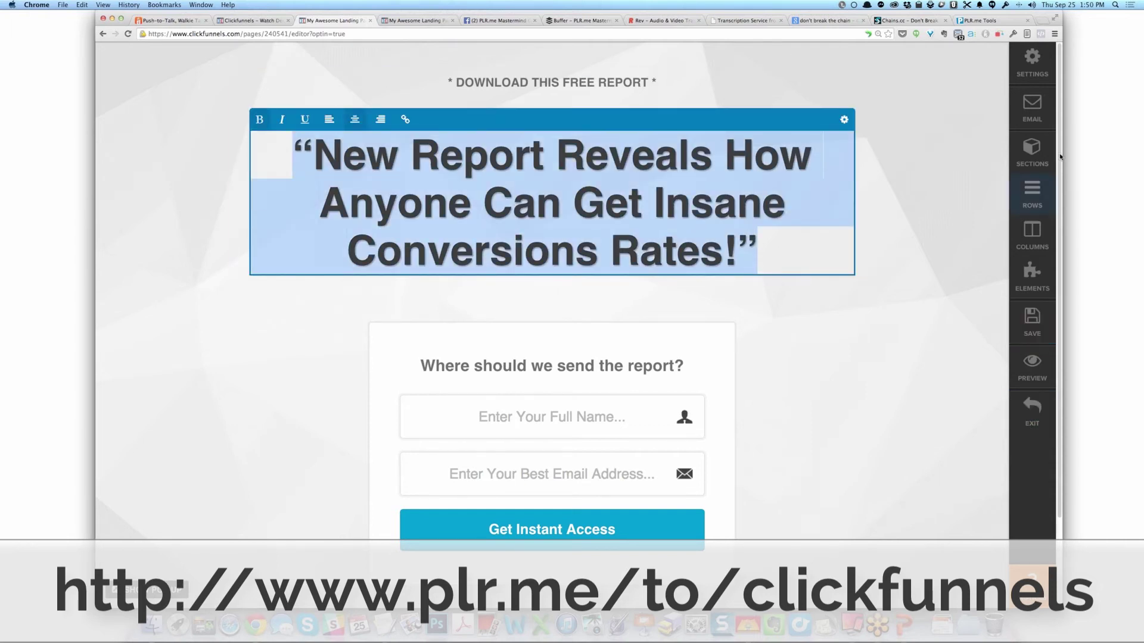
pyautogui.click(1035, 274)
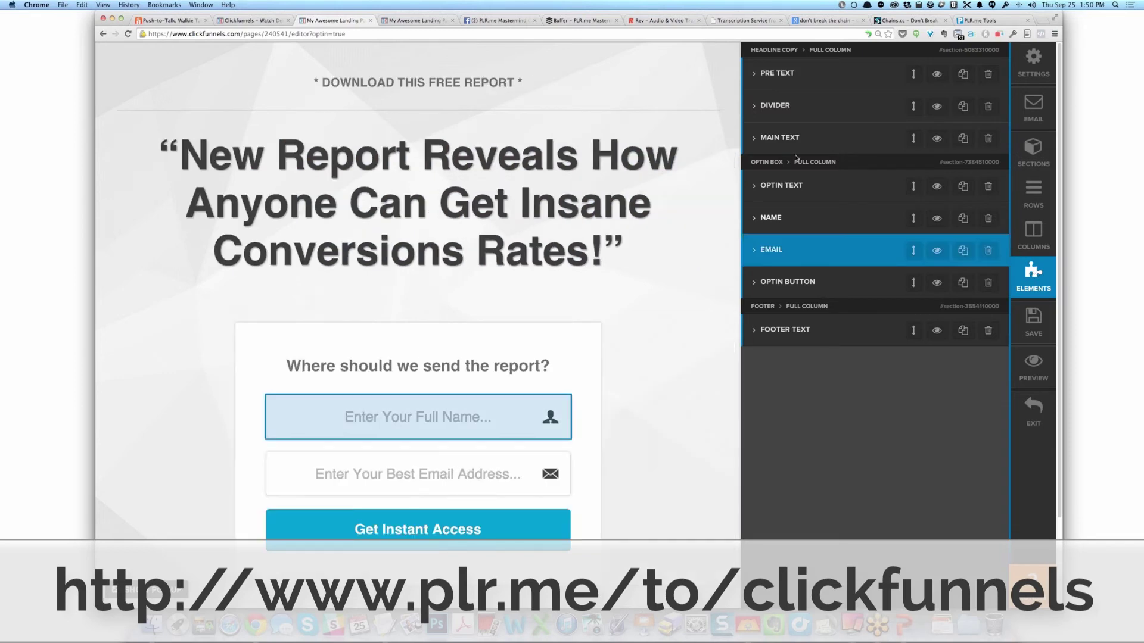
pyautogui.click(794, 151)
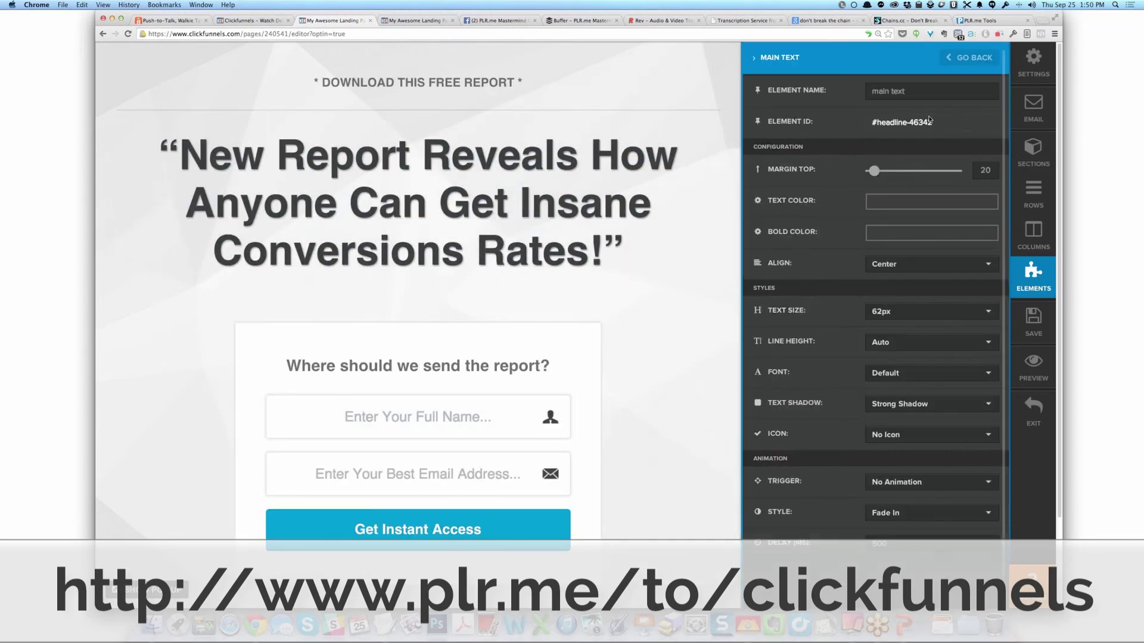
# Step: Style the headline dark red in Lato with a check icon at 37px
pyautogui.click(879, 200)
pyautogui.click(947, 252)
pyautogui.click(802, 341)
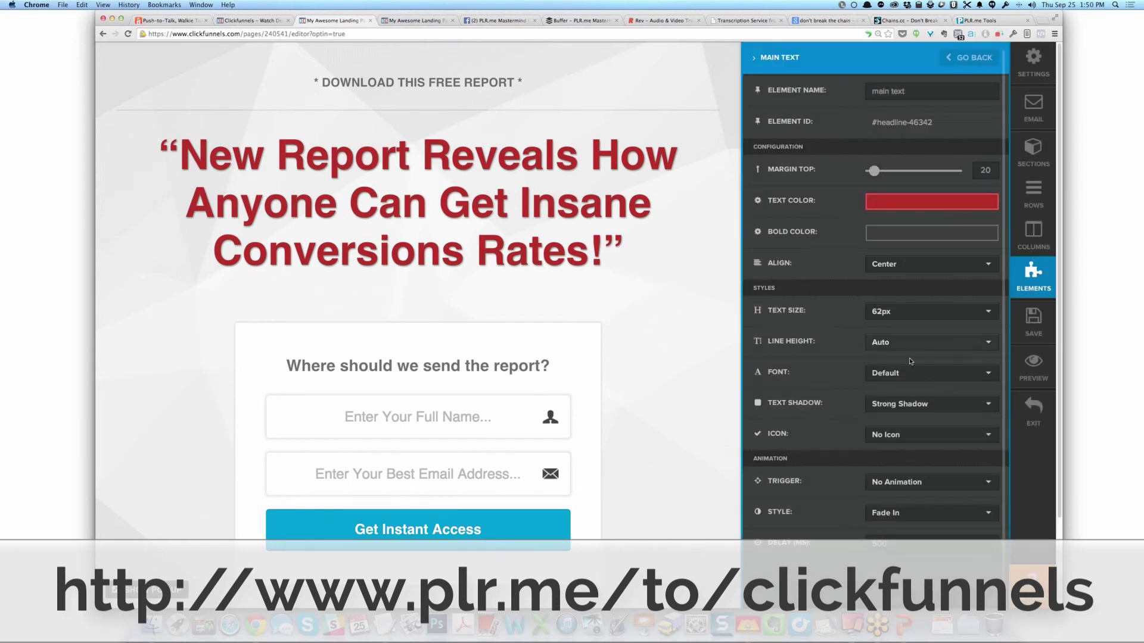
pyautogui.click(898, 375)
pyautogui.click(912, 457)
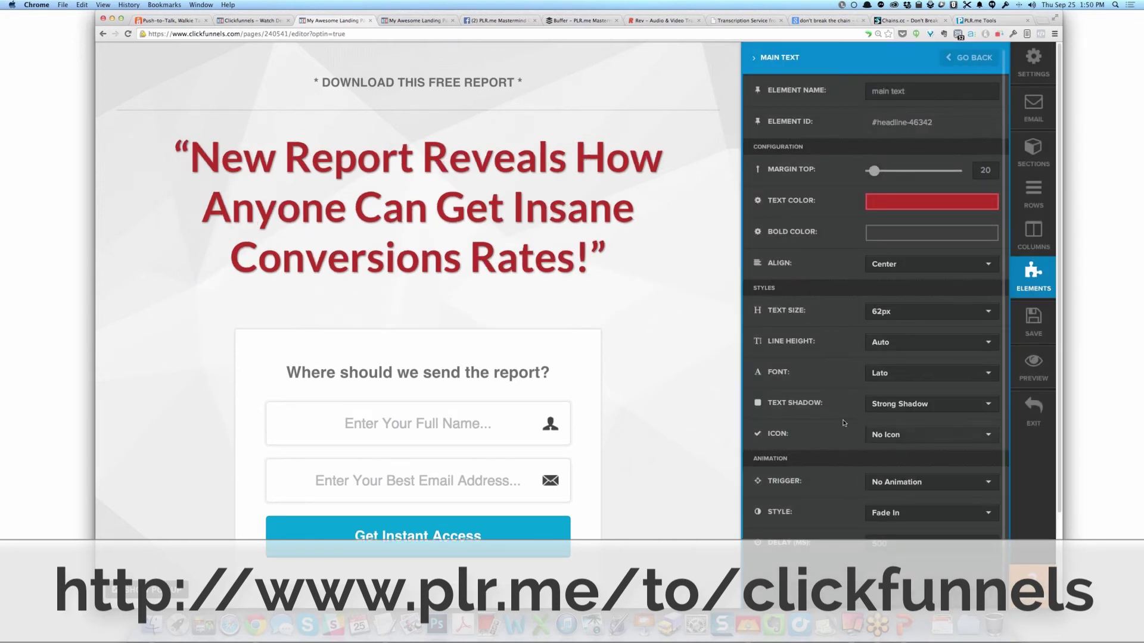
pyautogui.click(904, 440)
pyautogui.click(910, 517)
pyautogui.click(911, 435)
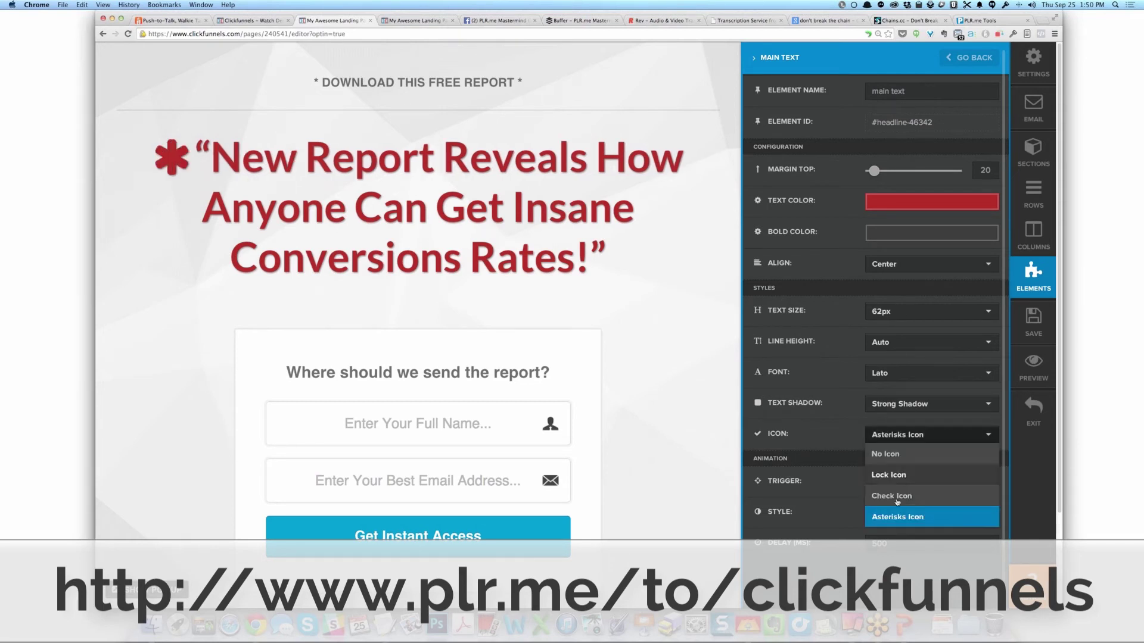
pyautogui.click(893, 495)
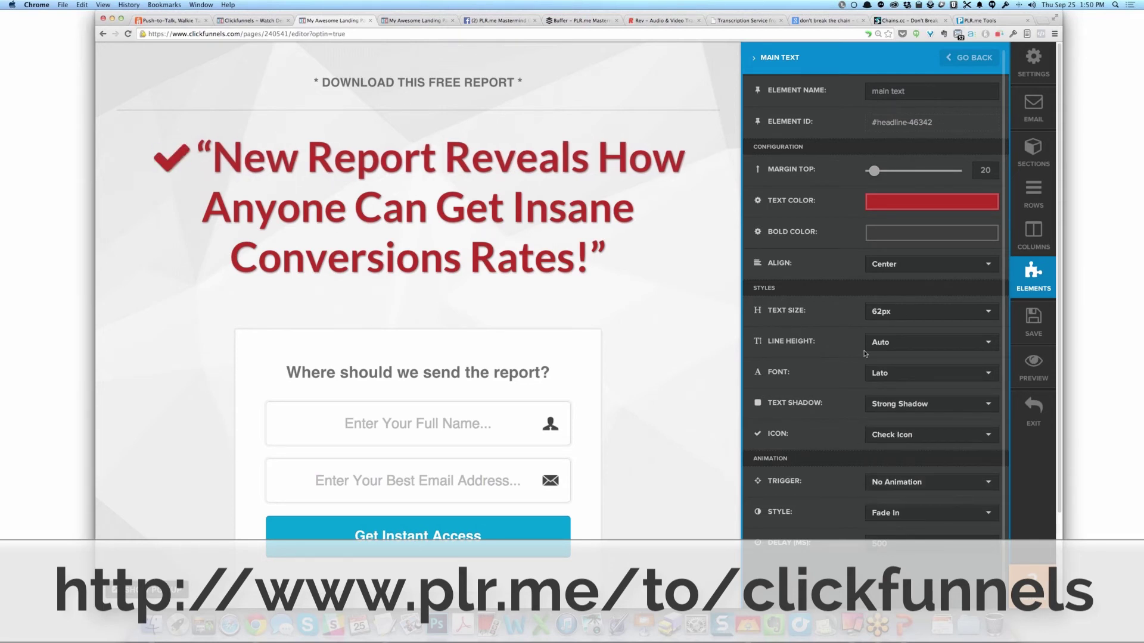
pyautogui.click(890, 323)
pyautogui.click(899, 429)
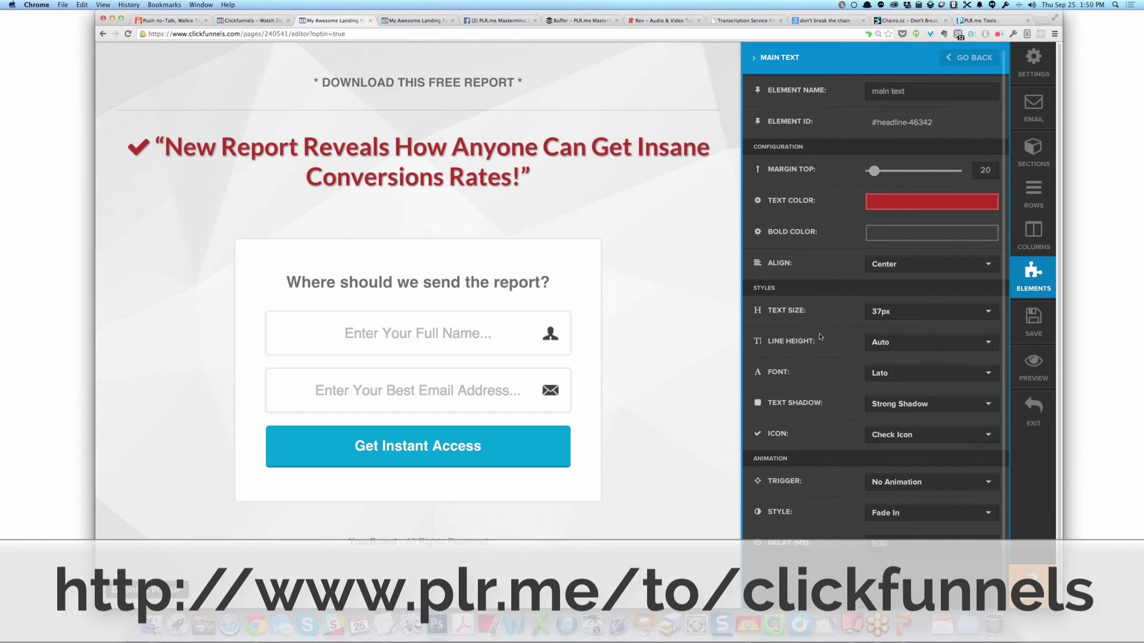
# Step: Break the headline onto three lines, before 'How' and before 'Insane'
pyautogui.click(523, 147)
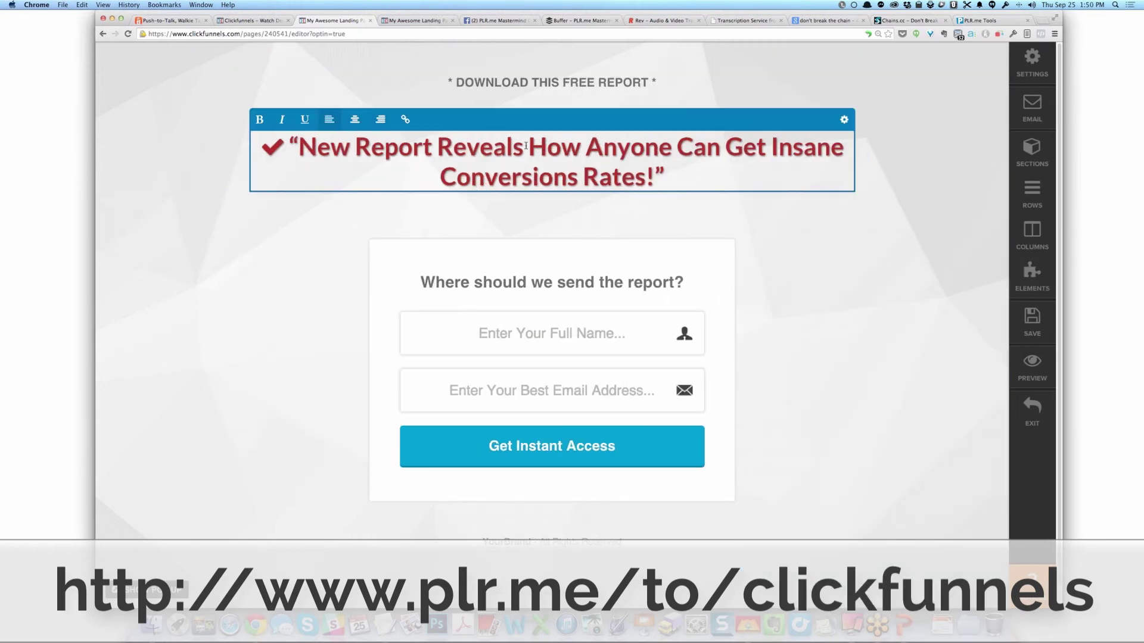
pyautogui.press('Return')
pyautogui.click(522, 176)
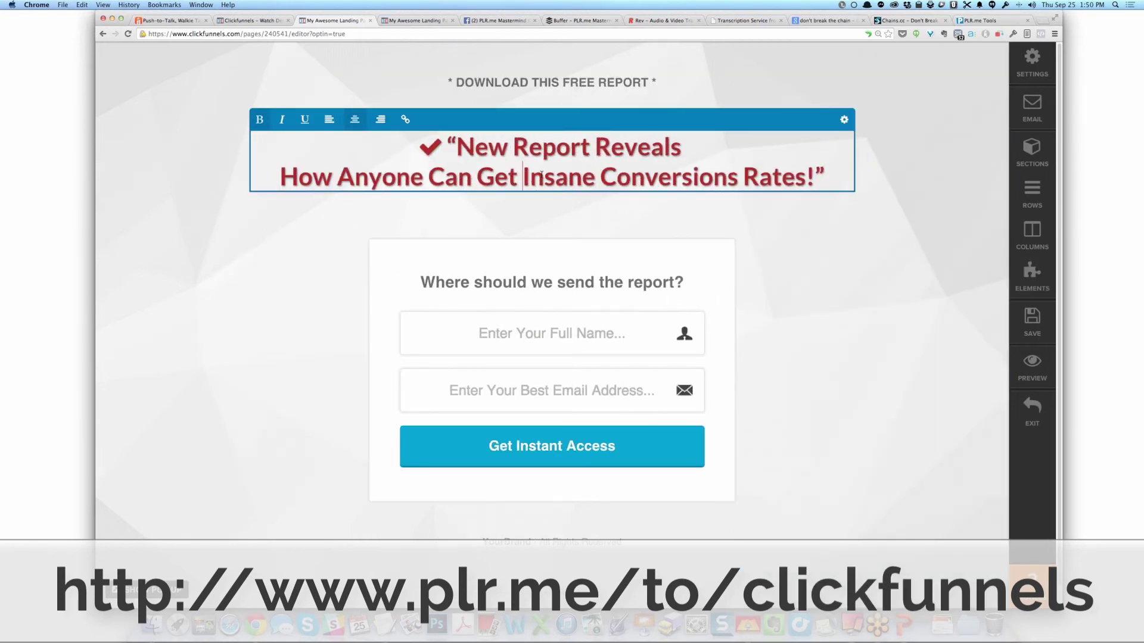
pyautogui.press('Return')
pyautogui.click(705, 236)
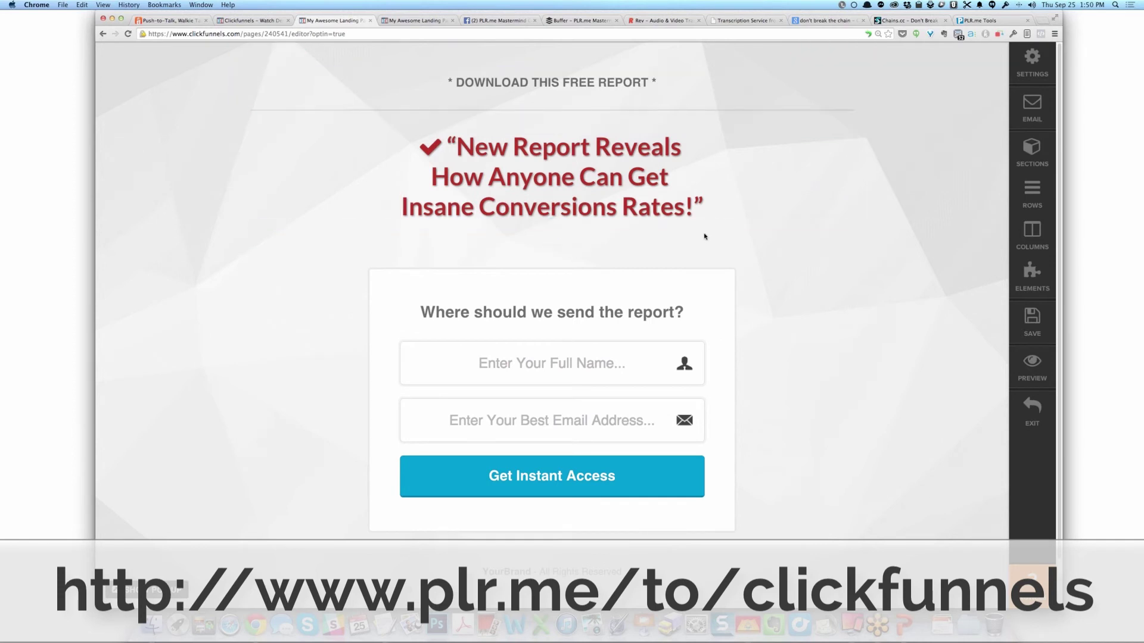
# Step: Save the restyled variant, dismiss the reminders, and exit to the funnel
pyautogui.click(1032, 321)
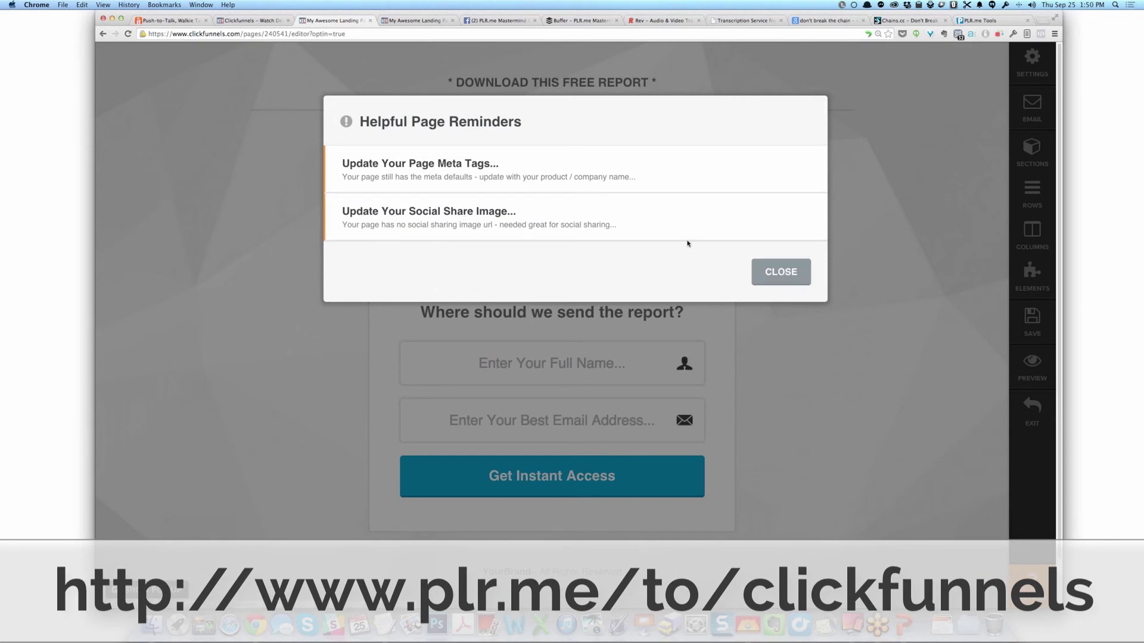
pyautogui.click(776, 275)
pyautogui.click(1031, 411)
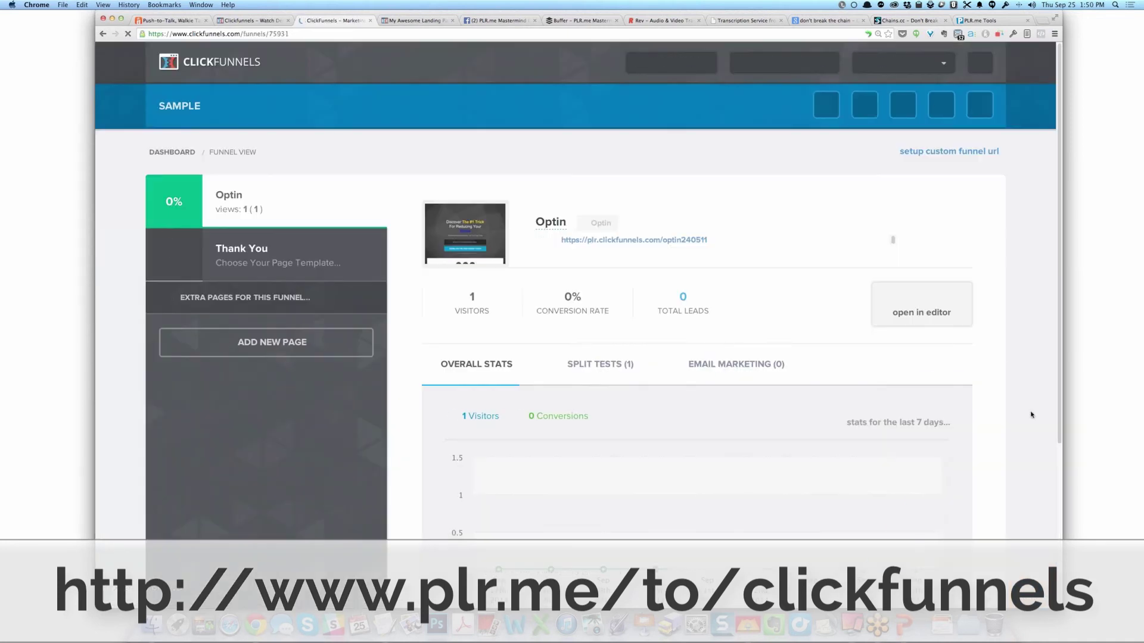
# Step: Copy the optin page's live link and load it in a new browser tab
pyautogui.click(681, 241)
pyautogui.press('super+c')
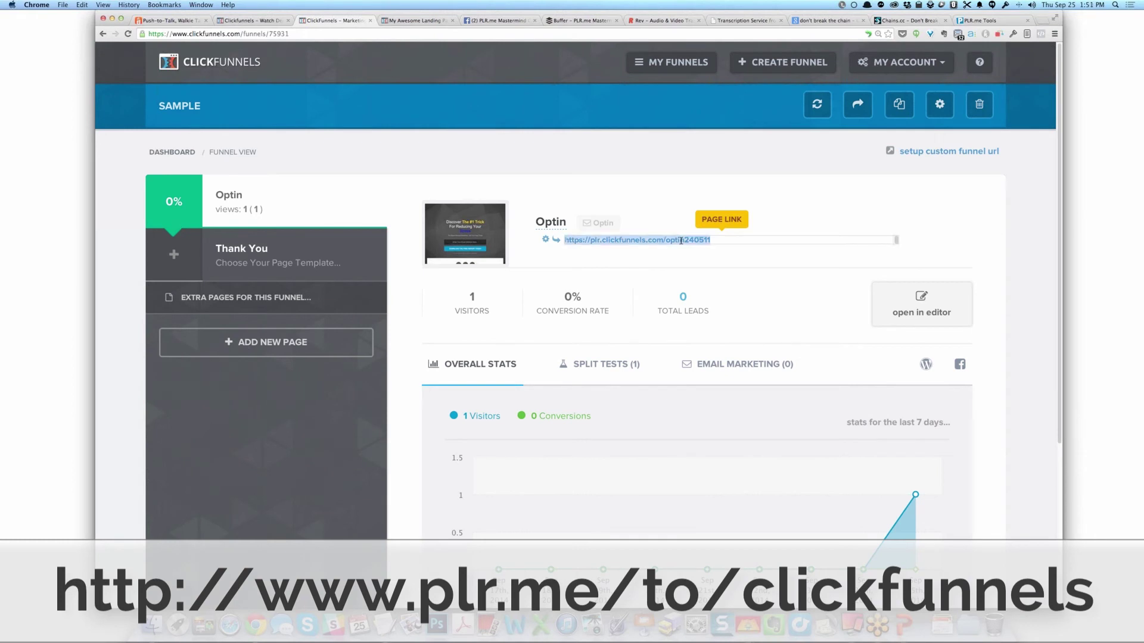
pyautogui.press('super+t')
pyautogui.press('super+v')
pyautogui.press('Return')
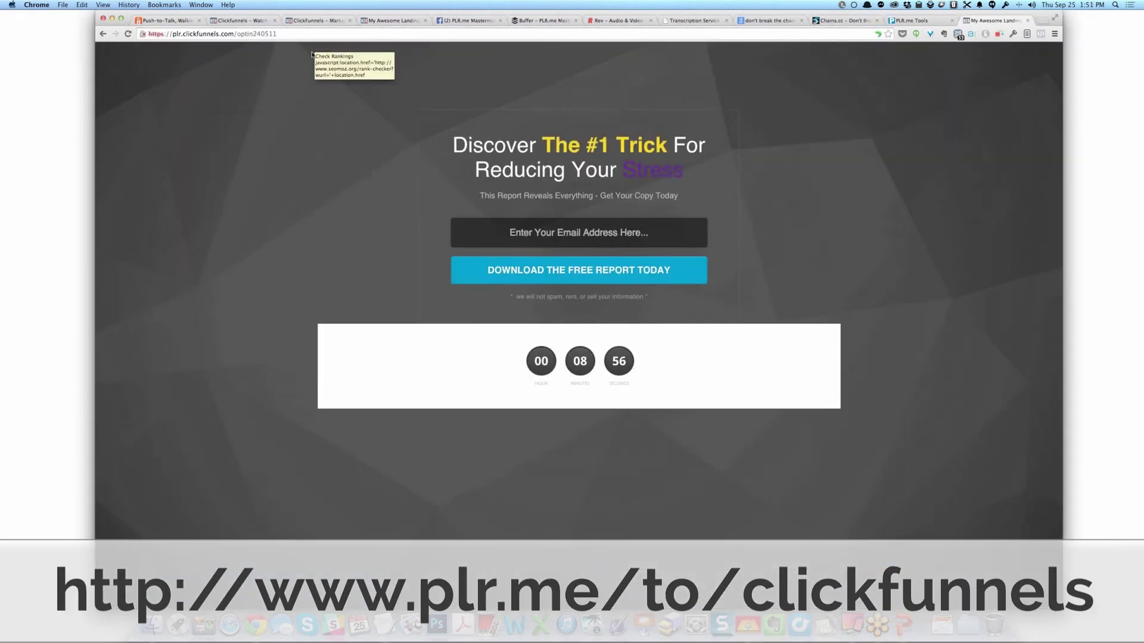
# Step: Open the live page in a private window past the security warning, then return to ClickFunnels
pyautogui.press('super+l')
pyautogui.press('super+c')
pyautogui.press('super+shift+n')
pyautogui.press('super+v')
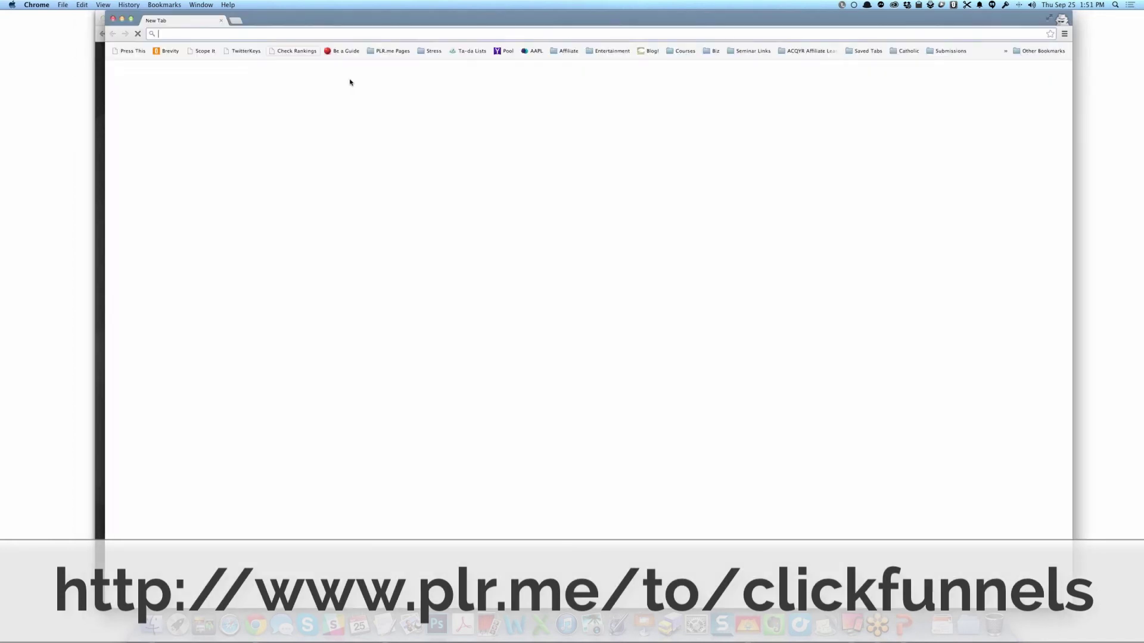
pyautogui.press('Return')
pyautogui.click(467, 208)
pyautogui.click(501, 303)
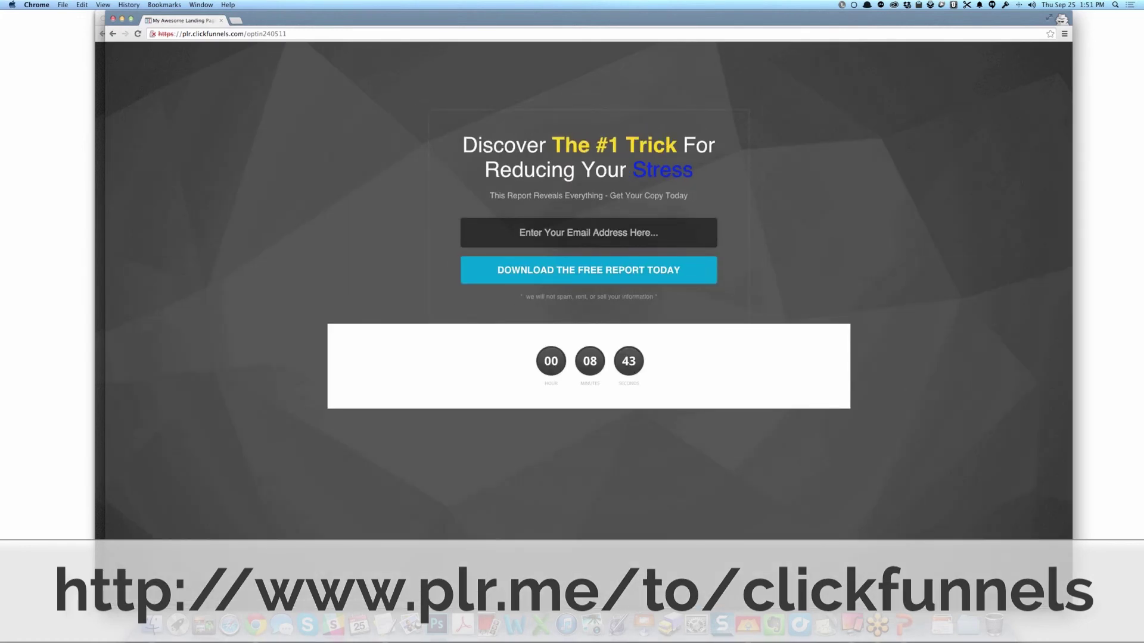
pyautogui.press('super+w')
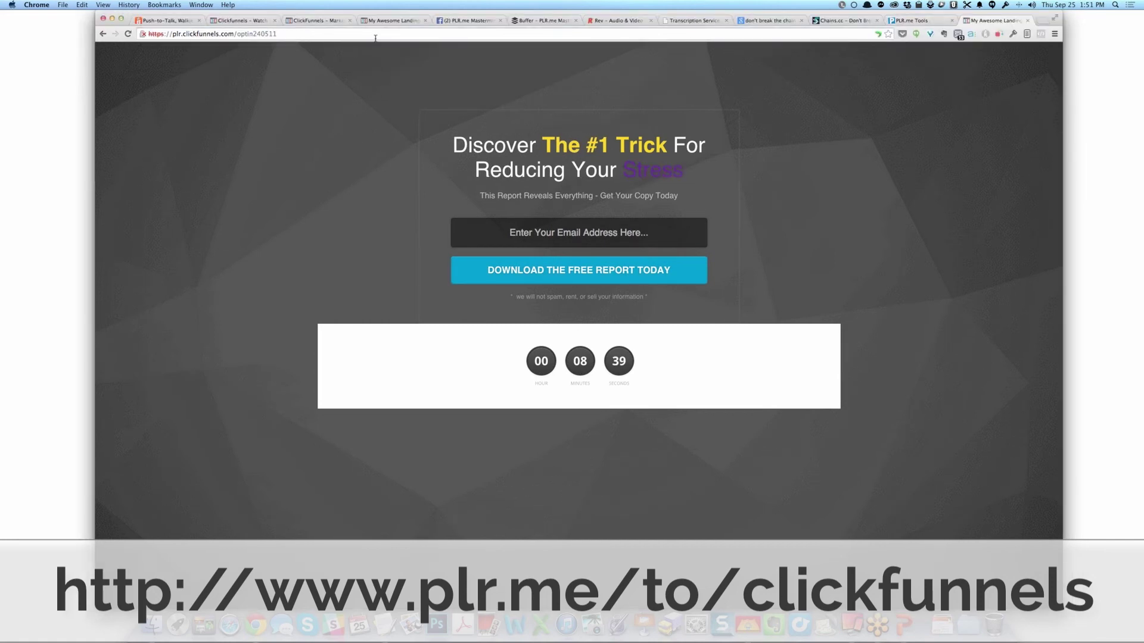
pyautogui.click(320, 21)
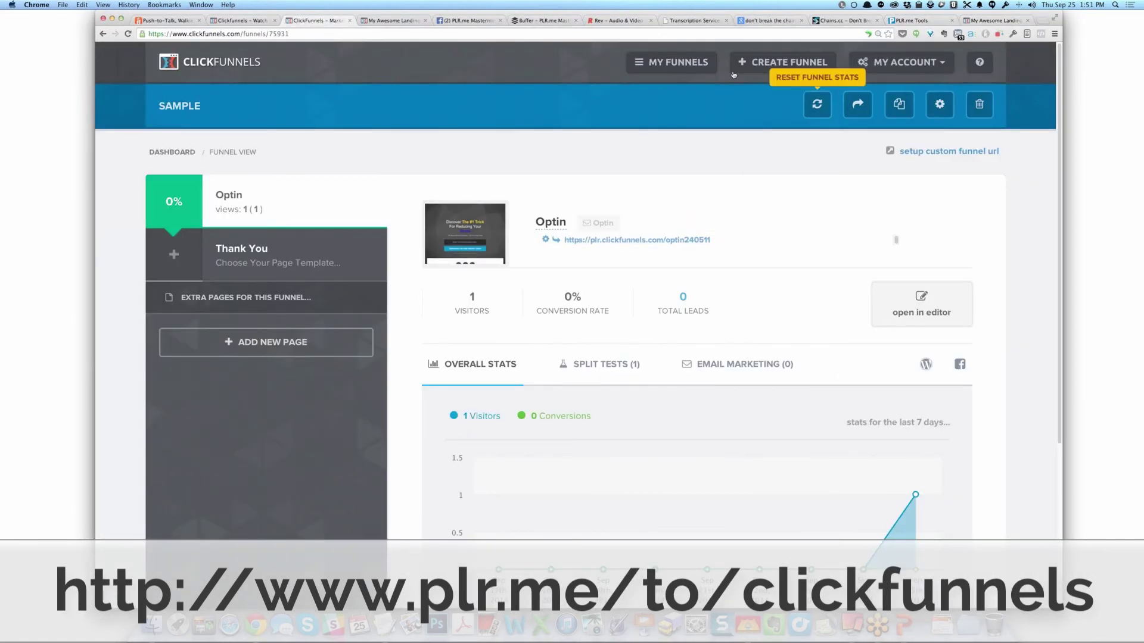
# Step: Go through My Funnels to Account Settings and open Subscription / Billing's other plans
pyautogui.click(679, 67)
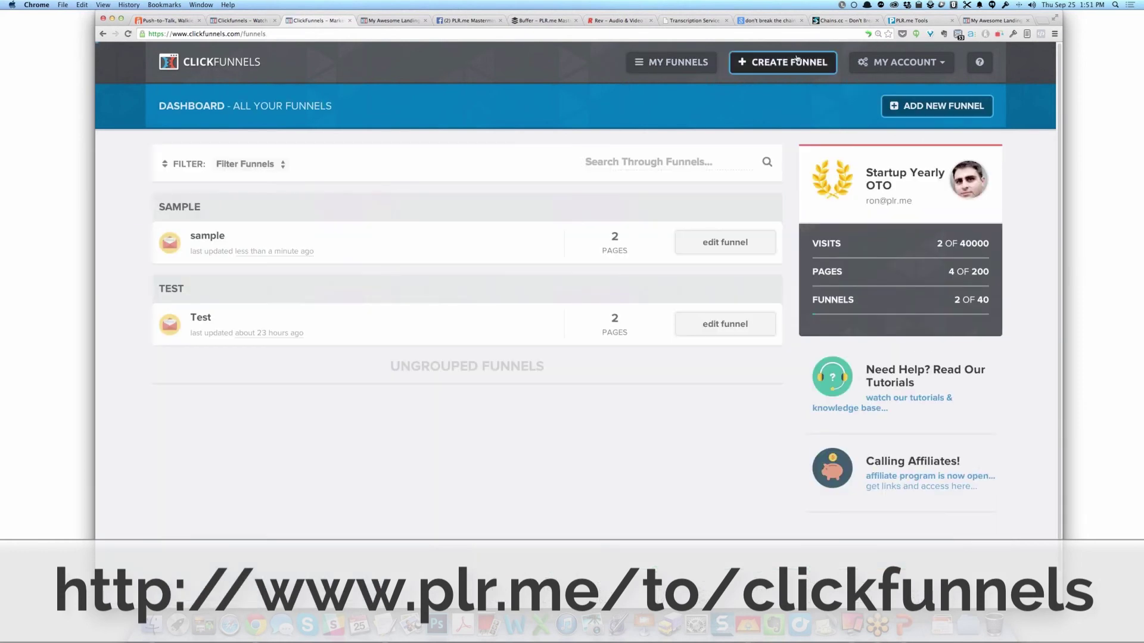
pyautogui.click(794, 61)
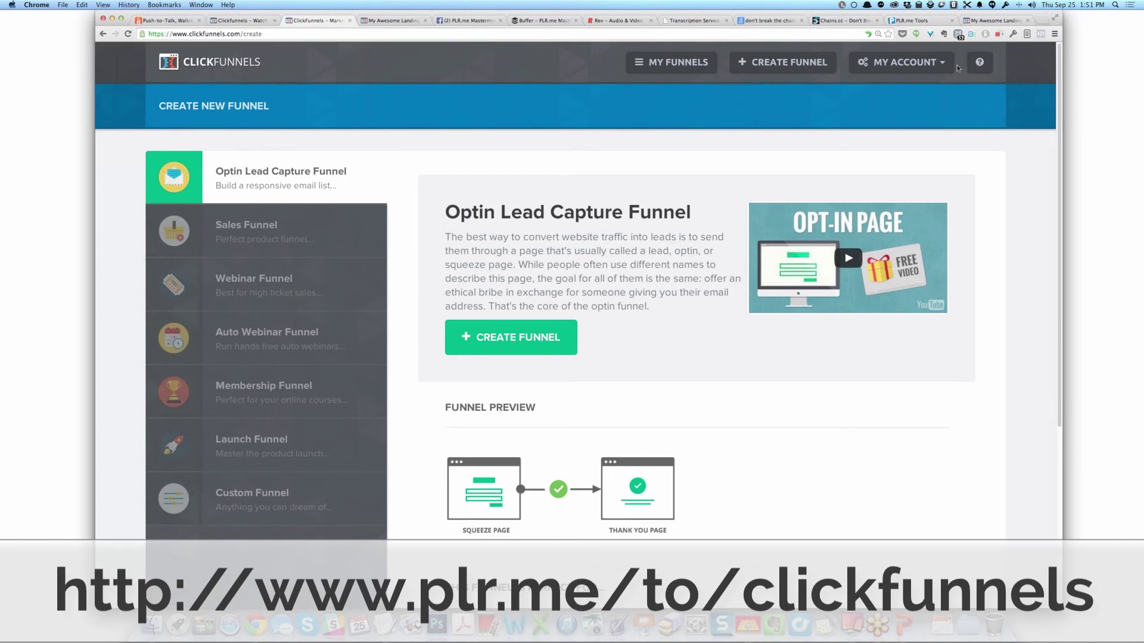
pyautogui.click(876, 69)
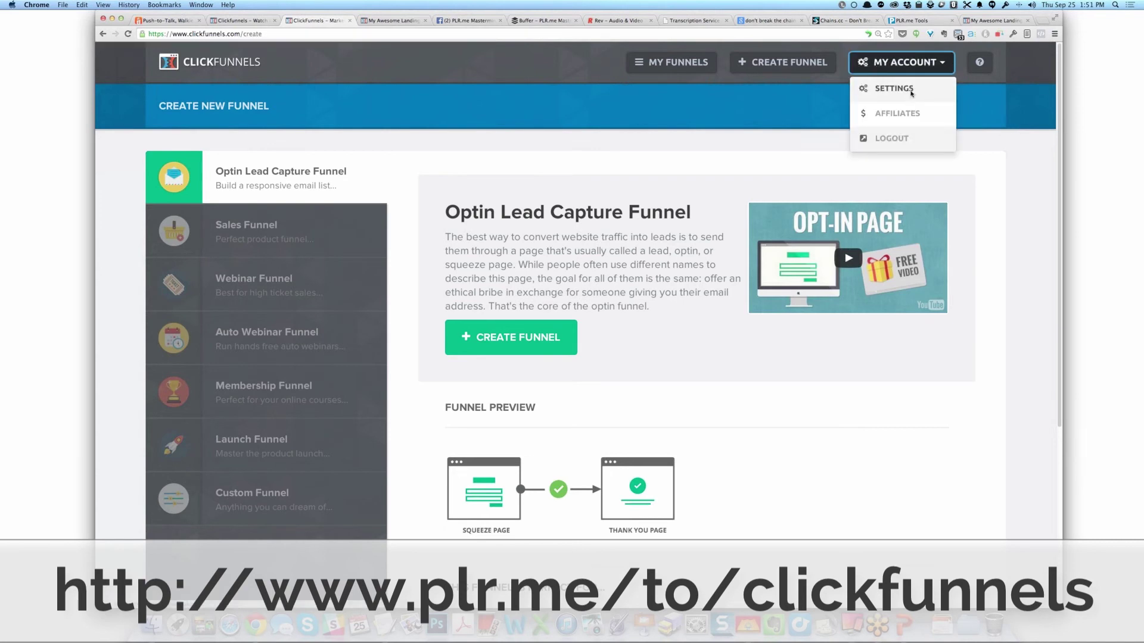
pyautogui.click(889, 88)
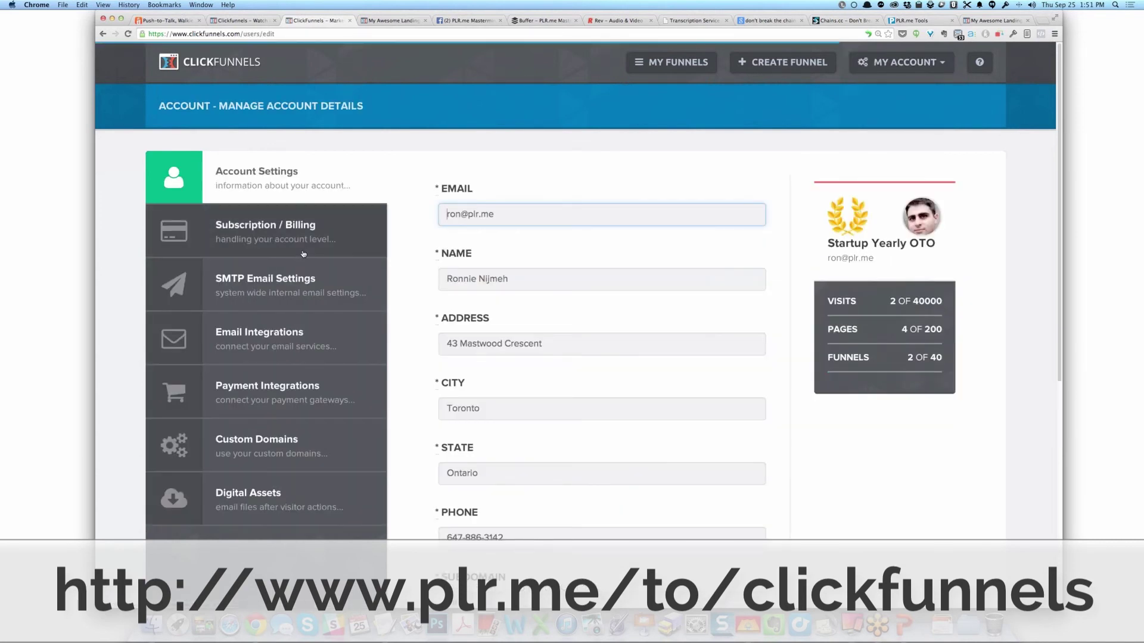
pyautogui.click(302, 252)
pyautogui.click(423, 233)
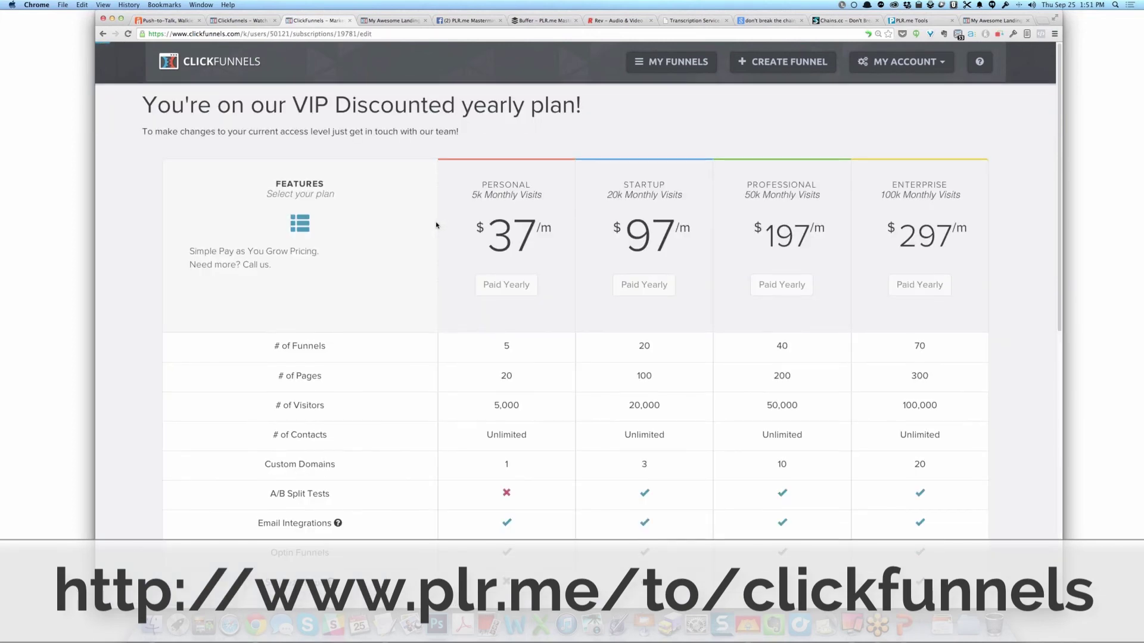
# Step: Scroll through the pricing table to review each plan's features
pyautogui.scroll(-2, 632, 164)
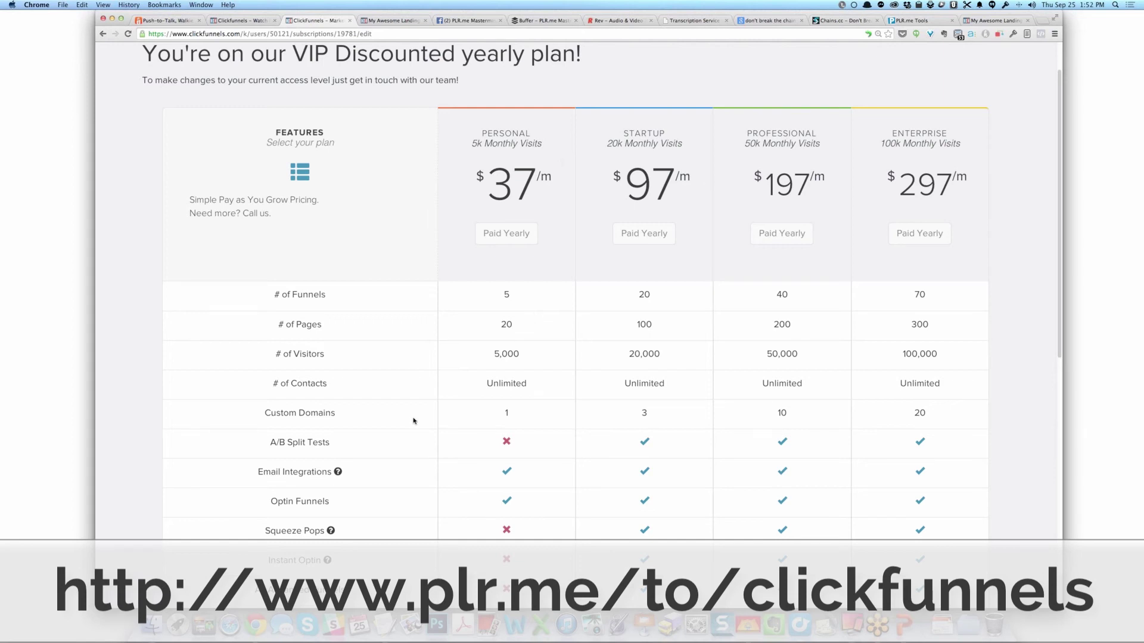
pyautogui.scroll(-3, 411, 483)
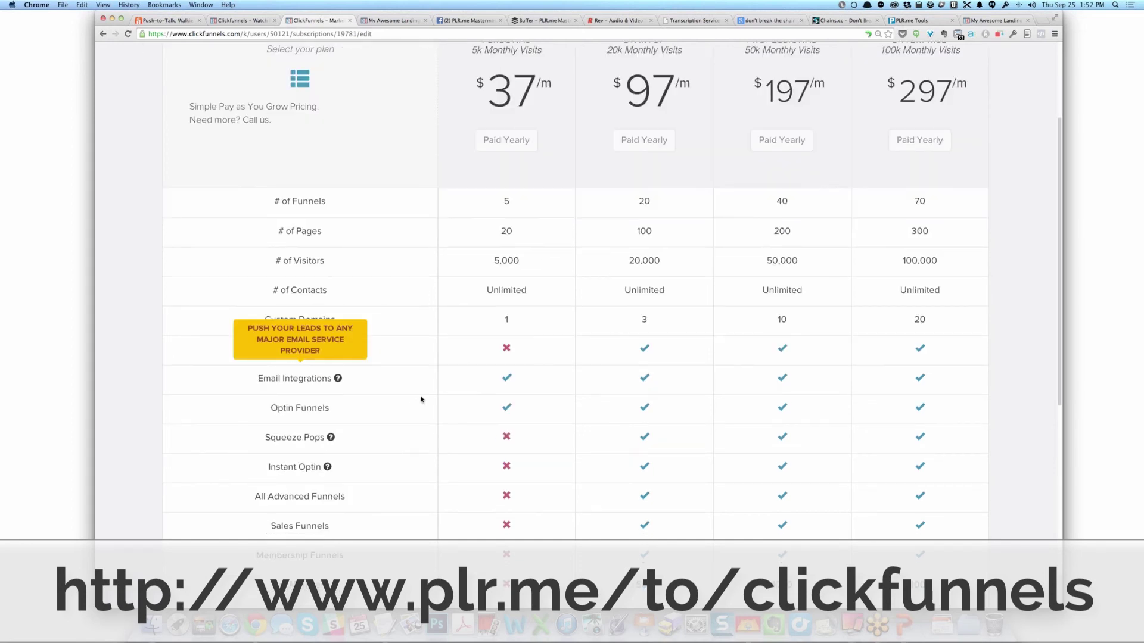
pyautogui.scroll(-5, 420, 399)
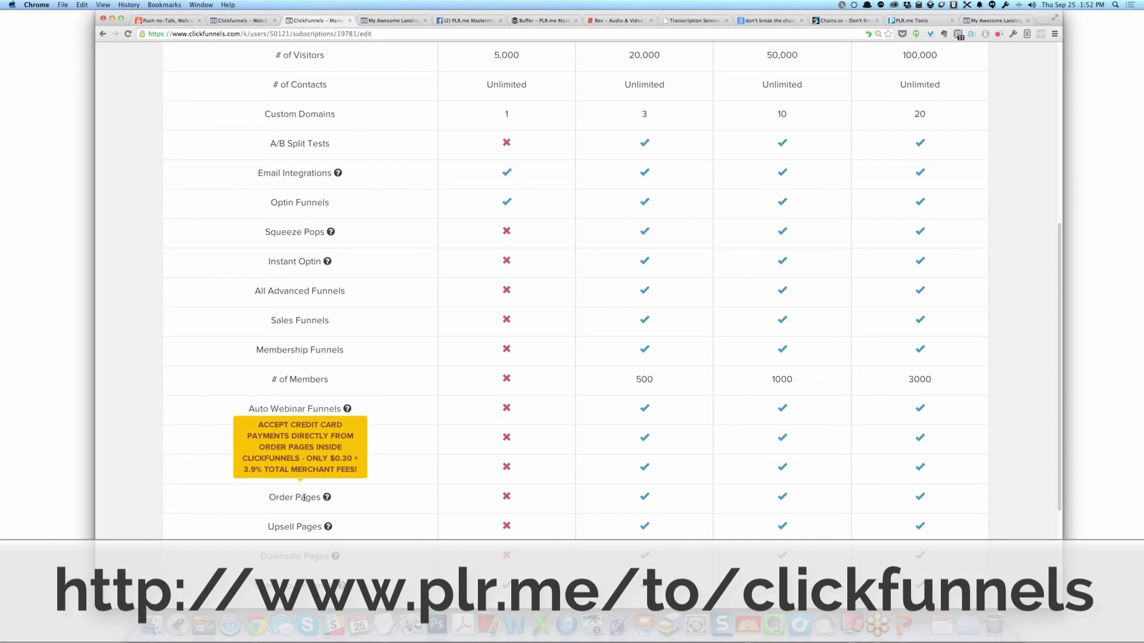
pyautogui.moveTo(302, 535)
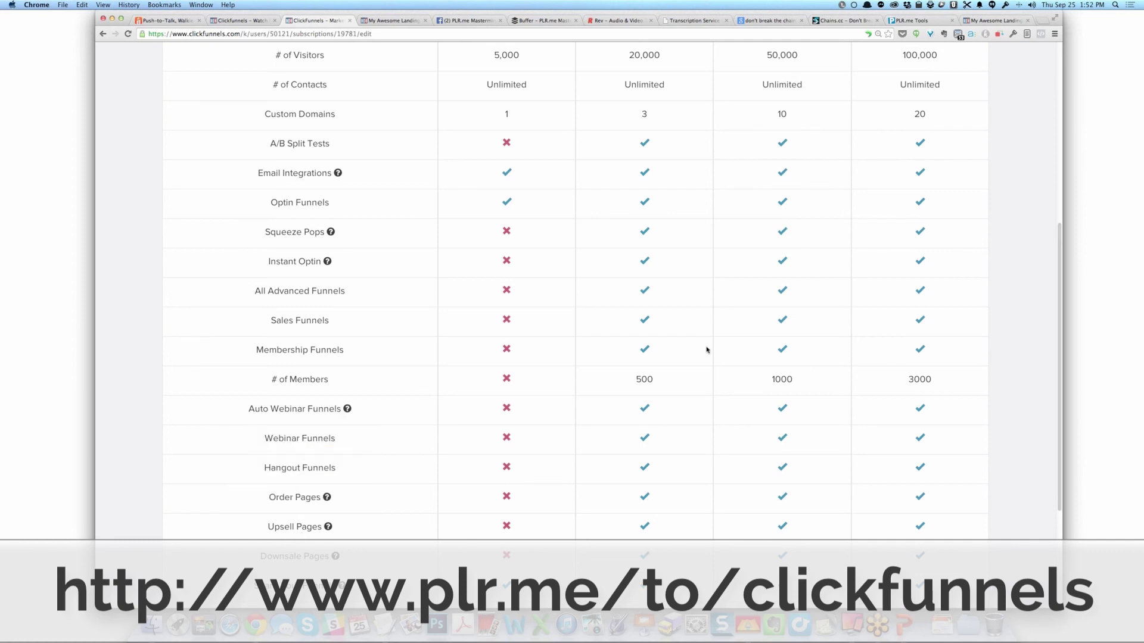
pyautogui.scroll(-3, 310, 524)
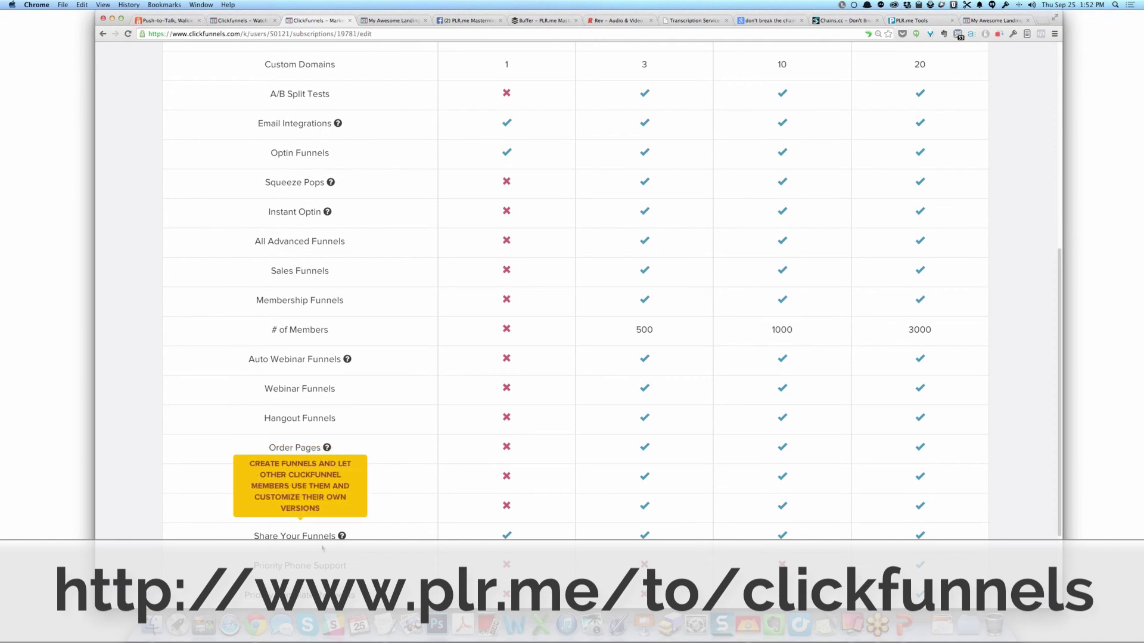
pyautogui.scroll(10, 298, 265)
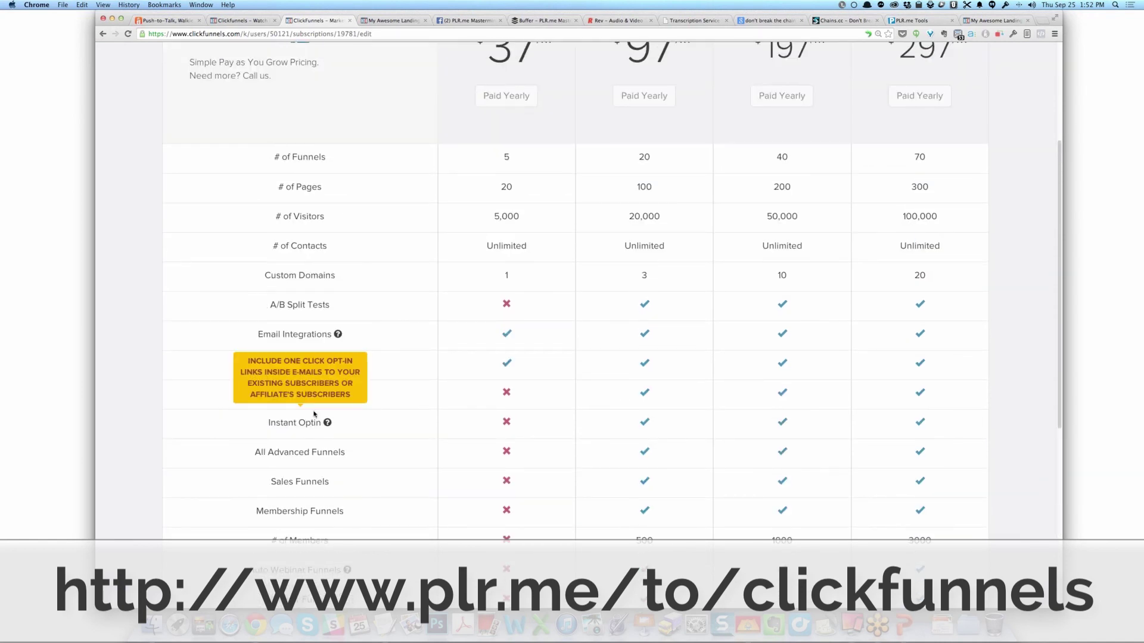
pyautogui.moveTo(345, 343)
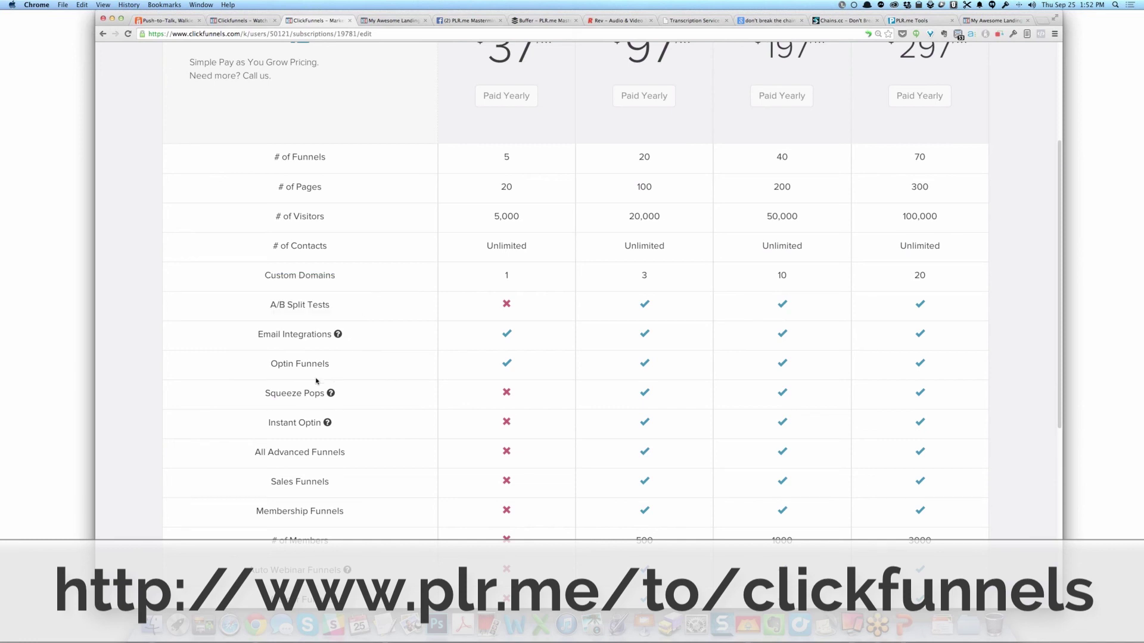
pyautogui.scroll(1, 335, 374)
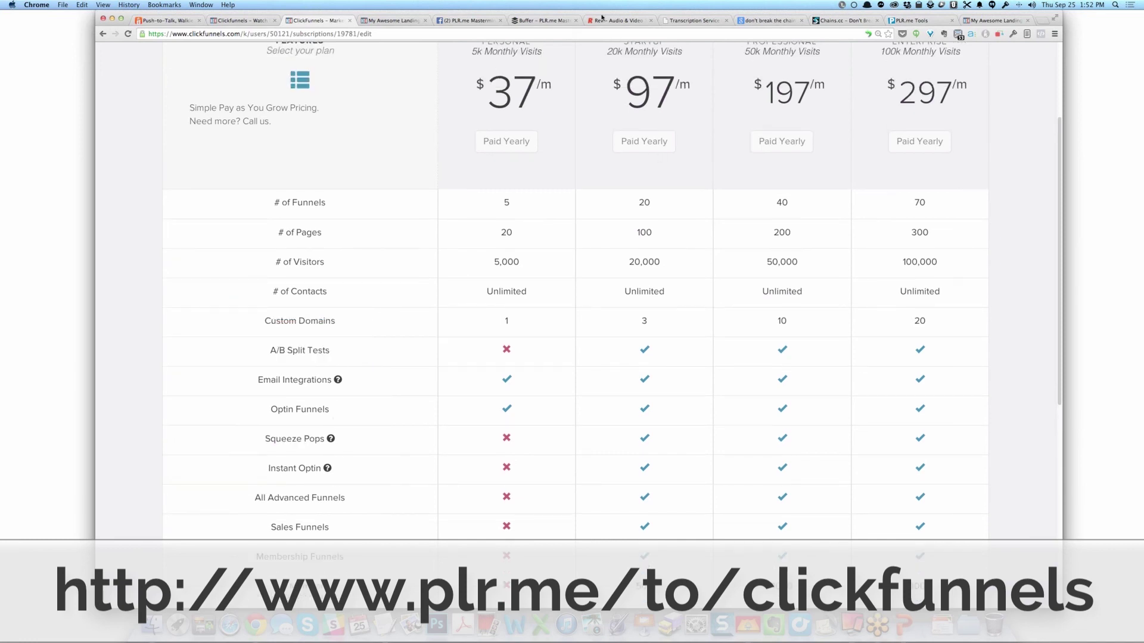
pyautogui.scroll(3, 620, 353)
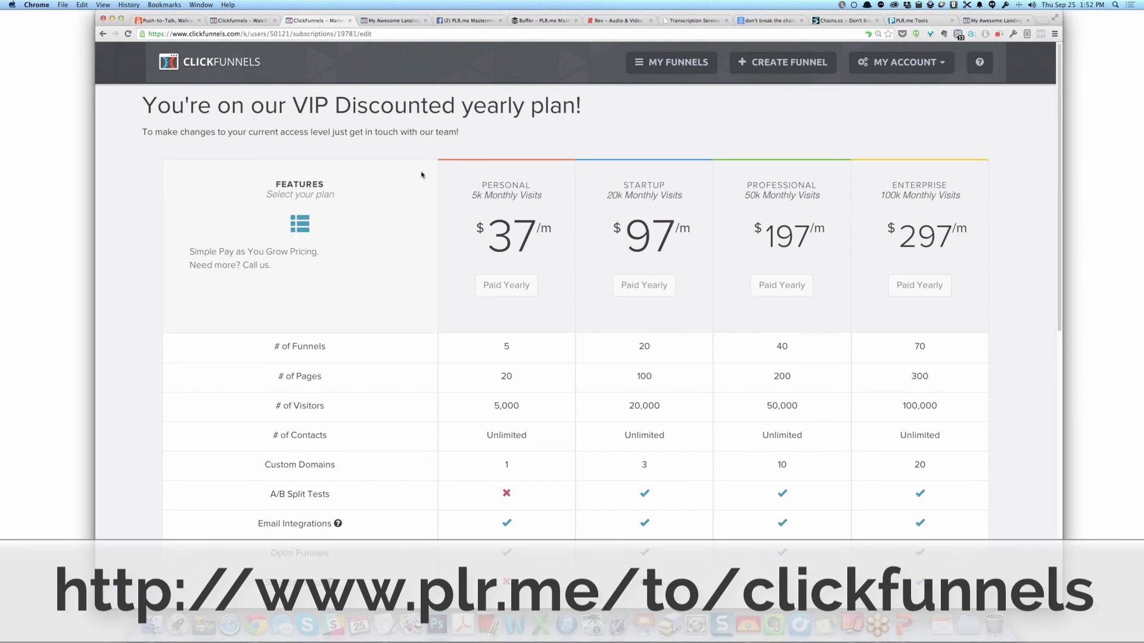
pyautogui.scroll(-2, 483, 177)
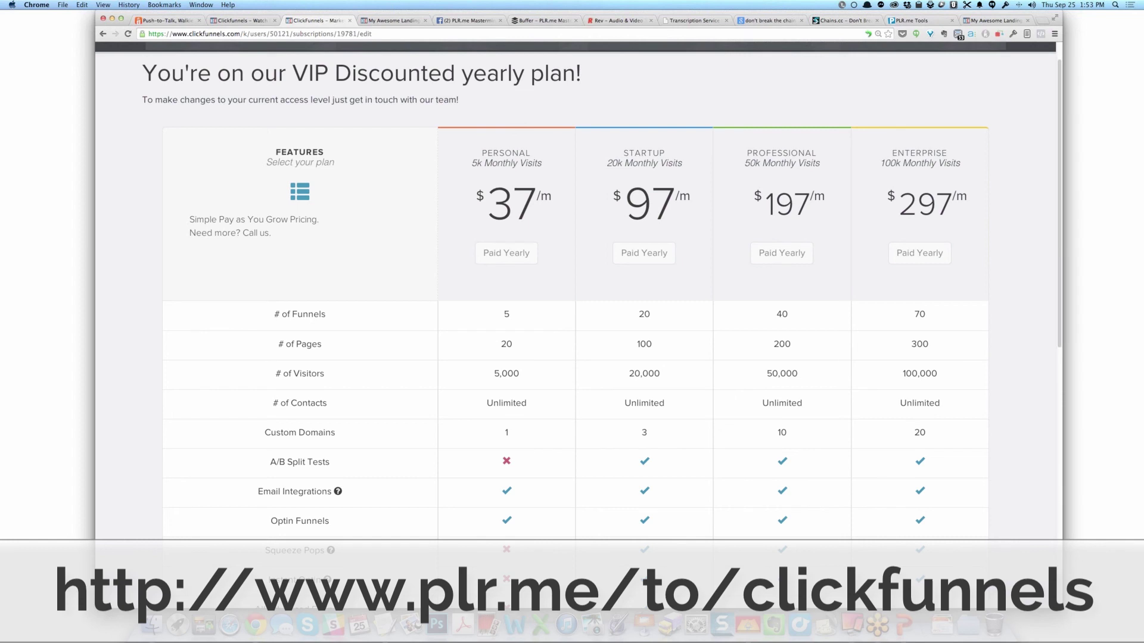
pyautogui.scroll(2, 590, 130)
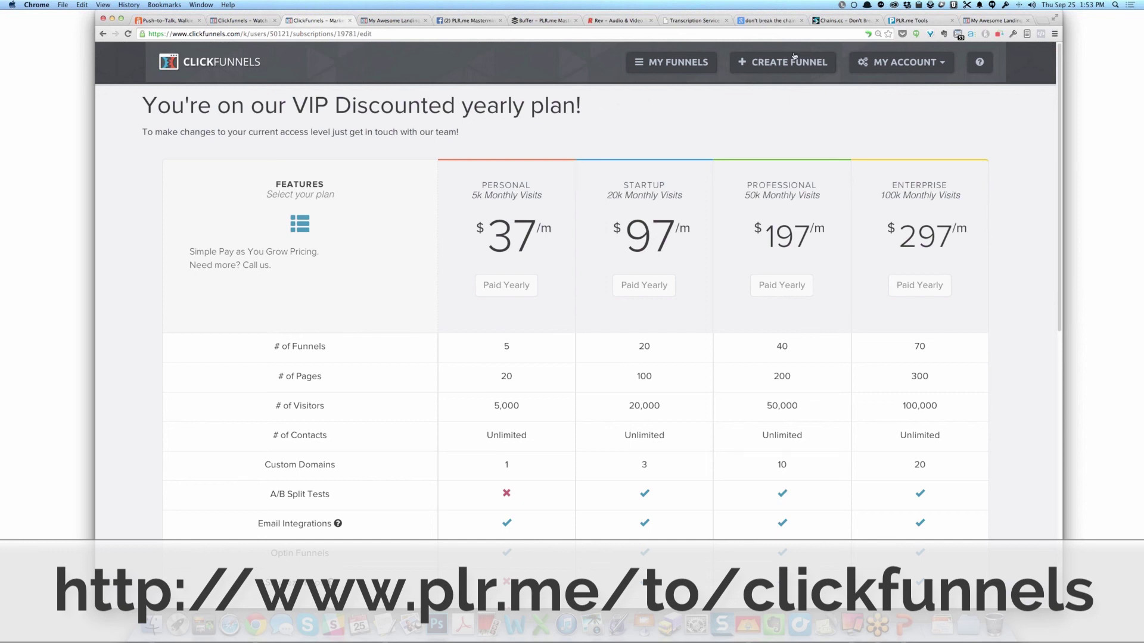
# Step: Visit the Create New Funnel page, then reload the subscription plans page from the address bar
pyautogui.click(745, 61)
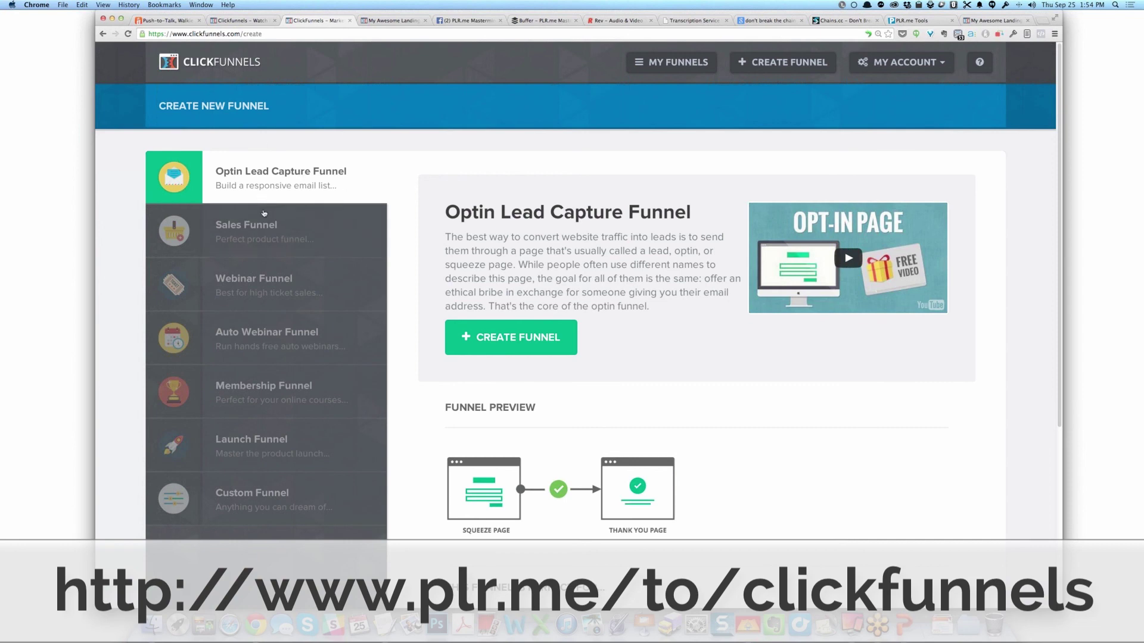
pyautogui.click(256, 21)
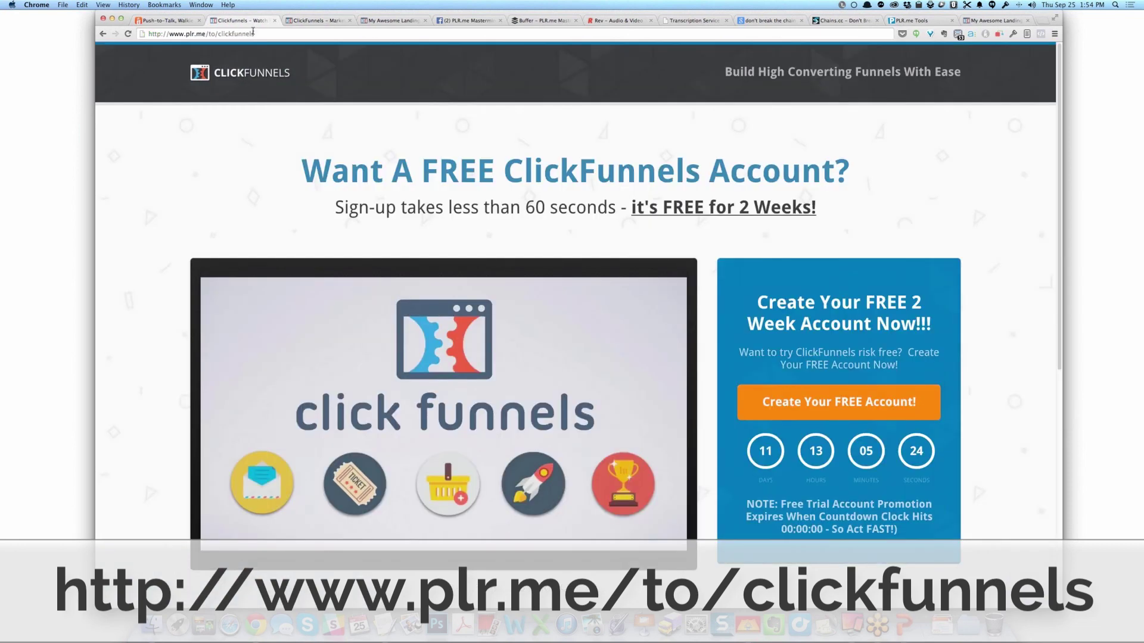
pyautogui.click(313, 20)
pyautogui.doubleClick(247, 34)
pyautogui.write('k')
pyautogui.press('Return')
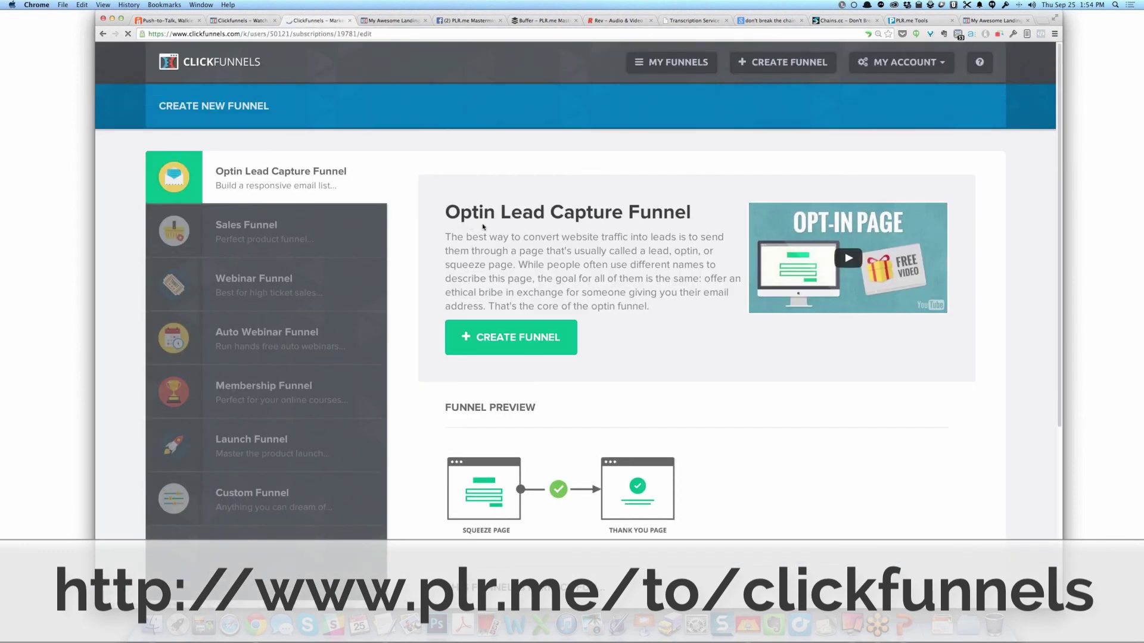
# Step: Scroll the Personal $37 to Enterprise $297 plan table, then go back to Create New Funnel
pyautogui.scroll(-10, 522, 384)
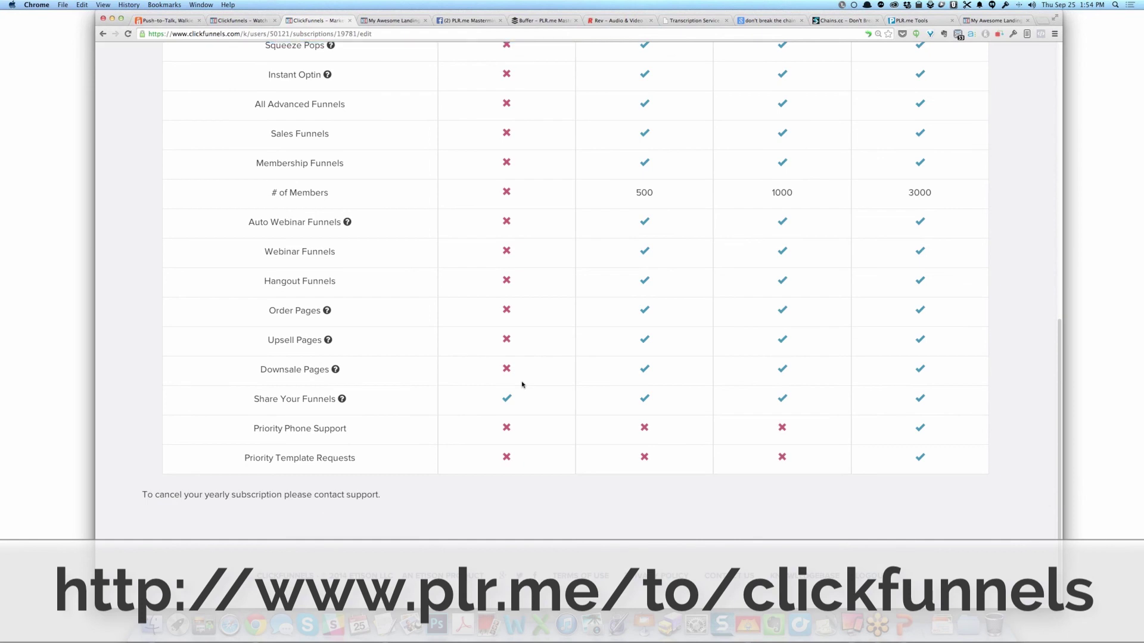
pyautogui.scroll(10, 521, 384)
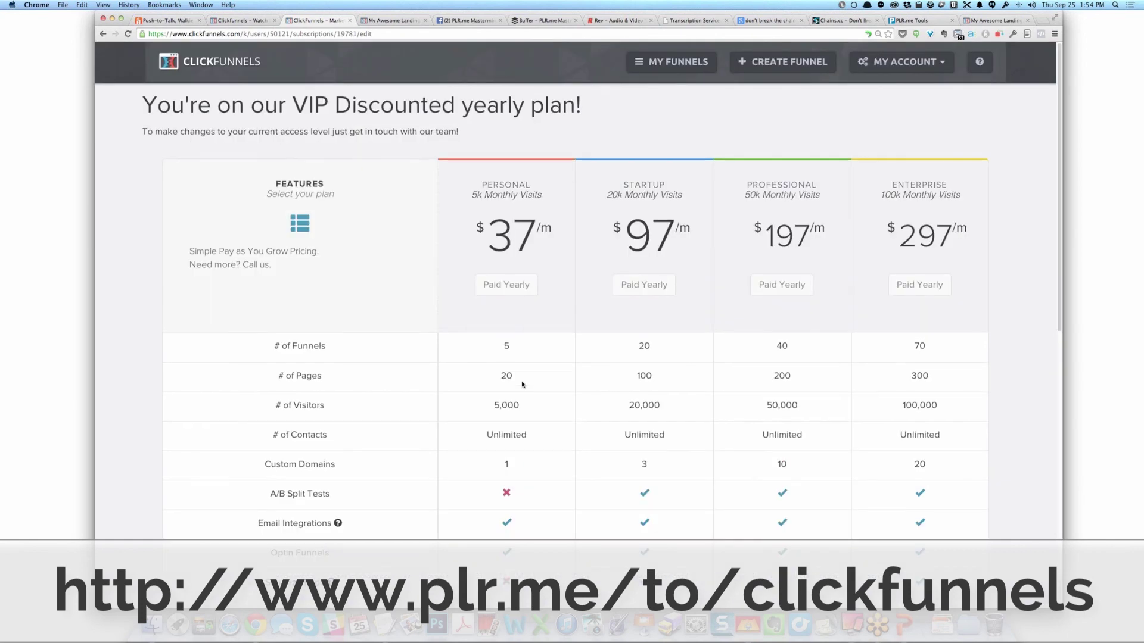
pyautogui.scroll(-6, 519, 385)
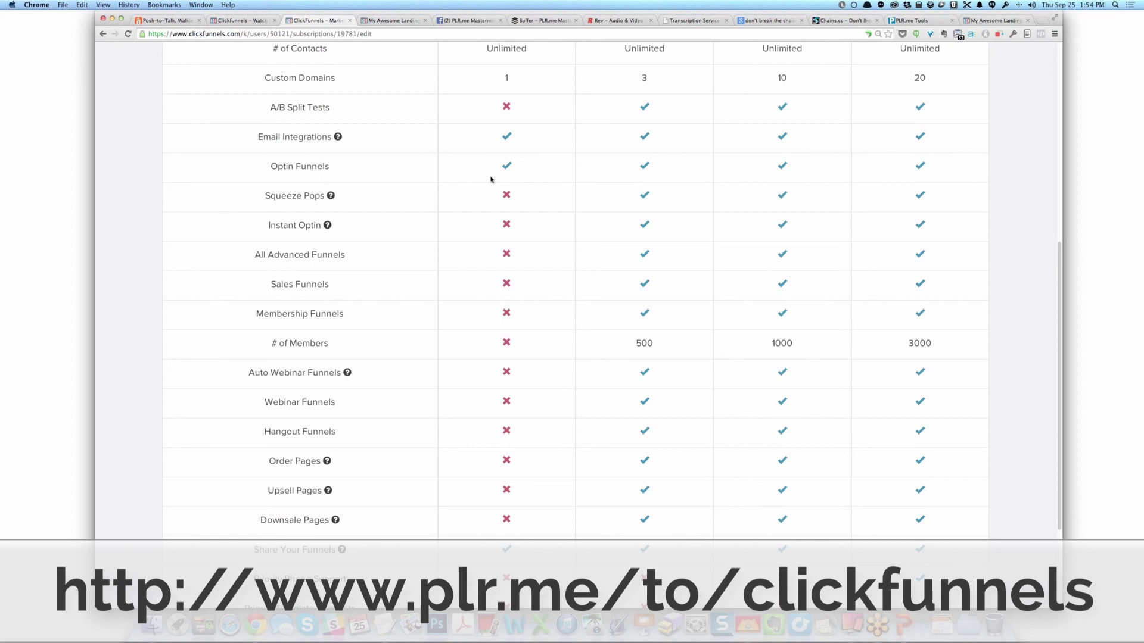
pyautogui.scroll(5, 492, 177)
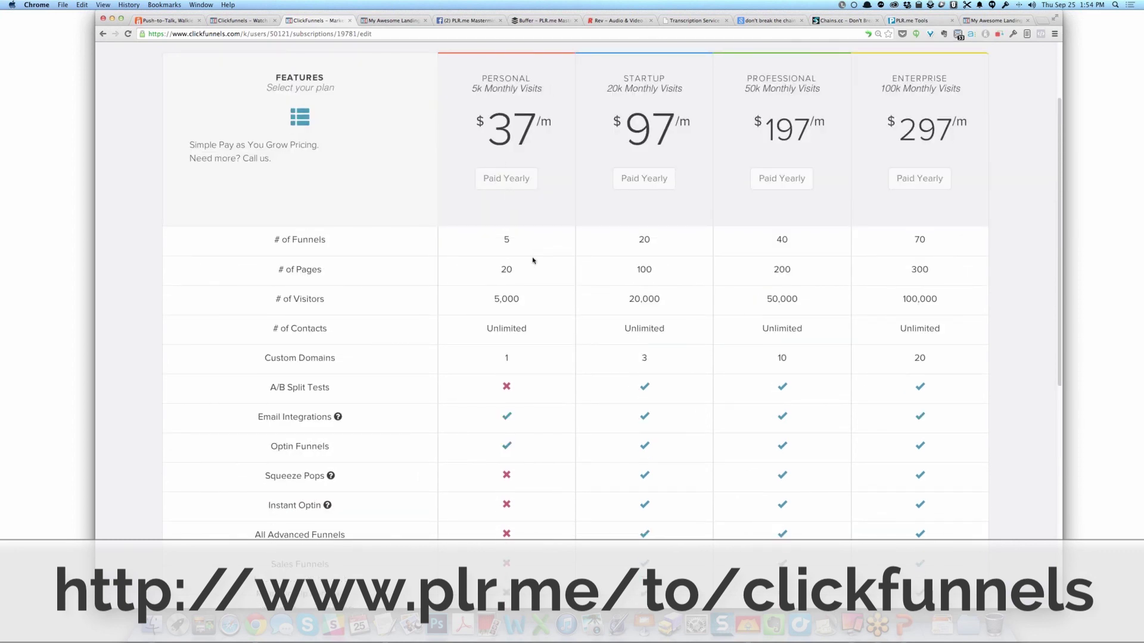
pyautogui.scroll(-5, 533, 261)
pyautogui.scroll(1, 487, 241)
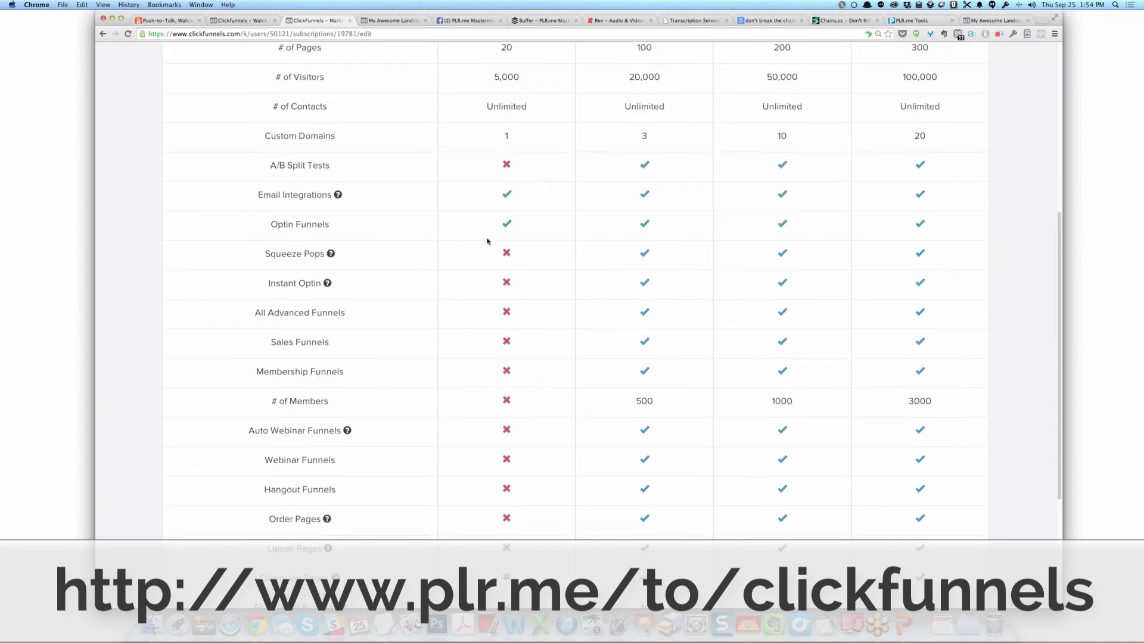
pyautogui.scroll(5, 487, 241)
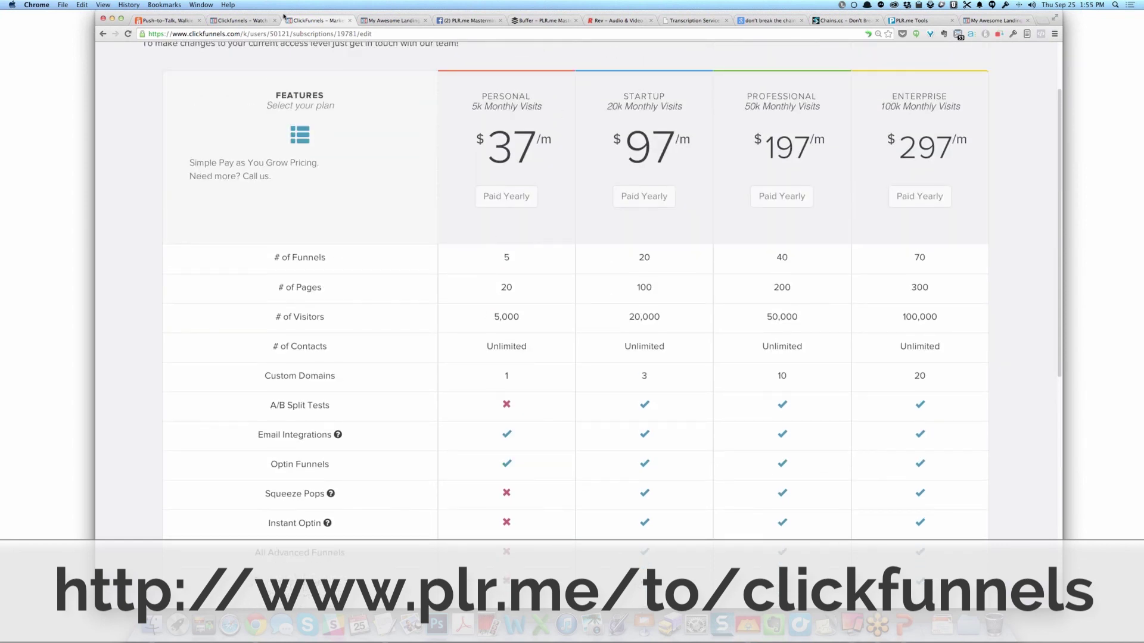
pyautogui.click(106, 35)
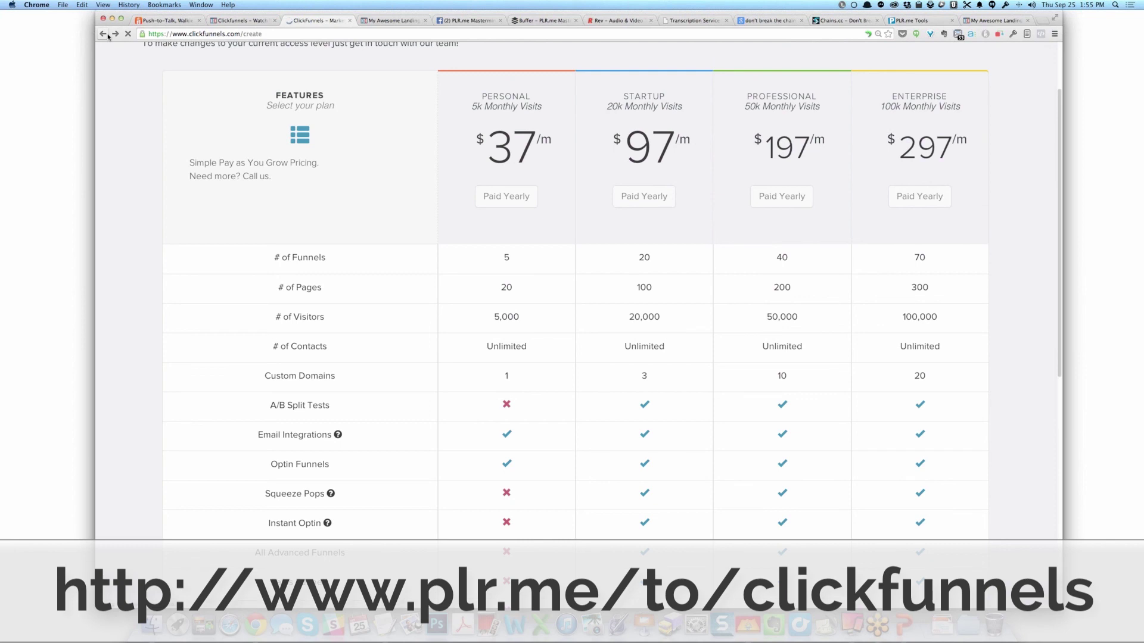